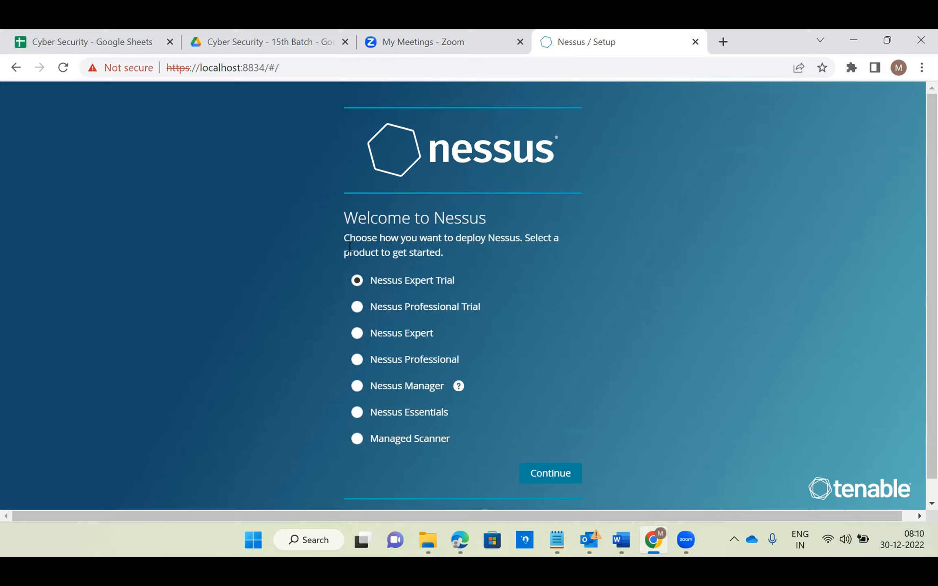
{"action": "left_click_drag", "start_coordinate": [420, 228], "coordinate": [457, 308]}
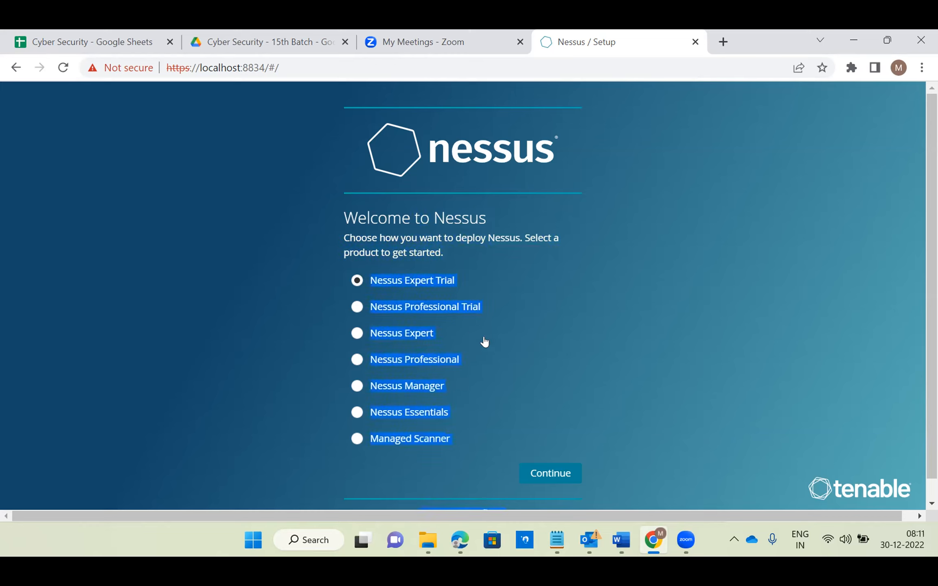
{"action": "left_click", "coordinate": [437, 292]}
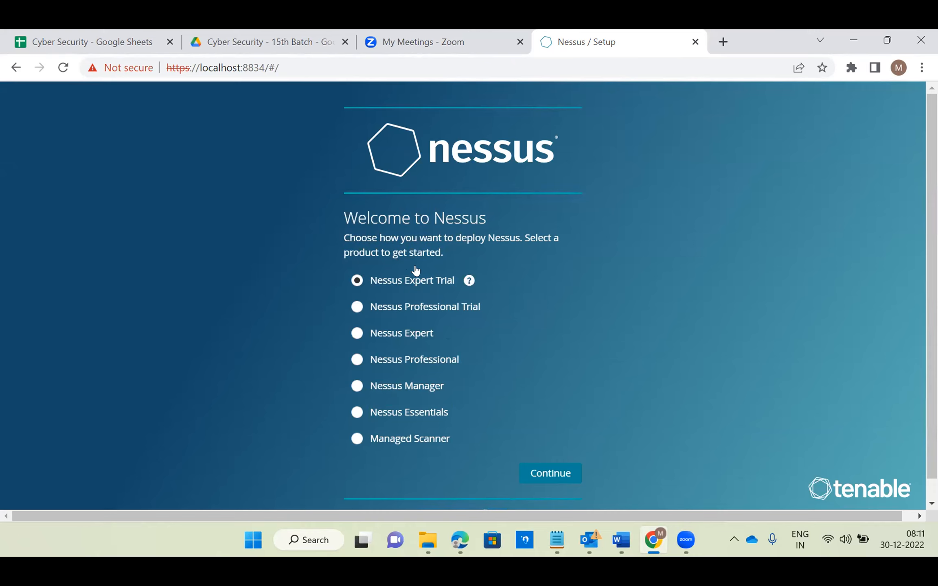
- Search the web for "tenable" in a new browser tab and open the official tenable.com site
{"action": "left_click", "coordinate": [723, 33]}
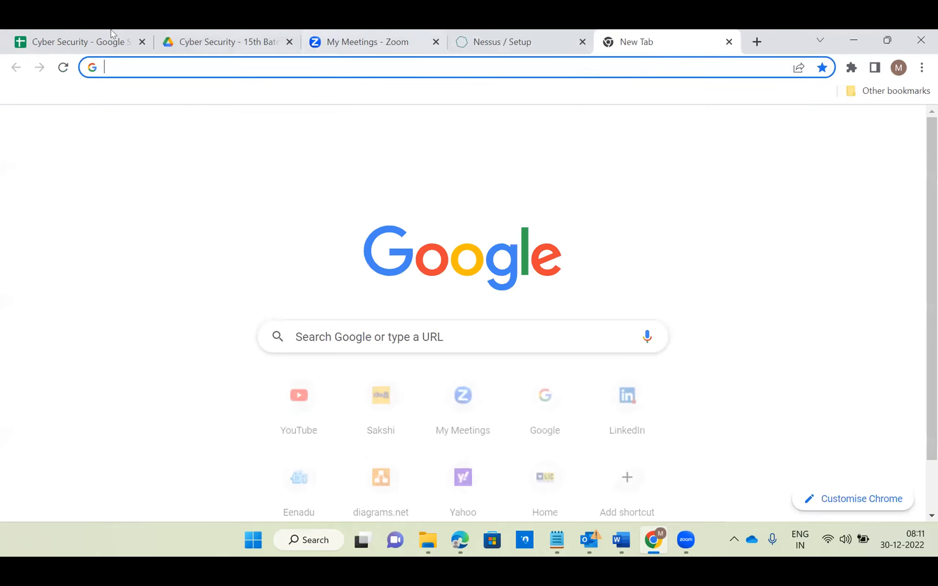
{"action": "type", "text": "tenable"}
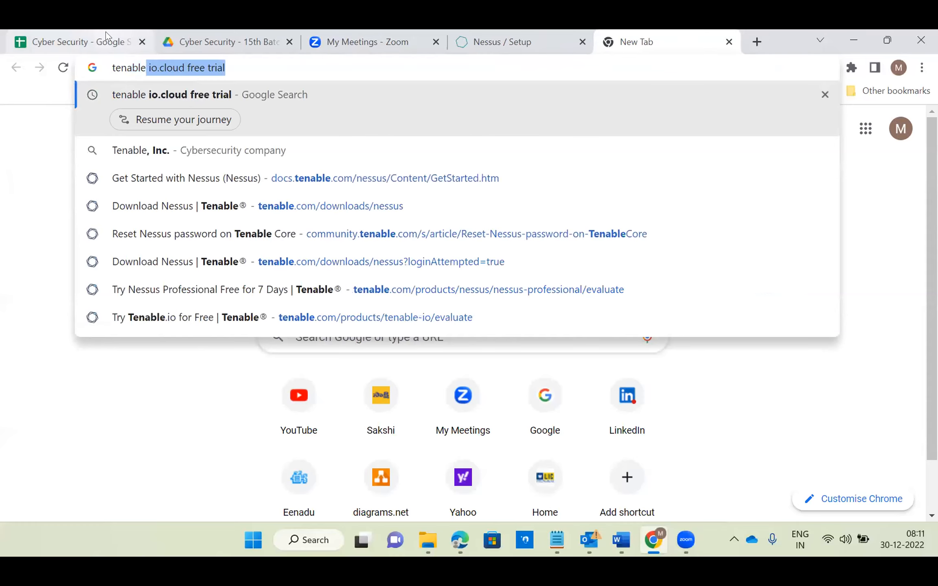
{"action": "key", "text": "Delete"}
{"action": "key", "text": "Return"}
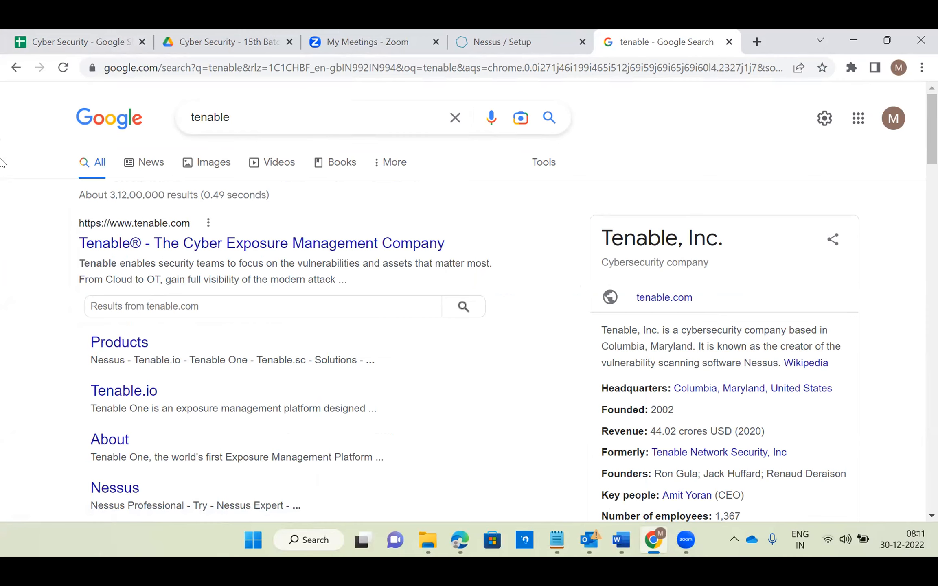
{"action": "left_click", "coordinate": [146, 245]}
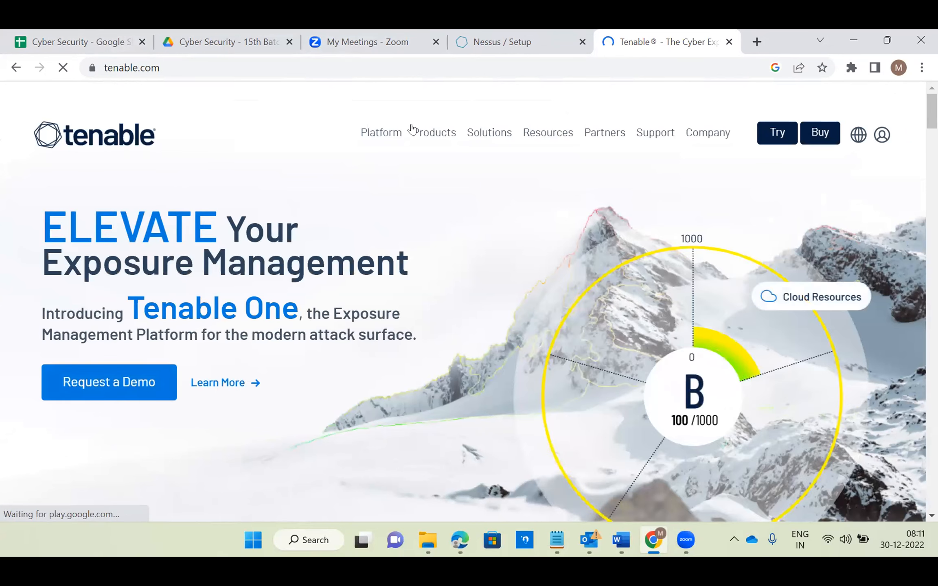
- Examine the list of Tenable products on tenable.com, including Nessus, Tenable.io and Tenable.sc
{"action": "left_click", "coordinate": [424, 133]}
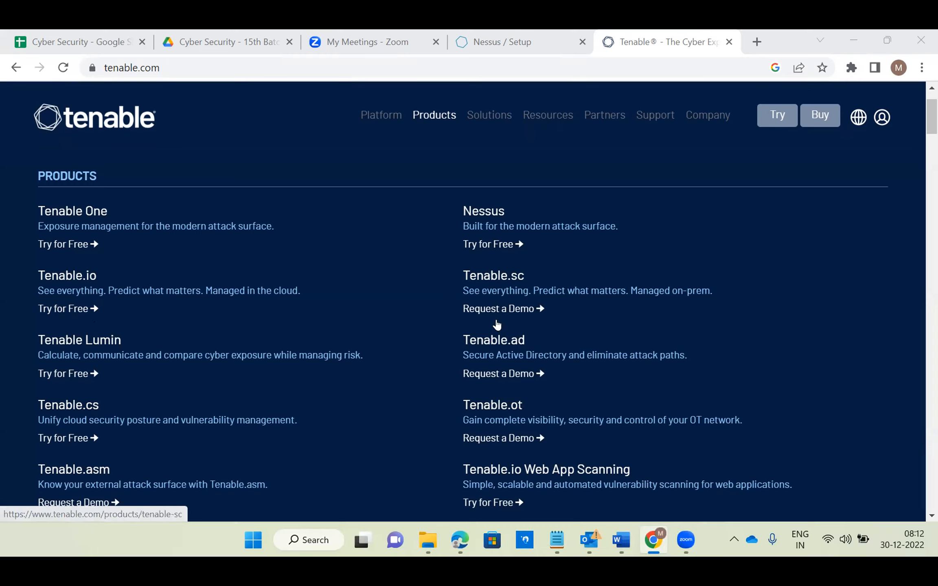
{"action": "scroll", "coordinate": [508, 317], "scroll_direction": "down", "scroll_amount": 4}
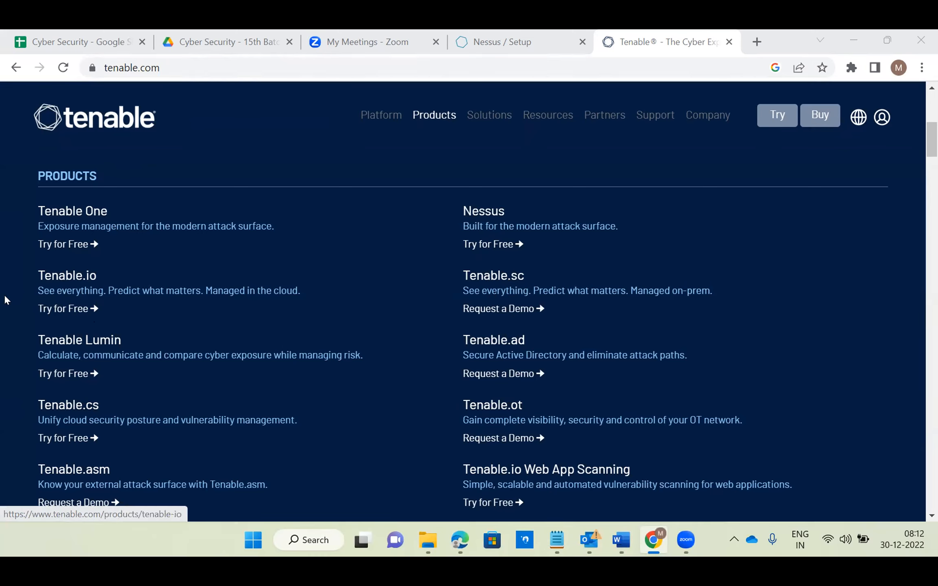
{"action": "scroll", "coordinate": [377, 276], "scroll_direction": "down", "scroll_amount": 2}
{"action": "scroll", "coordinate": [468, 292], "scroll_direction": "down", "scroll_amount": 2}
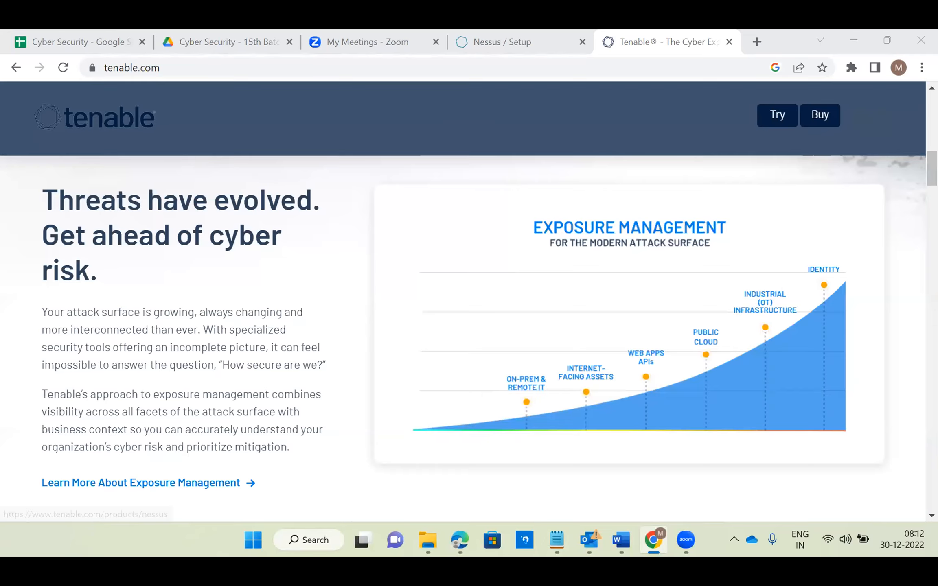
{"action": "mouse_move", "coordinate": [426, 123]}
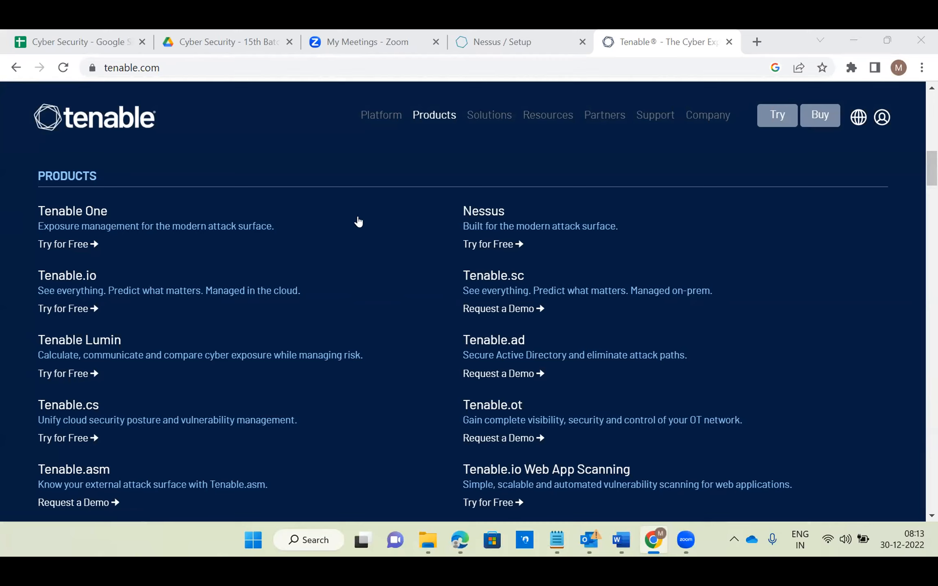
{"action": "scroll", "coordinate": [357, 231], "scroll_direction": "down", "scroll_amount": 3}
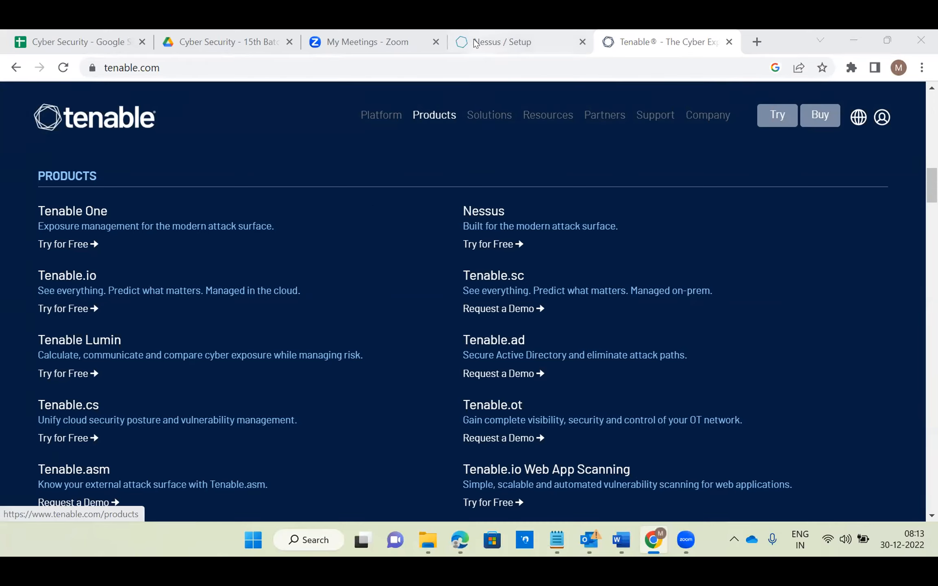
- Return to the Nessus setup, choose Nessus Professional Trial as the product and continue past the settings page without changing anything
{"action": "left_click", "coordinate": [492, 39]}
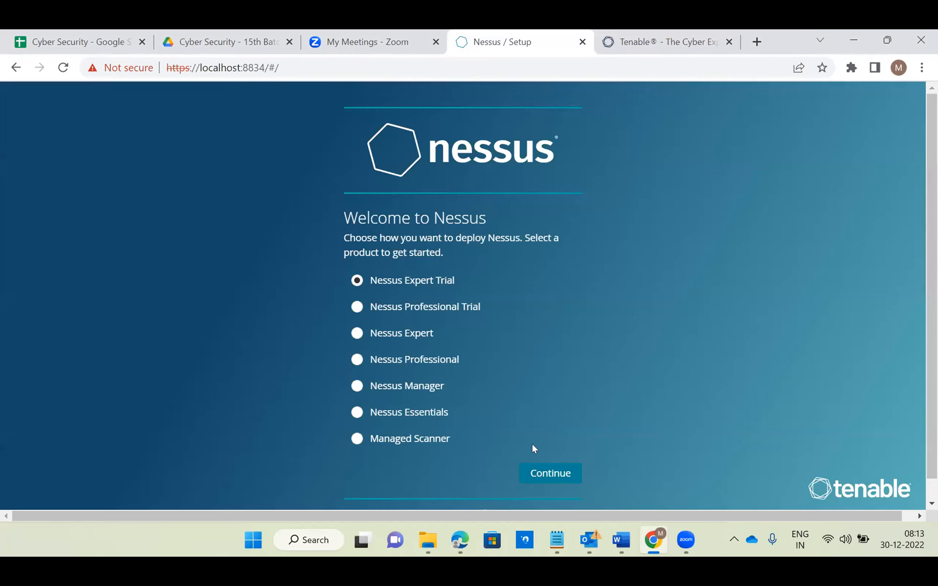
{"action": "left_click", "coordinate": [358, 307]}
{"action": "left_click", "coordinate": [543, 474]}
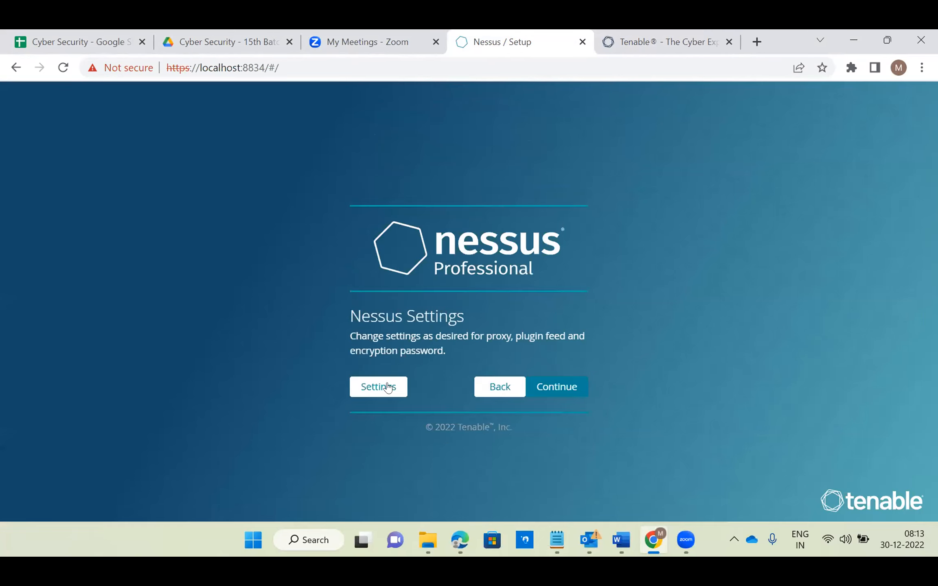
{"action": "left_click", "coordinate": [561, 387]}
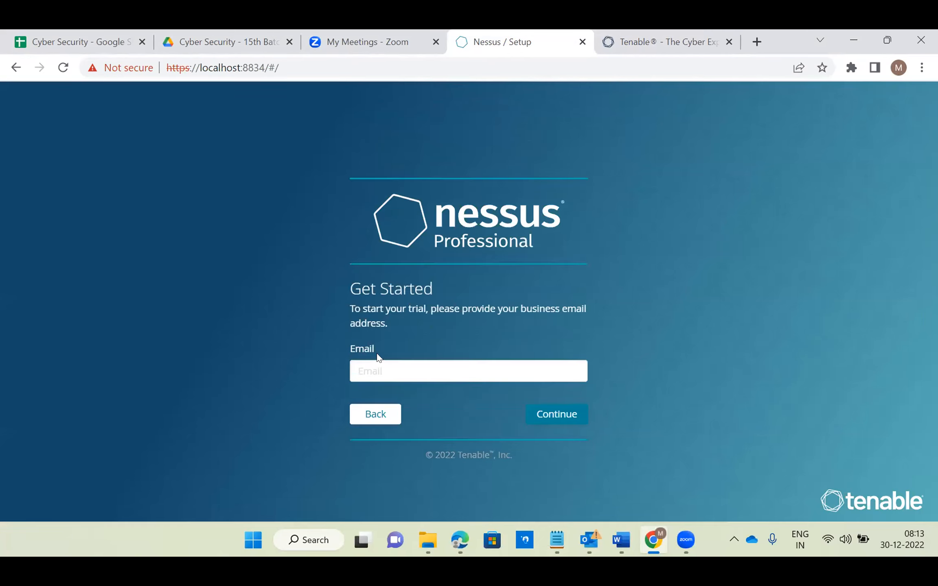
- Provide the business e-mail address for the Nessus Professional trial and continue
{"action": "left_click", "coordinate": [368, 369]}
{"action": "left_click", "coordinate": [545, 285]}
{"action": "left_click", "coordinate": [548, 413]}
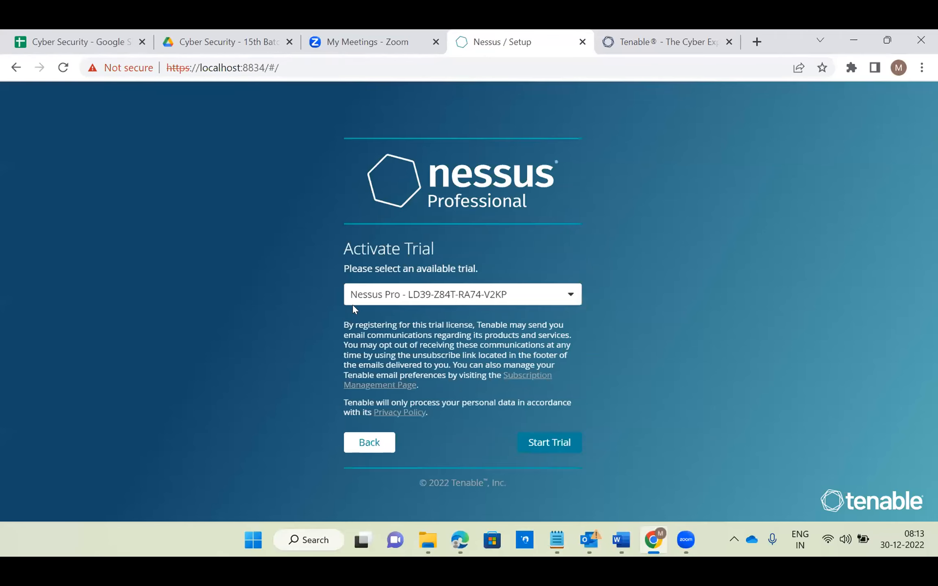
- Select the available Nessus Pro trial, start it and continue past the trial license information
{"action": "left_click", "coordinate": [419, 297]}
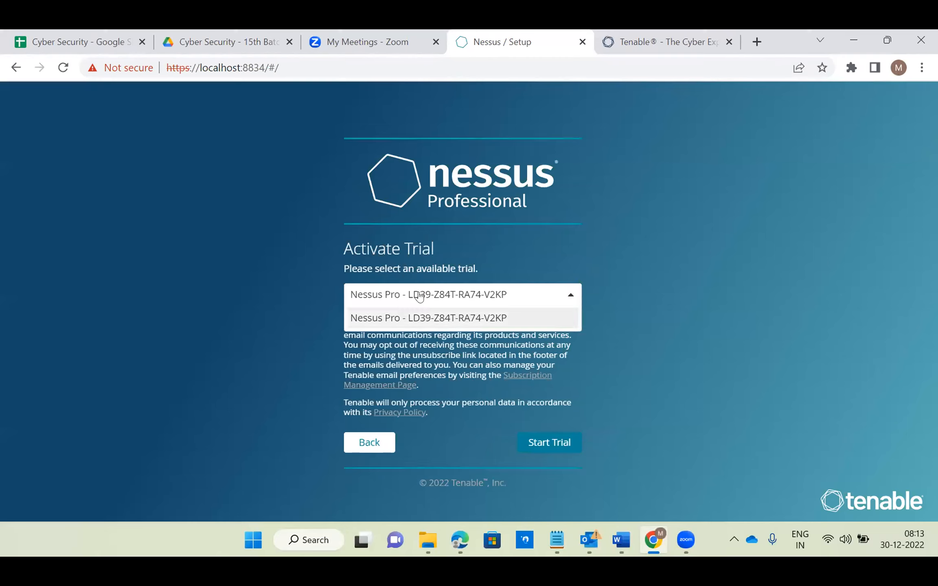
{"action": "left_click", "coordinate": [420, 322]}
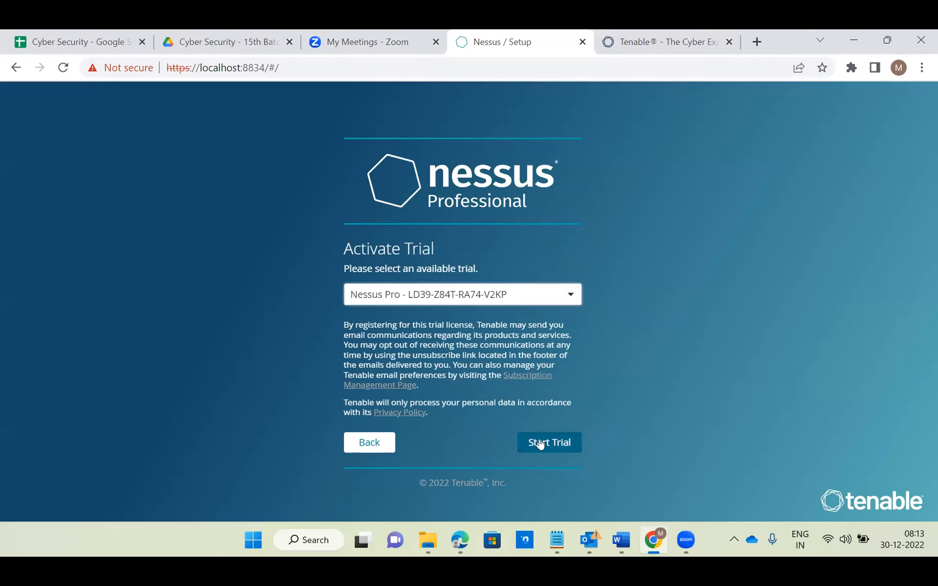
{"action": "left_click", "coordinate": [541, 444]}
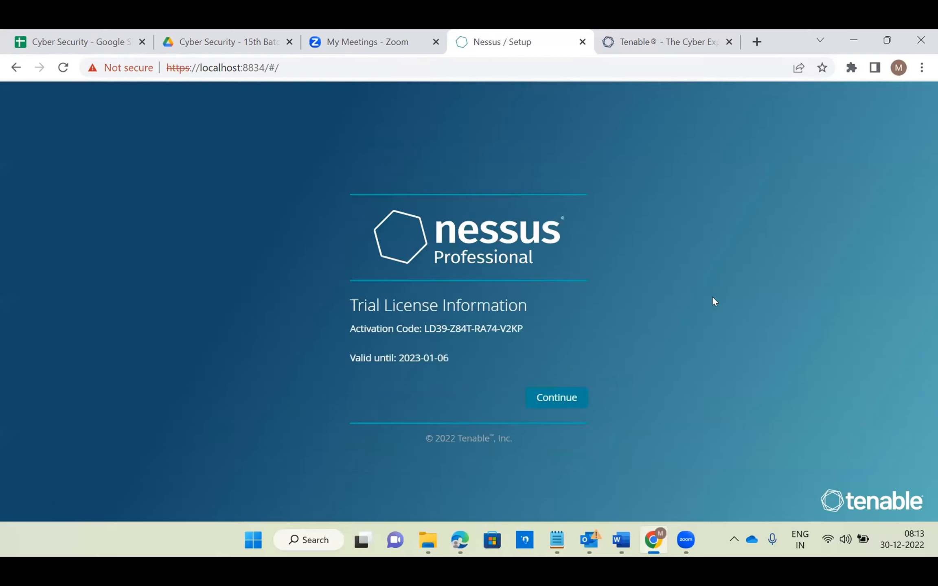
{"action": "left_click", "coordinate": [548, 401]}
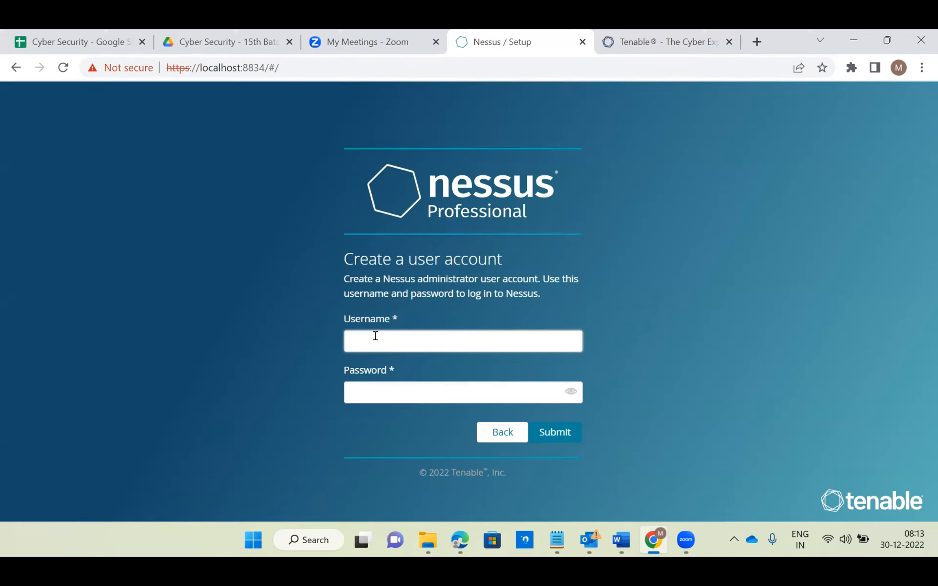
- Try to create the Nessus administrator account with username demo@2022 and a password, submitting the form again after the first attempt
{"action": "type", "text": "demo@2022"}
{"action": "key", "text": "Tab"}
{"action": "type", "text": "••••••••"}
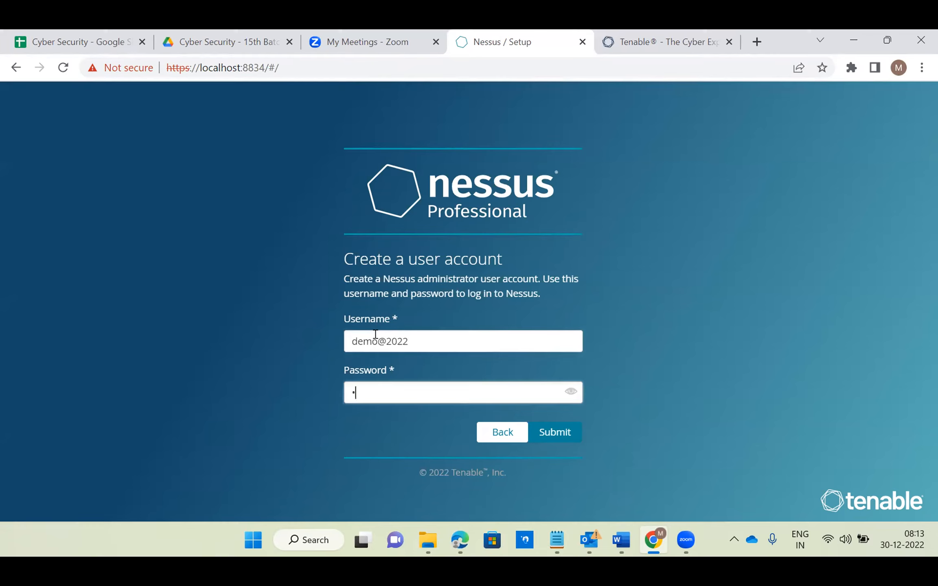
{"action": "type", "text": "••"}
{"action": "left_click", "coordinate": [561, 433]}
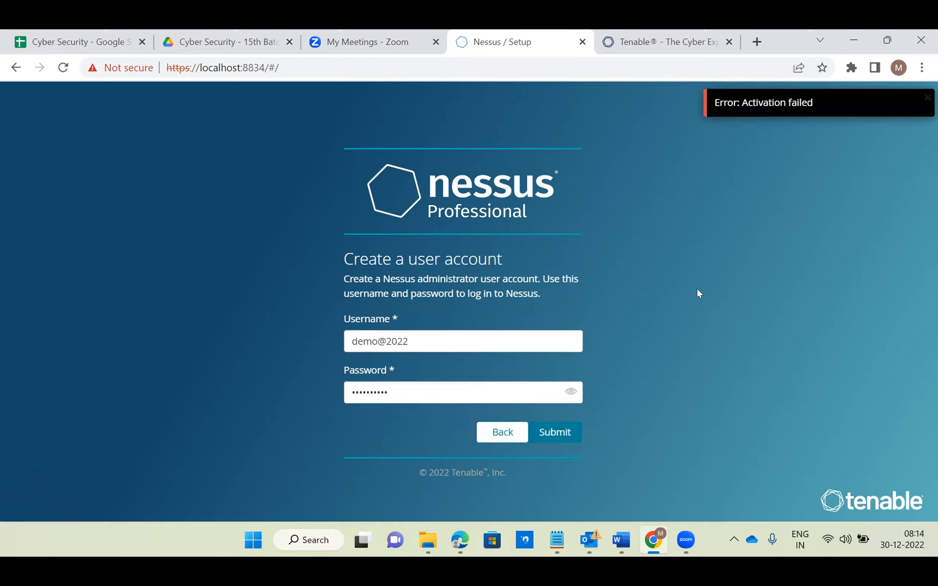
{"action": "left_click", "coordinate": [767, 112]}
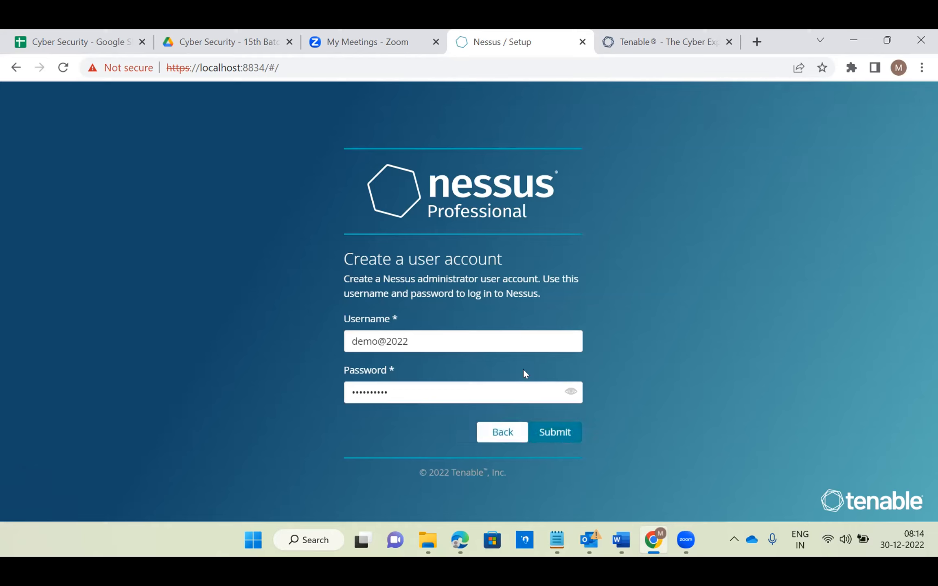
{"action": "left_click", "coordinate": [555, 431]}
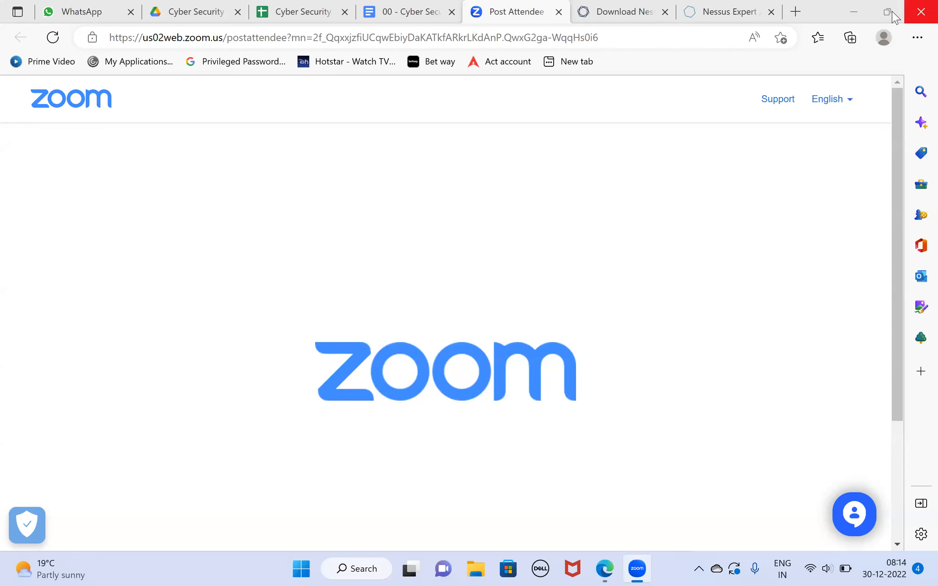
- Switch to the Nessus Expert login page in Edge and sign in with the account's username and password
{"action": "left_click", "coordinate": [891, 13]}
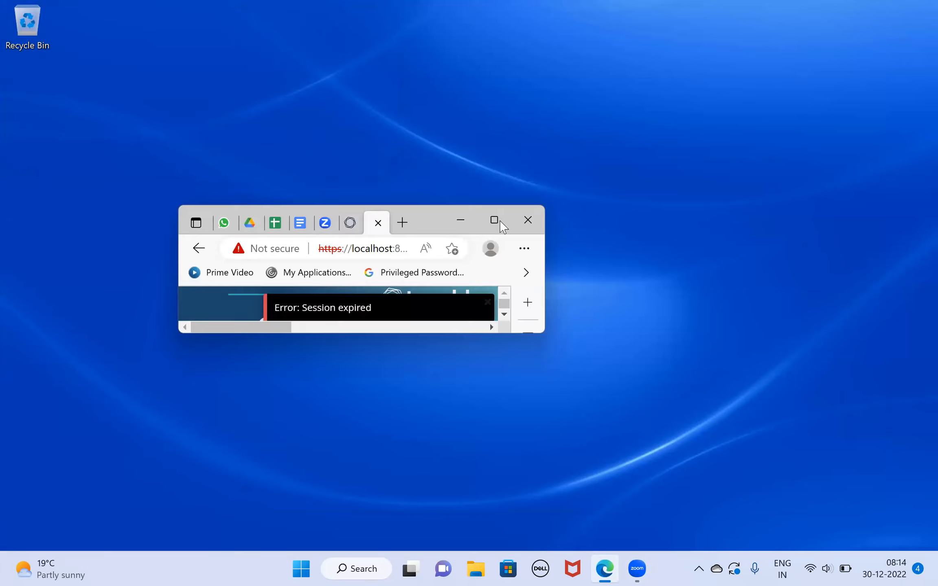
{"action": "left_click", "coordinate": [495, 222]}
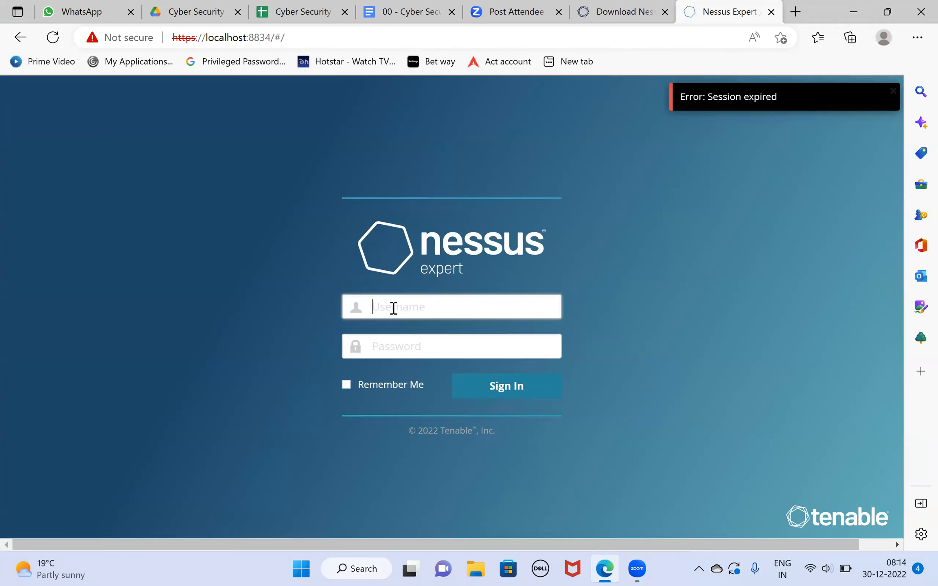
{"action": "type", "text": "sai@2022"}
{"action": "key", "text": "Tab"}
{"action": "type", "text": "••••"}
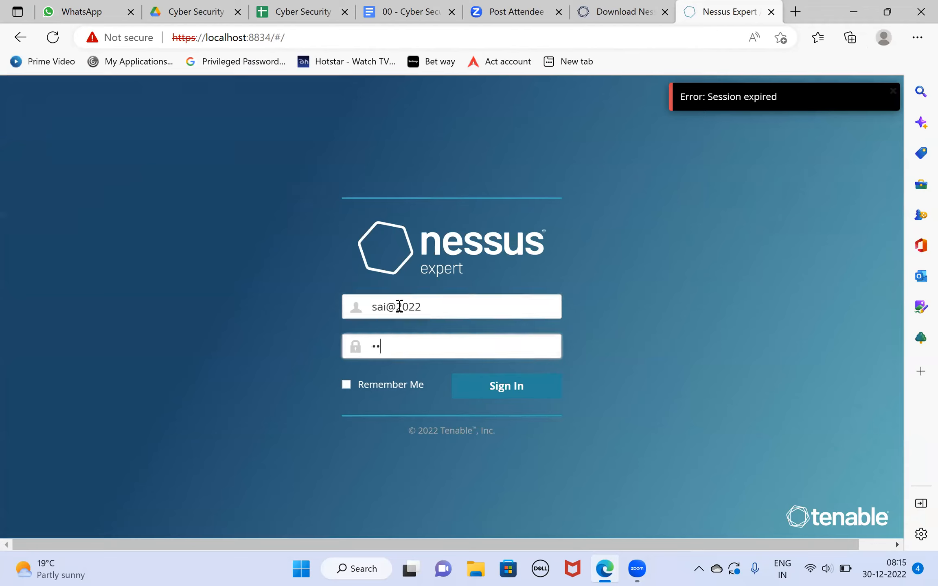
{"action": "type", "text": "••••••••"}
{"action": "left_click", "coordinate": [516, 398]}
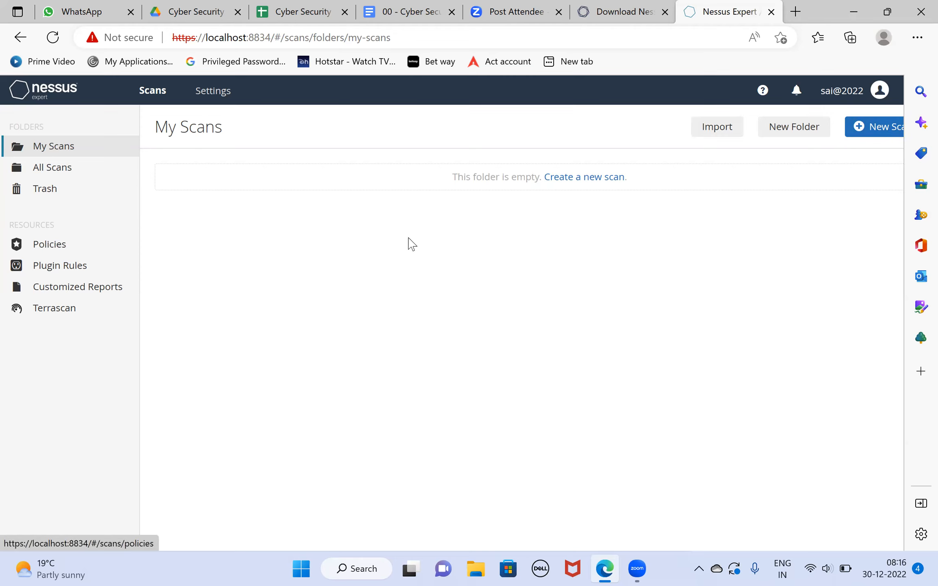
- Create a new scan folder named "dev opps" and open it
{"action": "left_click", "coordinate": [812, 126]}
{"action": "left_click", "coordinate": [417, 317]}
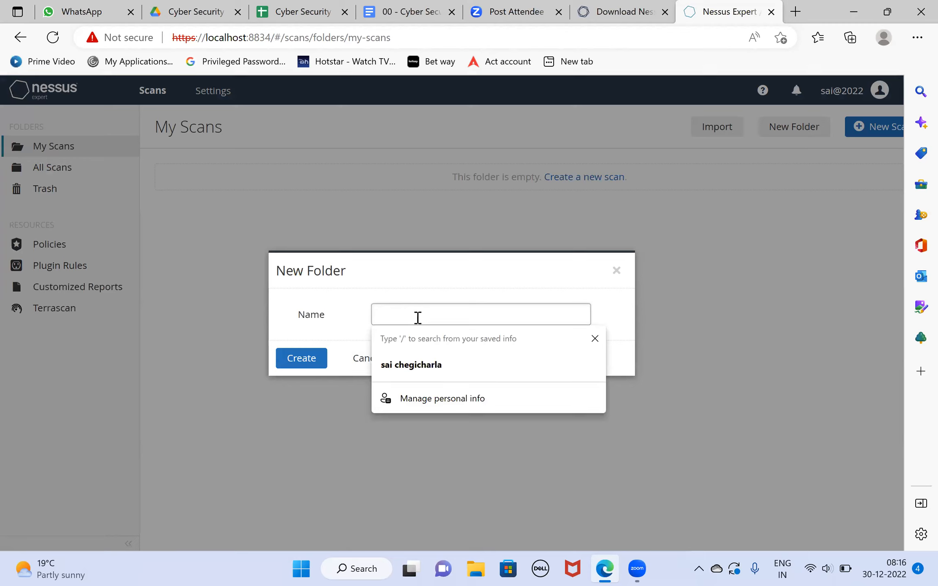
{"action": "left_click", "coordinate": [446, 264]}
{"action": "left_click", "coordinate": [426, 318]}
{"action": "type", "text": "d"}
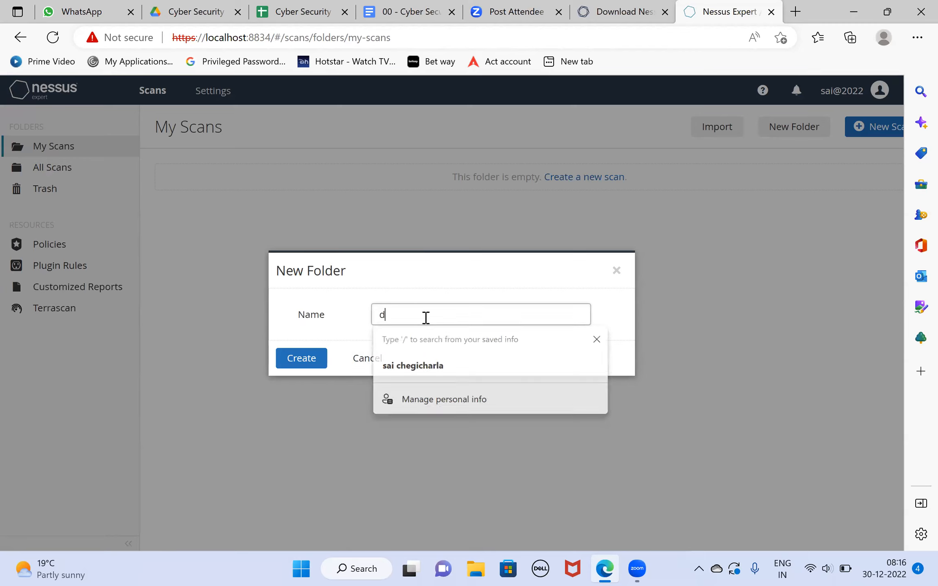
{"action": "type", "text": "ev apps"}
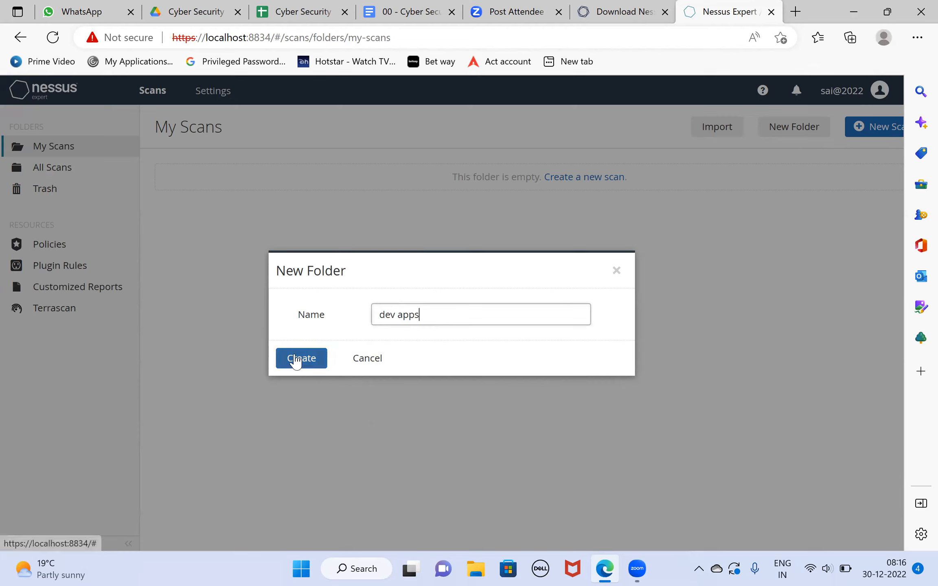
{"action": "left_click_drag", "start_coordinate": [409, 314], "coordinate": [402, 314]}
{"action": "key", "text": "Left"}
{"action": "key", "text": "BackSpace"}
{"action": "type", "text": "o"}
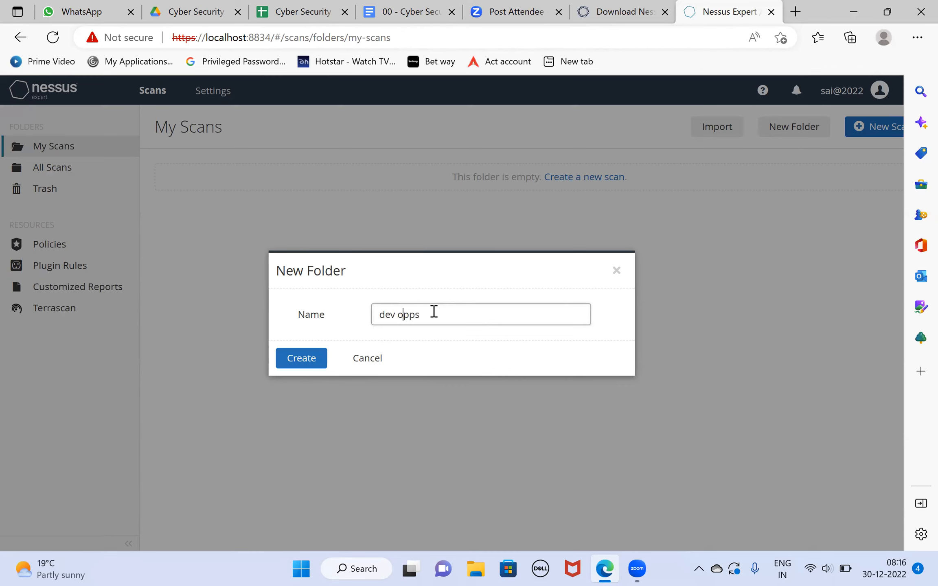
{"action": "left_click", "coordinate": [301, 359]}
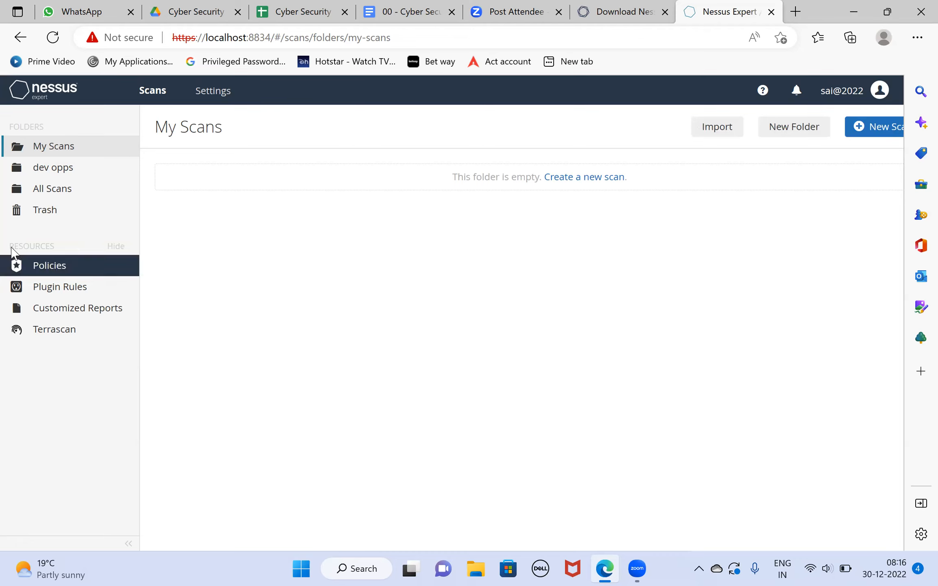
{"action": "left_click", "coordinate": [46, 175]}
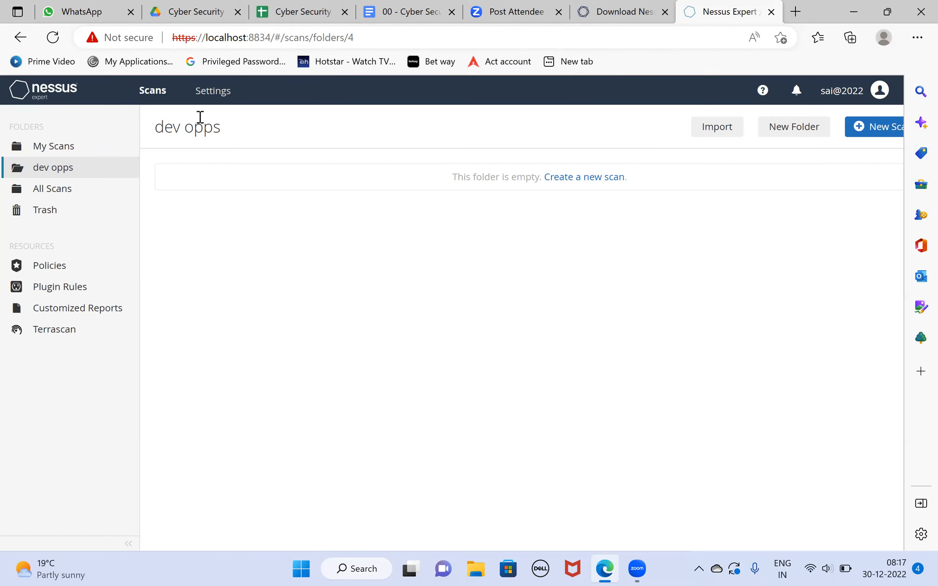
- Open the policies list and start creating a new policy
{"action": "left_click", "coordinate": [55, 269]}
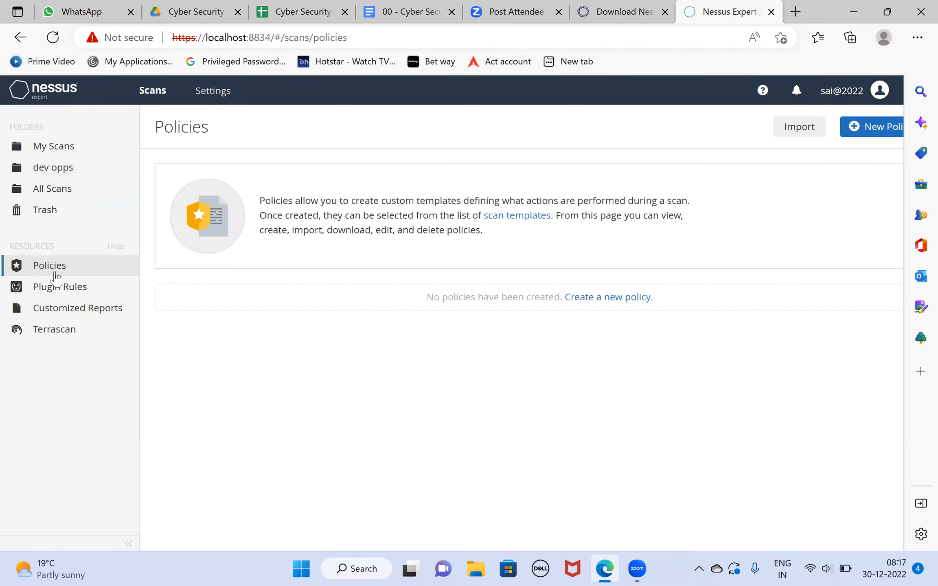
{"action": "left_click", "coordinate": [859, 127]}
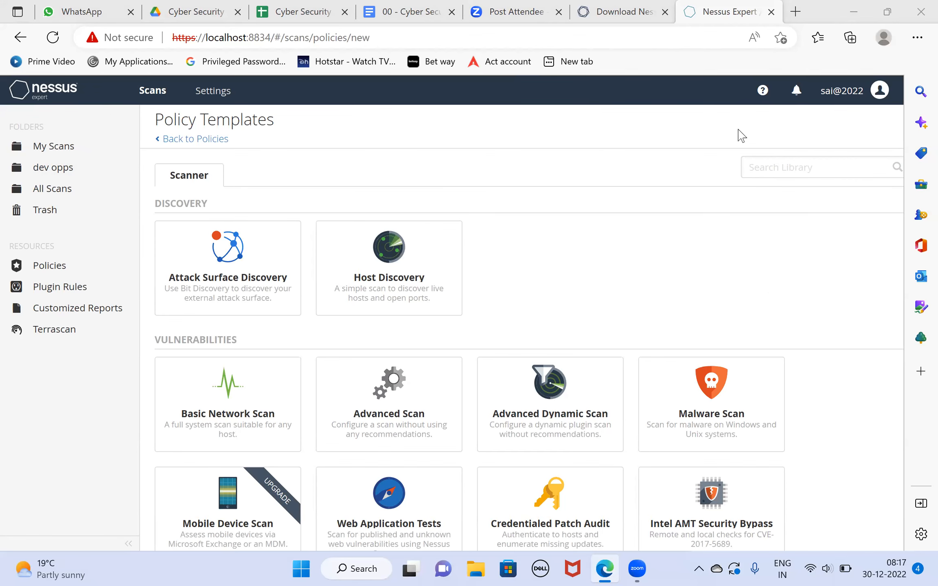
- Look through the discovery, vulnerability and compliance templates in the policy template library
{"action": "scroll", "coordinate": [828, 312], "scroll_direction": "down", "scroll_amount": 2}
{"action": "scroll", "coordinate": [828, 313], "scroll_direction": "down", "scroll_amount": 3}
{"action": "scroll", "coordinate": [828, 313], "scroll_direction": "down", "scroll_amount": 1}
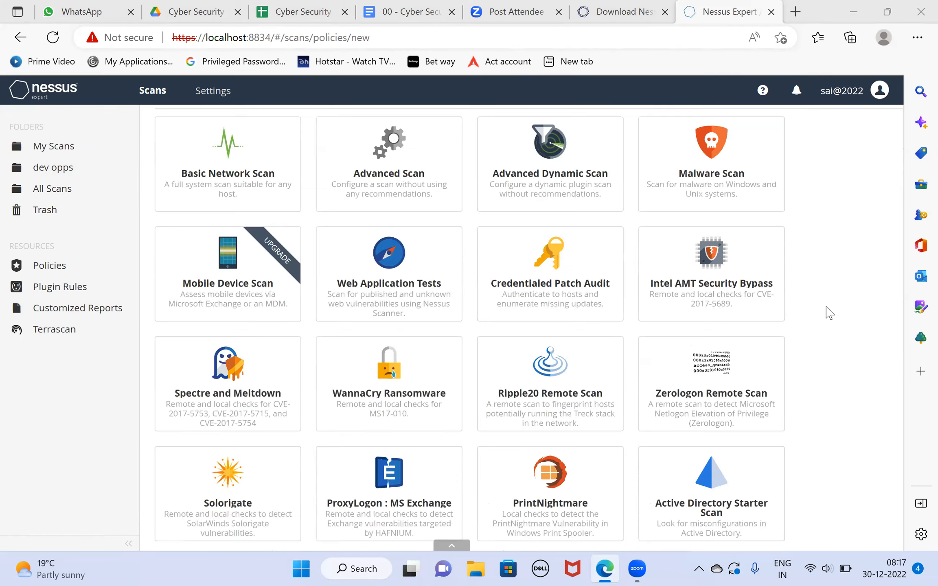
{"action": "scroll", "coordinate": [829, 313], "scroll_direction": "down", "scroll_amount": 6}
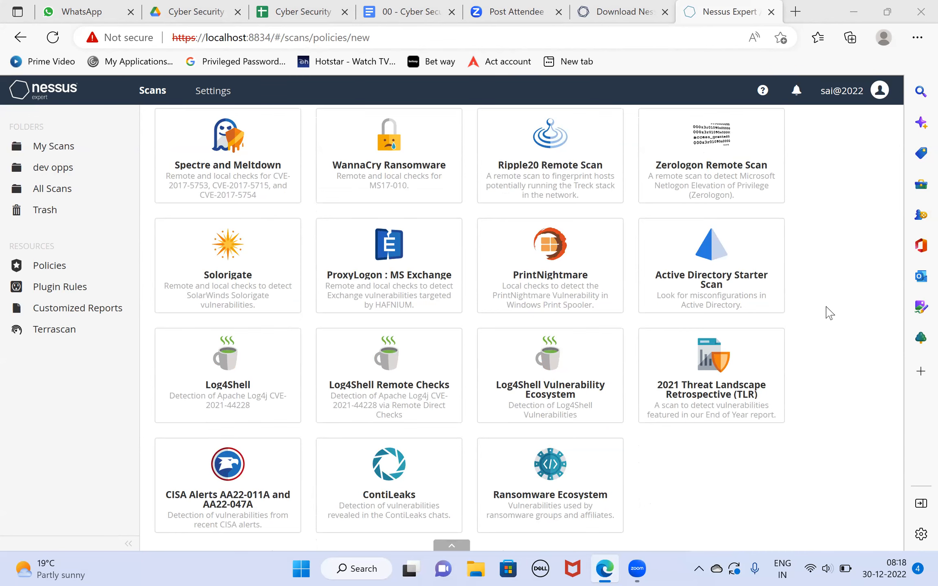
{"action": "scroll", "coordinate": [828, 313], "scroll_direction": "down", "scroll_amount": 2}
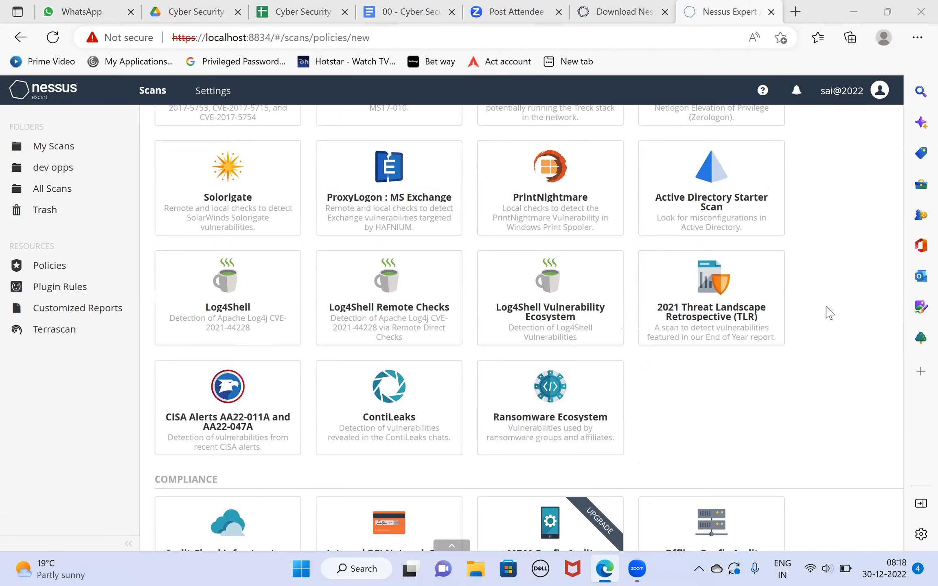
{"action": "scroll", "coordinate": [829, 313], "scroll_direction": "down", "scroll_amount": 5}
{"action": "scroll", "coordinate": [829, 313], "scroll_direction": "up", "scroll_amount": 2}
{"action": "scroll", "coordinate": [828, 313], "scroll_direction": "up", "scroll_amount": 4}
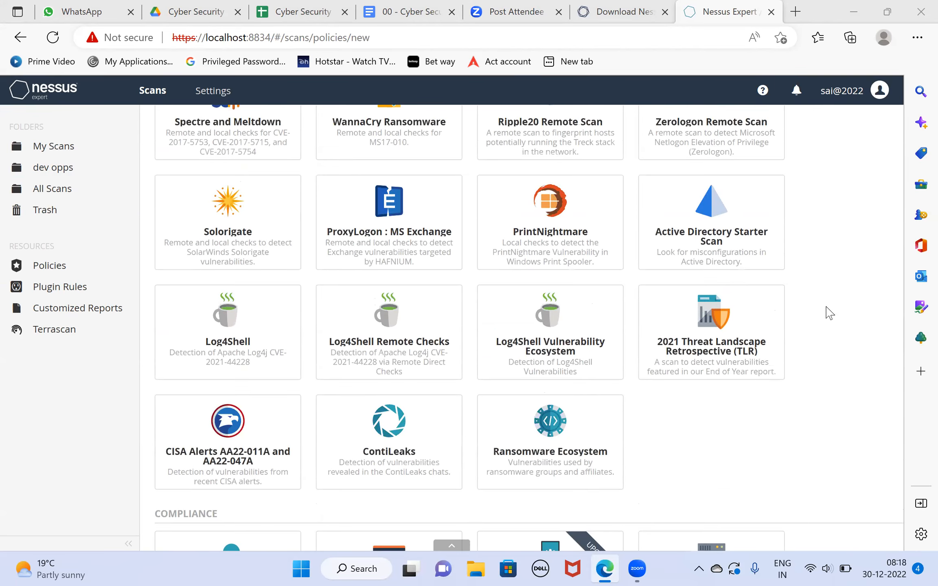
{"action": "scroll", "coordinate": [828, 313], "scroll_direction": "up", "scroll_amount": 1}
{"action": "scroll", "coordinate": [828, 313], "scroll_direction": "up", "scroll_amount": 6}
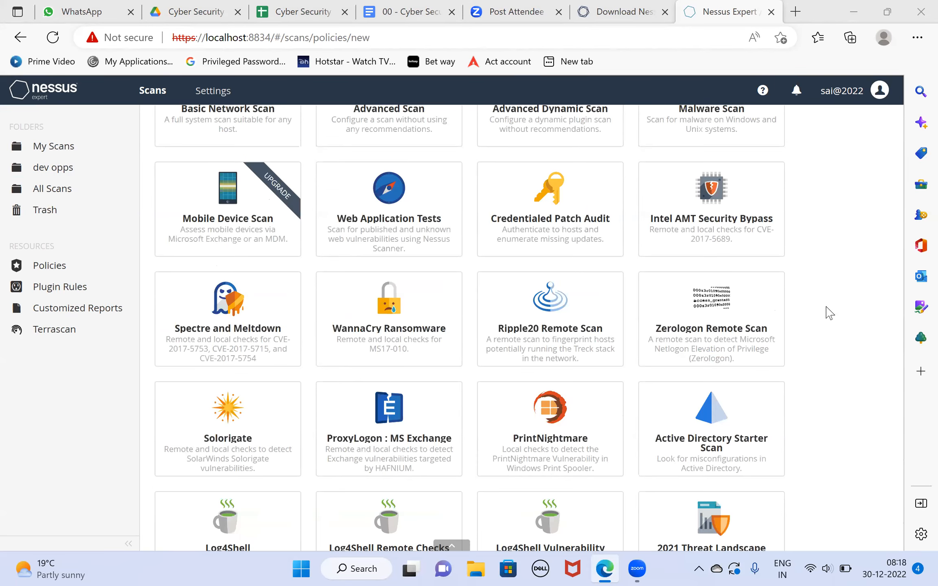
{"action": "scroll", "coordinate": [828, 313], "scroll_direction": "up", "scroll_amount": 1}
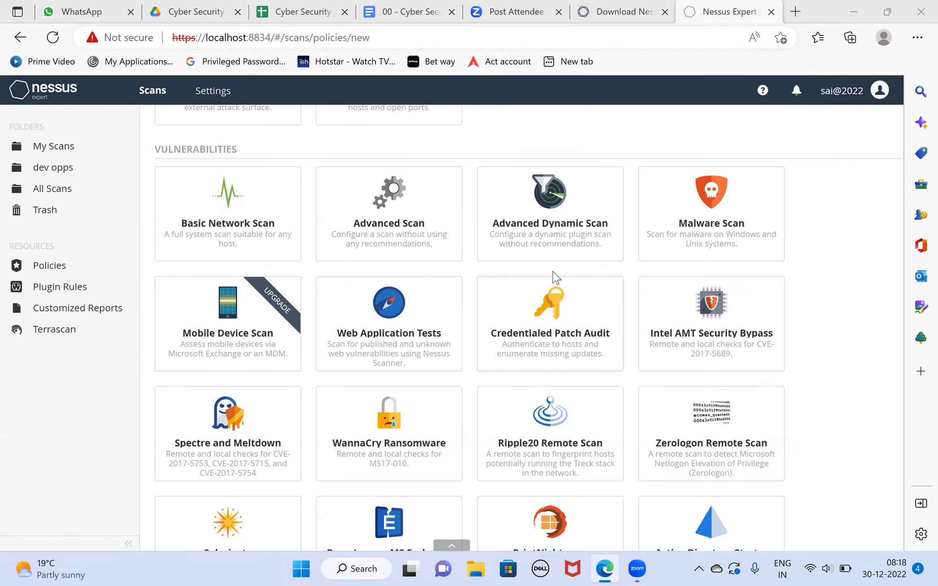
{"action": "left_click", "coordinate": [589, 223]}
{"action": "left_click", "coordinate": [451, 339]}
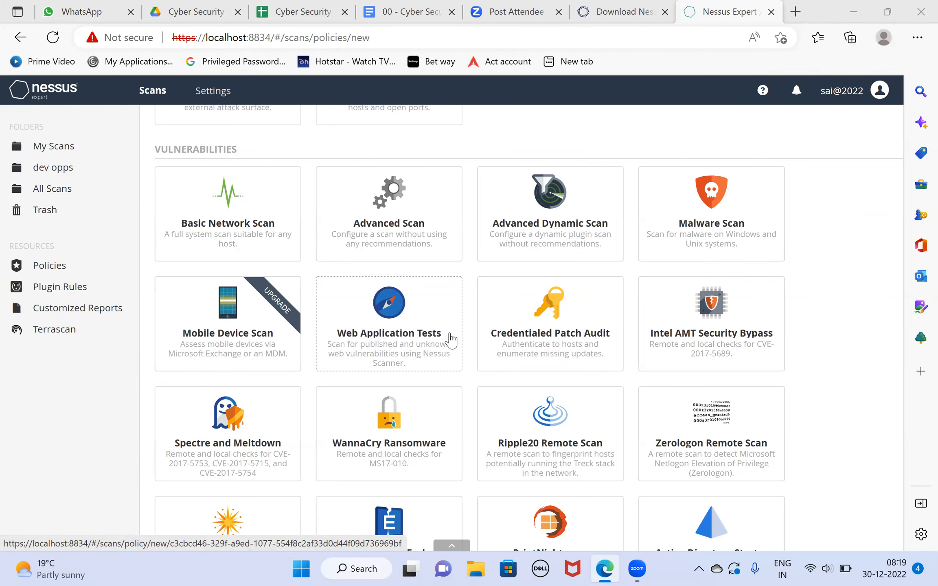
{"action": "scroll", "coordinate": [701, 391], "scroll_direction": "down", "scroll_amount": 2}
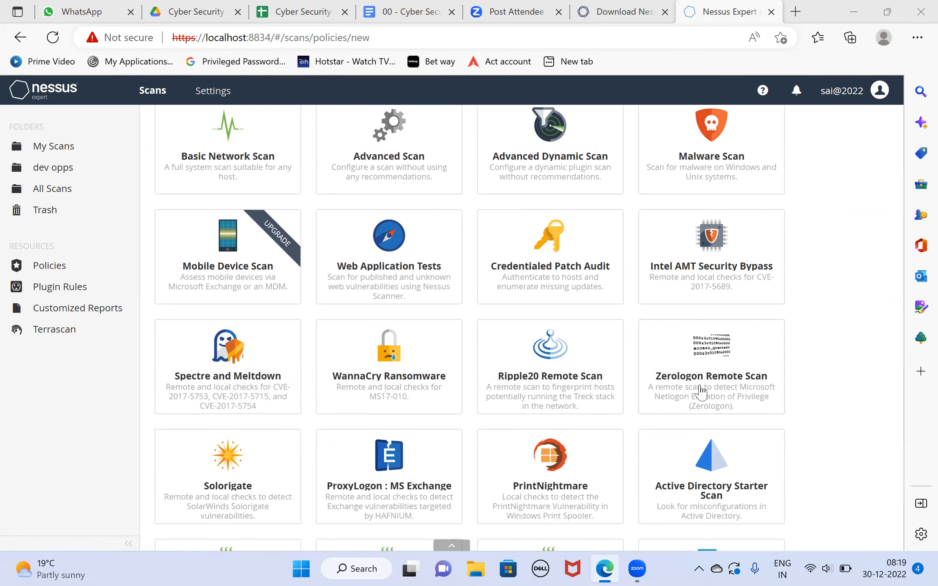
{"action": "scroll", "coordinate": [701, 391], "scroll_direction": "down", "scroll_amount": 1}
{"action": "scroll", "coordinate": [839, 360], "scroll_direction": "down", "scroll_amount": 1}
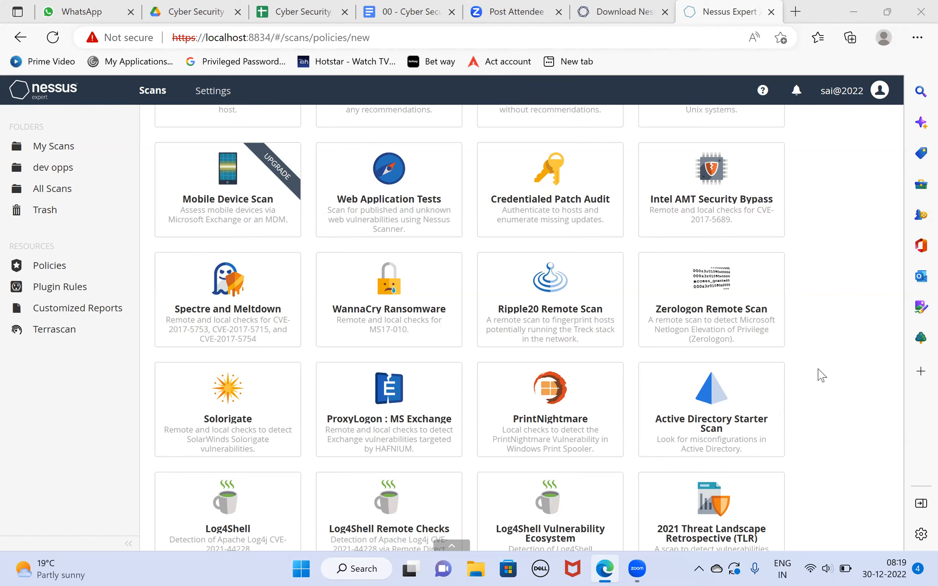
{"action": "scroll", "coordinate": [819, 376], "scroll_direction": "down", "scroll_amount": 2}
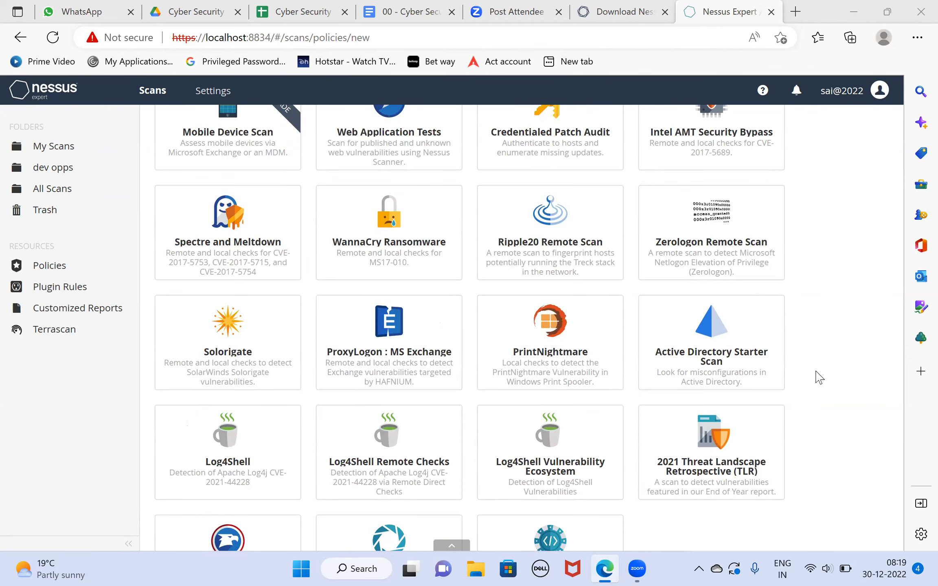
{"action": "scroll", "coordinate": [819, 377], "scroll_direction": "down", "scroll_amount": 2}
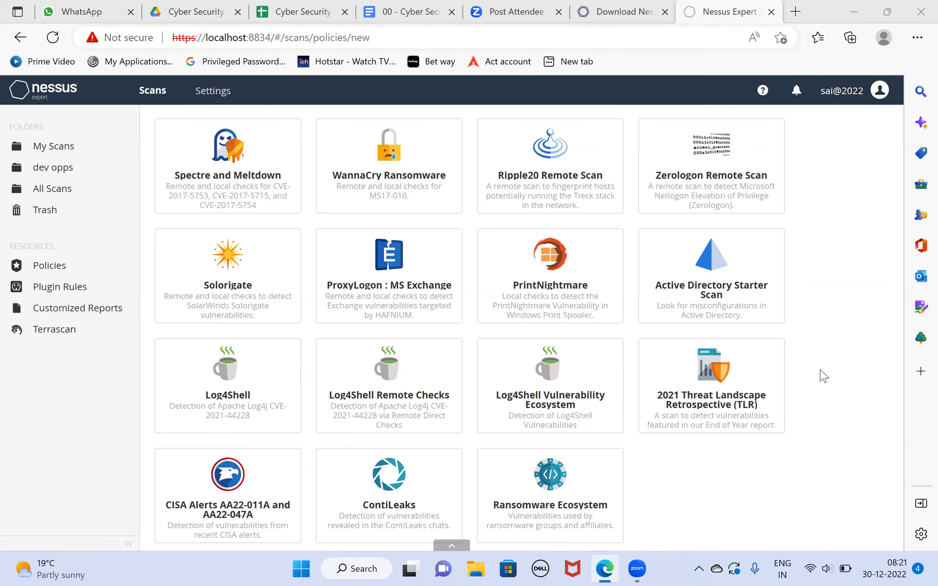
{"action": "scroll", "coordinate": [820, 377], "scroll_direction": "down", "scroll_amount": 5}
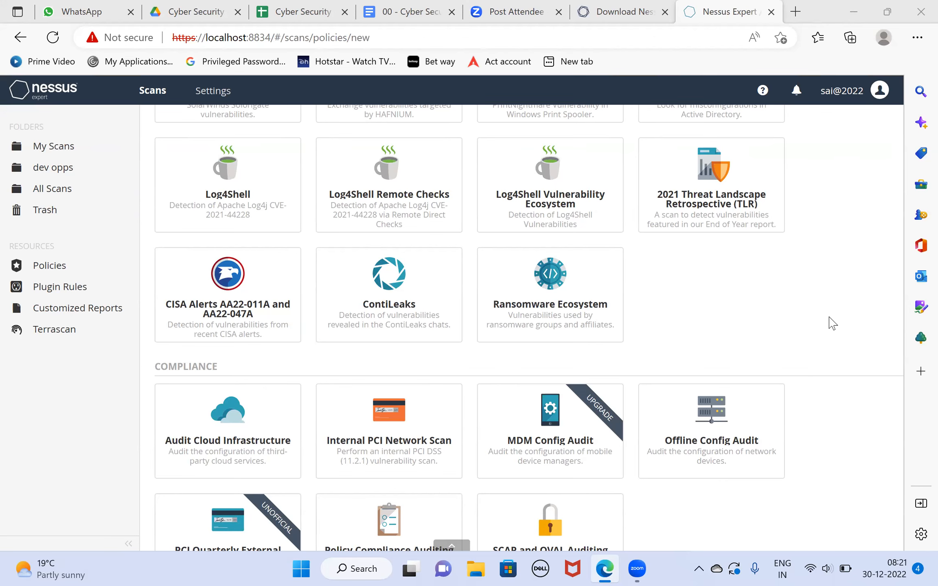
{"action": "scroll", "coordinate": [833, 323], "scroll_direction": "down", "scroll_amount": 2}
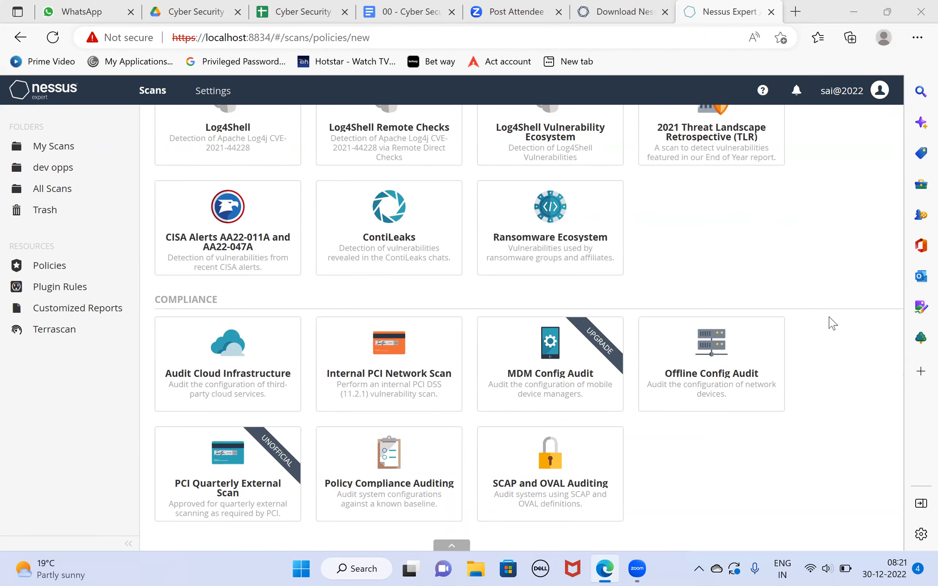
- Base the new policy on the Advanced Scan template and name it "dev opps"
{"action": "scroll", "coordinate": [832, 323], "scroll_direction": "up", "scroll_amount": 5}
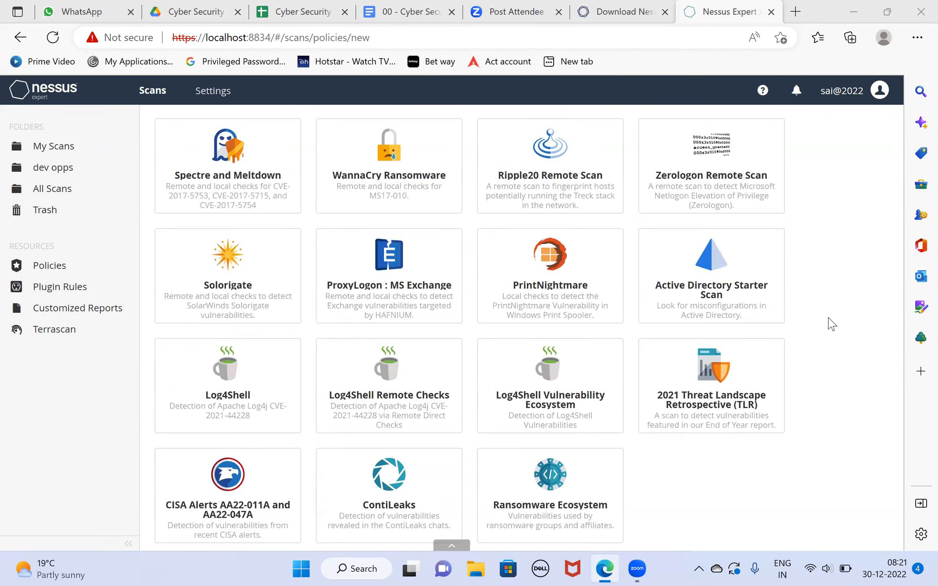
{"action": "scroll", "coordinate": [833, 322], "scroll_direction": "up", "scroll_amount": 7}
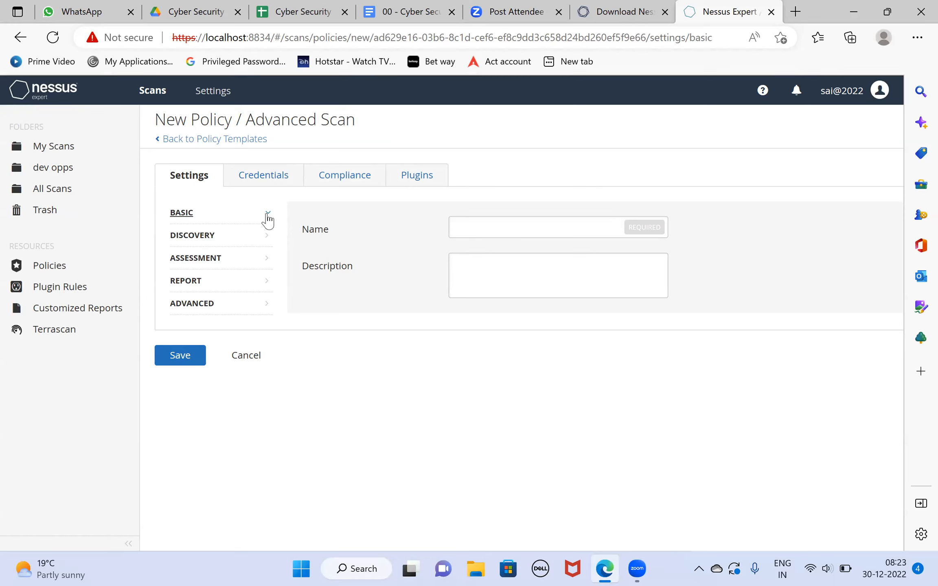
{"action": "left_click", "coordinate": [506, 228]}
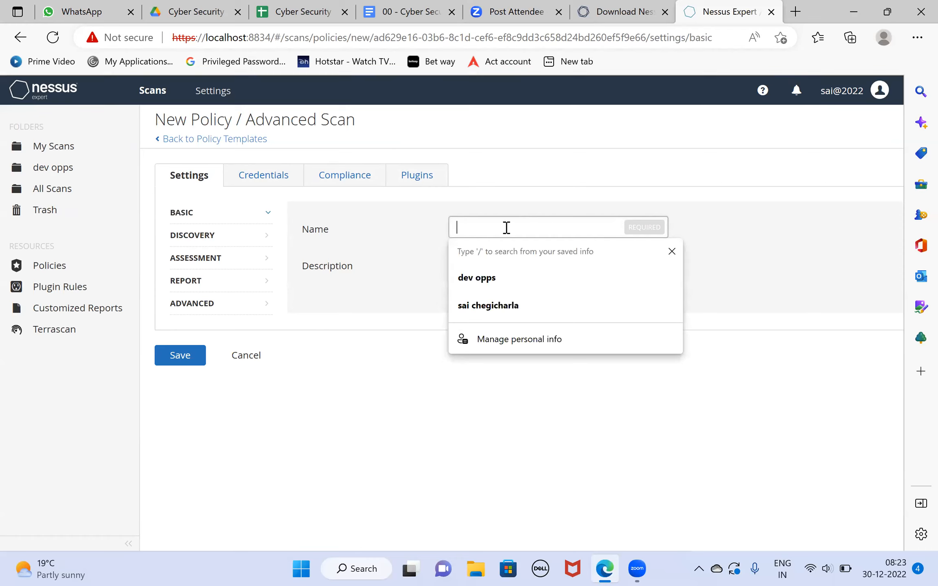
{"action": "left_click", "coordinate": [474, 281]}
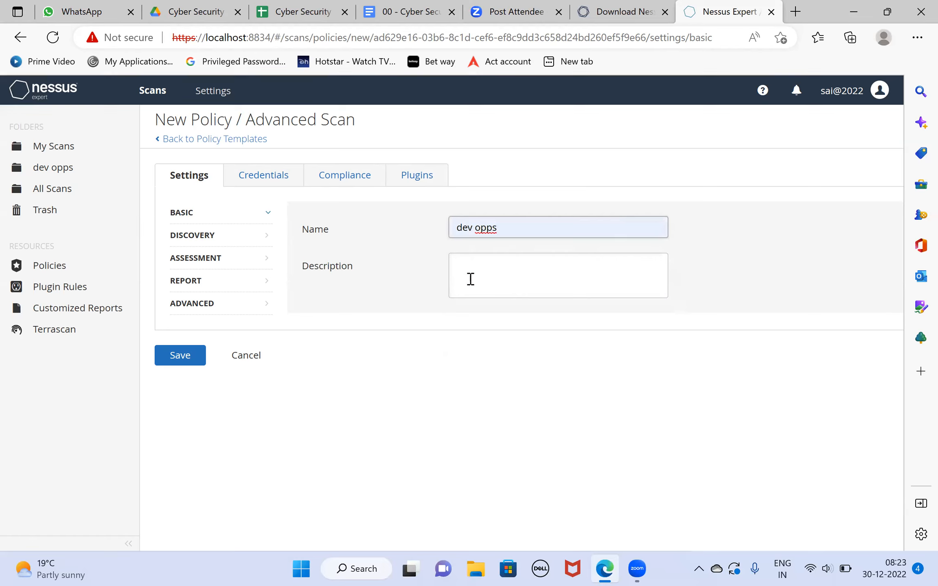
- Examine the policy's Host Discovery settings, including ping methods, fragile devices and Wake-on-LAN
{"action": "left_click", "coordinate": [197, 236]}
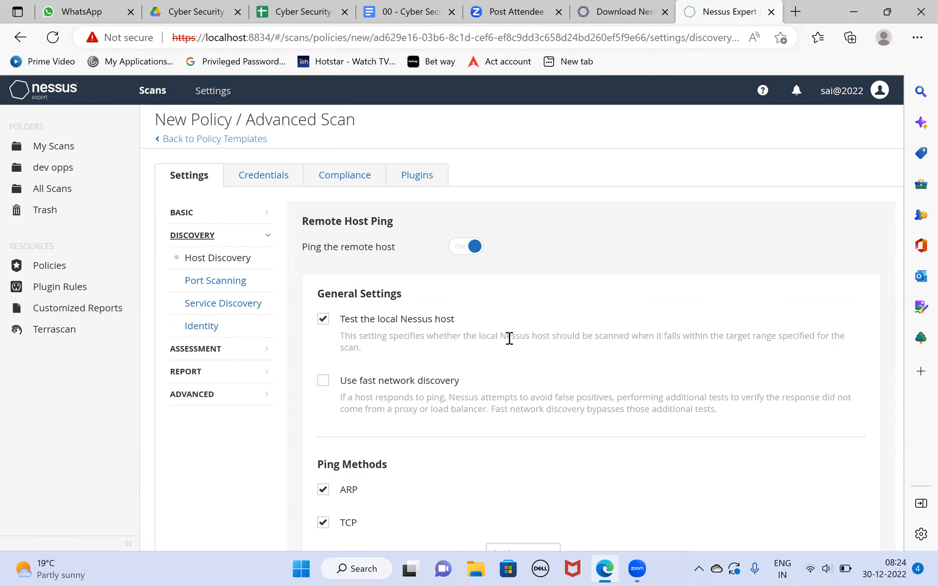
{"action": "scroll", "coordinate": [539, 335], "scroll_direction": "down", "scroll_amount": 5}
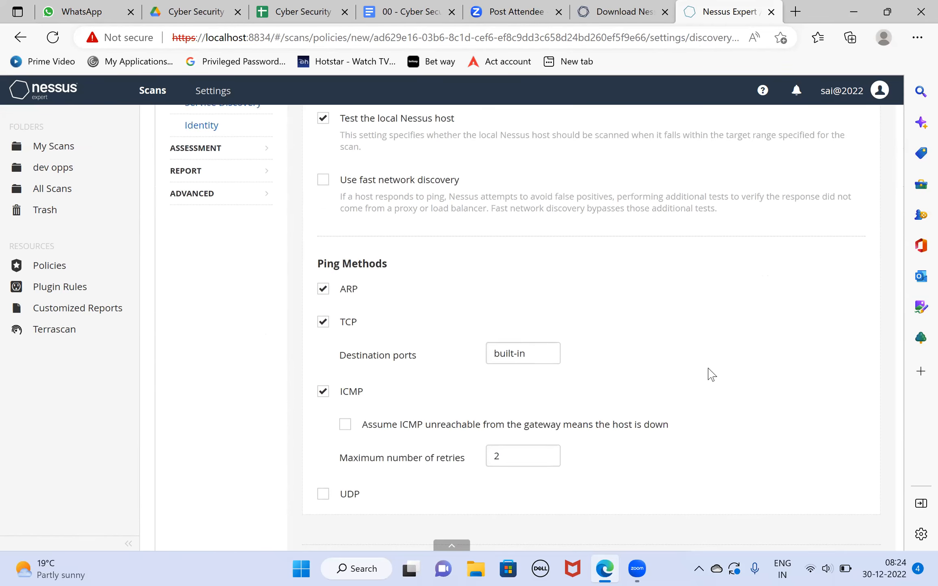
{"action": "scroll", "coordinate": [708, 373], "scroll_direction": "up", "scroll_amount": 3}
{"action": "scroll", "coordinate": [710, 373], "scroll_direction": "up", "scroll_amount": 1}
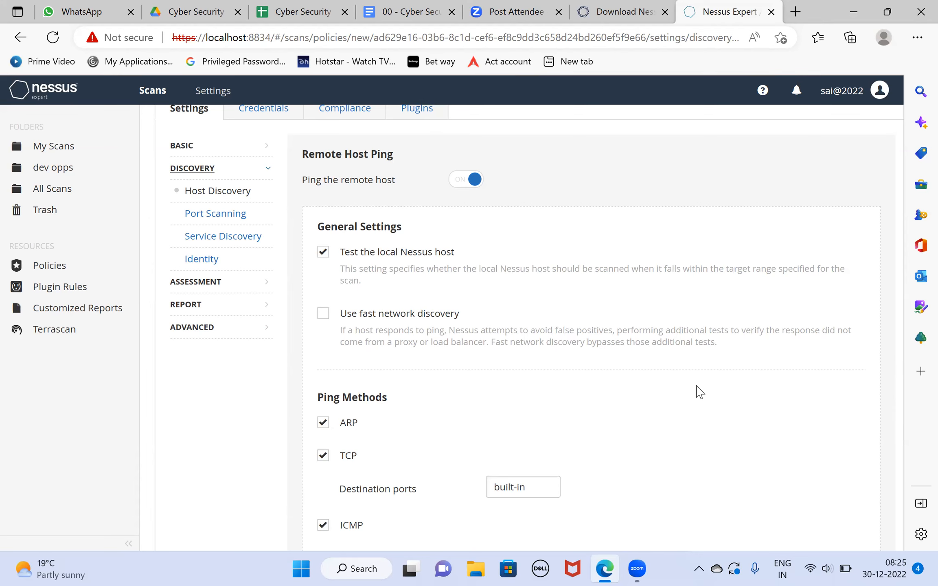
{"action": "scroll", "coordinate": [699, 392], "scroll_direction": "down", "scroll_amount": 1}
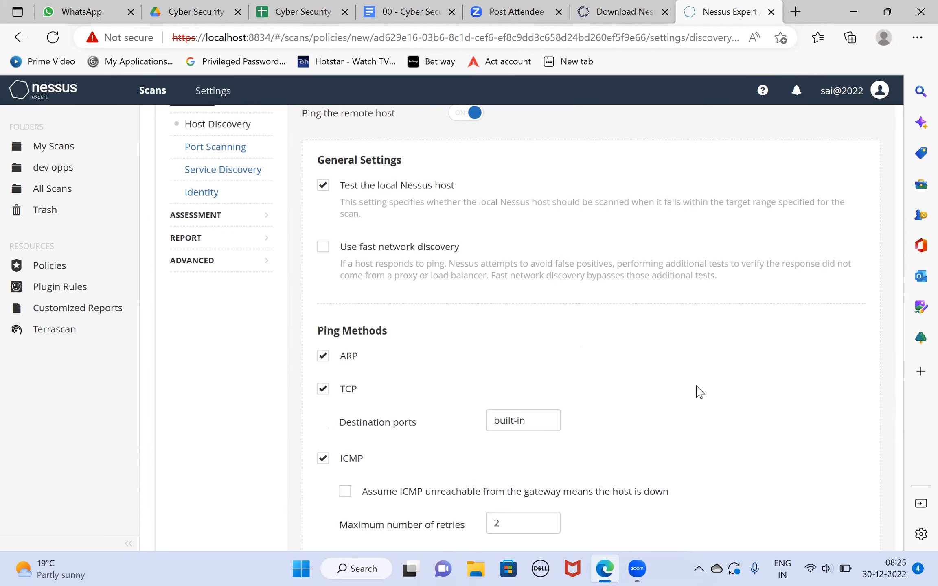
{"action": "scroll", "coordinate": [699, 392], "scroll_direction": "down", "scroll_amount": 2}
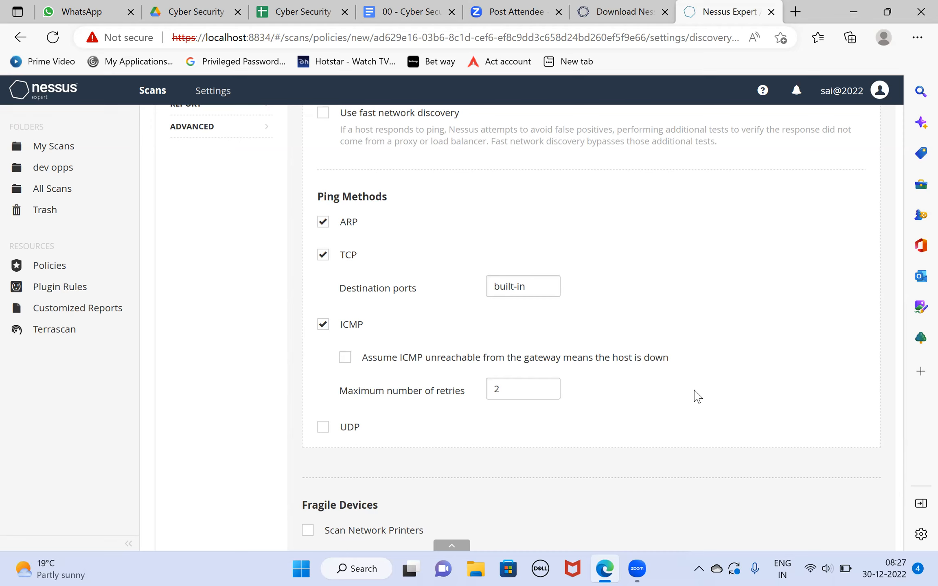
{"action": "scroll", "coordinate": [697, 396], "scroll_direction": "down", "scroll_amount": 6}
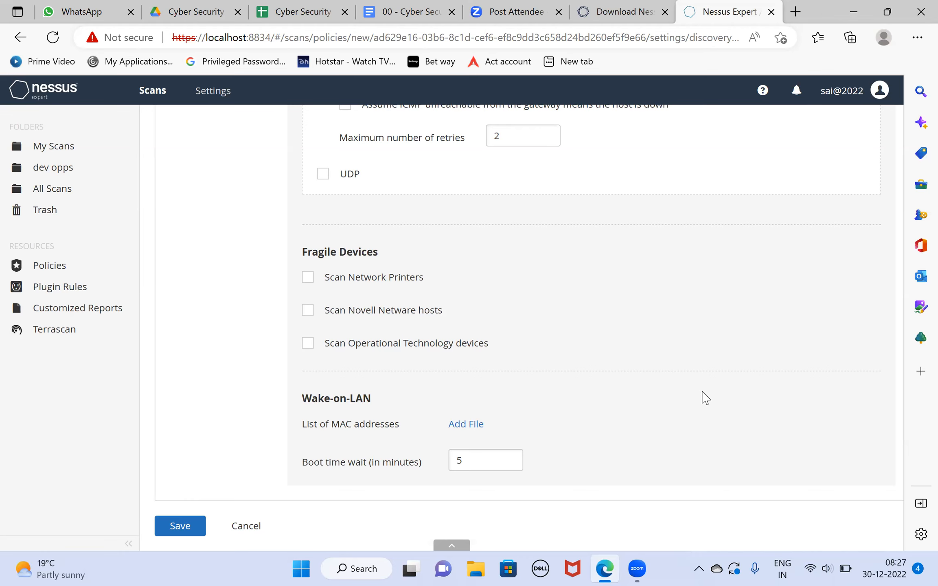
- In the policy's Port Scanning settings, enable verification of open TCP ports found by local port enumerators and the UDP network port scanner
{"action": "scroll", "coordinate": [705, 399], "scroll_direction": "up", "scroll_amount": 10}
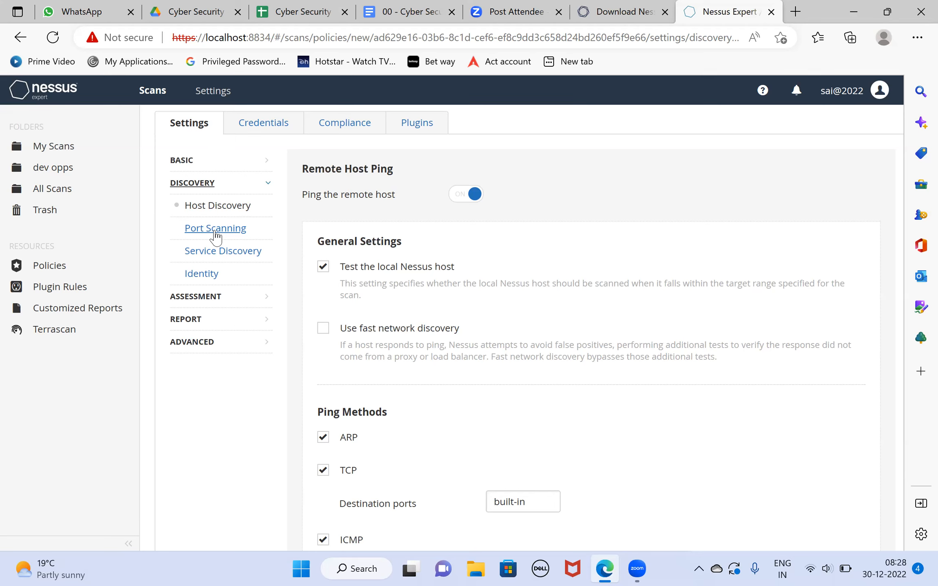
{"action": "left_click", "coordinate": [216, 228]}
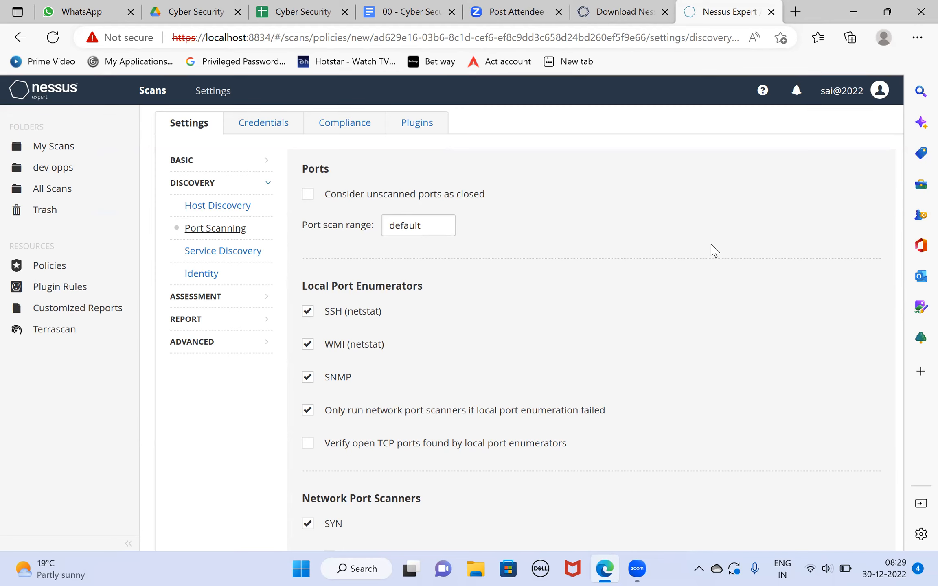
{"action": "left_click", "coordinate": [169, 59]}
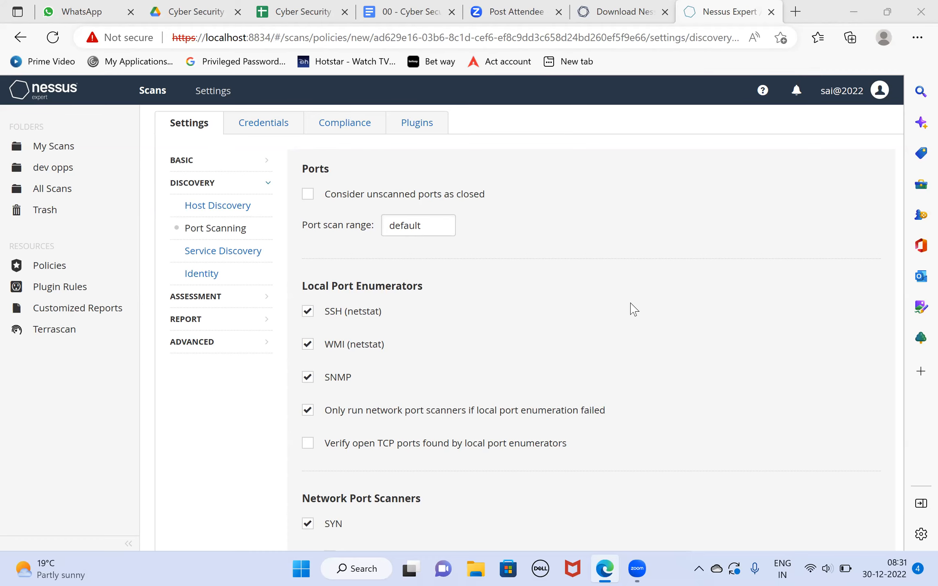
{"action": "scroll", "coordinate": [633, 309], "scroll_direction": "down", "scroll_amount": 5}
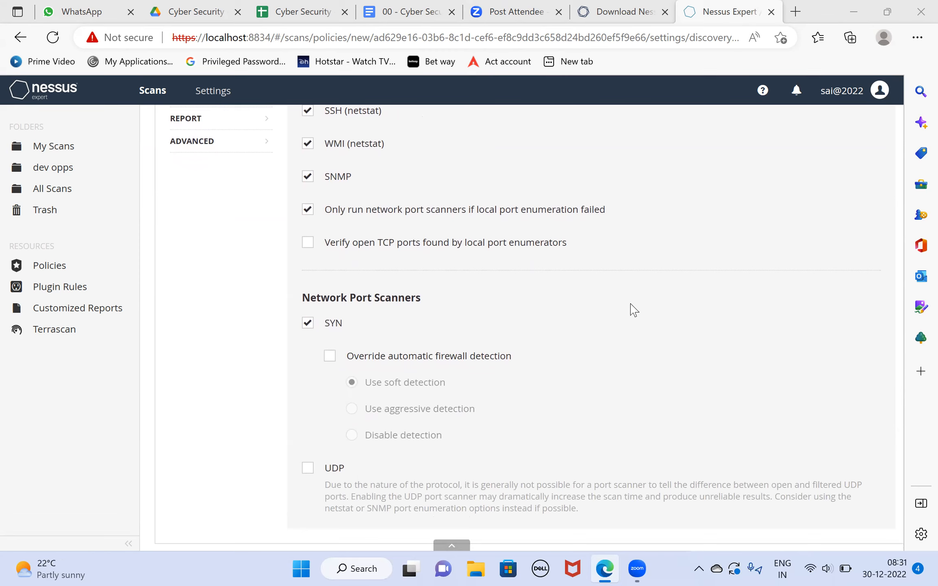
{"action": "left_click", "coordinate": [308, 243]}
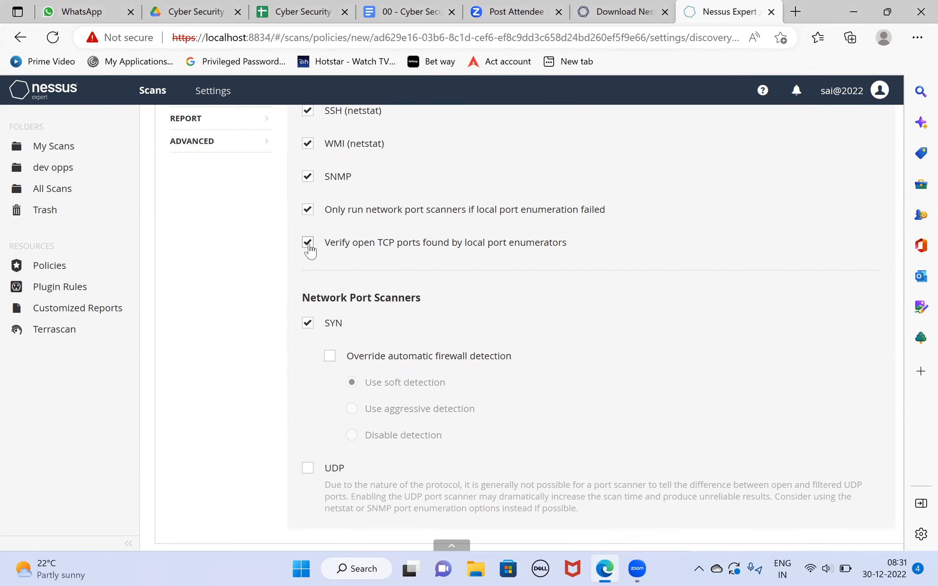
{"action": "scroll", "coordinate": [603, 326], "scroll_direction": "down", "scroll_amount": 1}
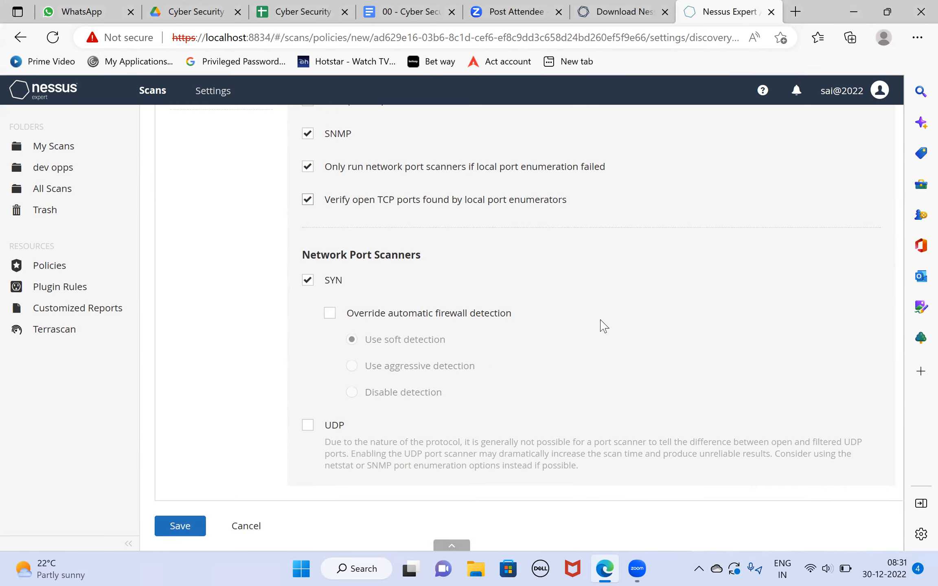
{"action": "left_click", "coordinate": [308, 426]}
- Open the policy's Service Discovery settings to view the service probing and SSL/TLS options
{"action": "scroll", "coordinate": [537, 420], "scroll_direction": "up", "scroll_amount": 3}
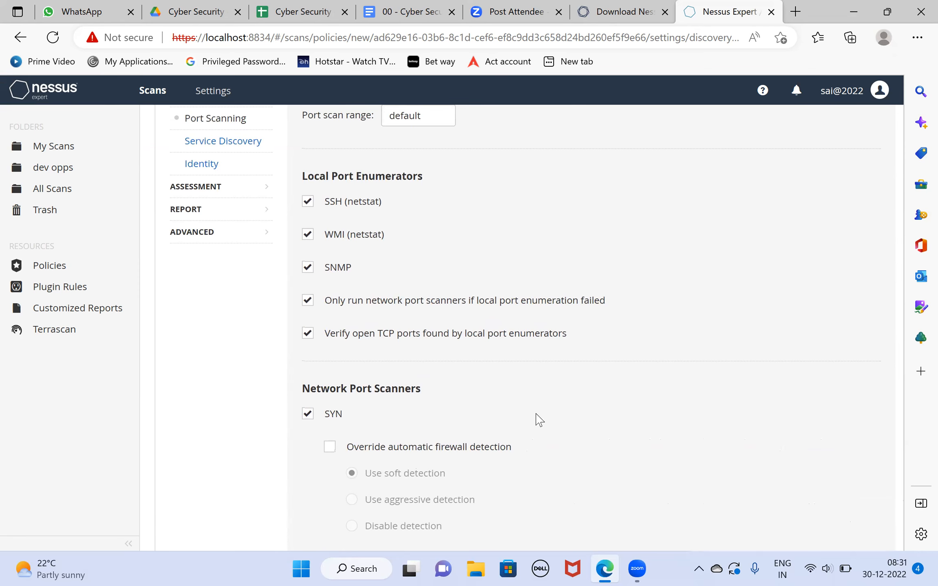
{"action": "scroll", "coordinate": [266, 287], "scroll_direction": "up", "scroll_amount": 2}
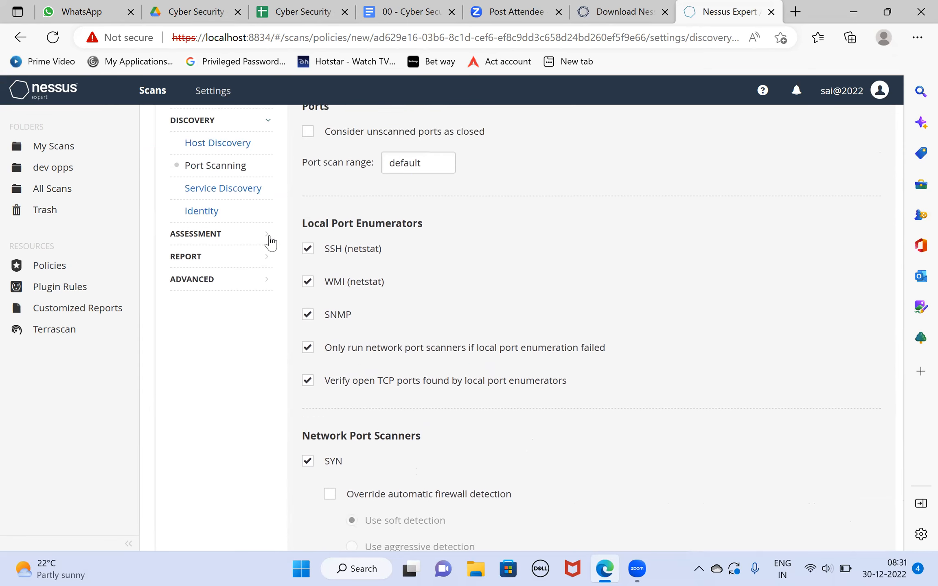
{"action": "left_click", "coordinate": [242, 212]}
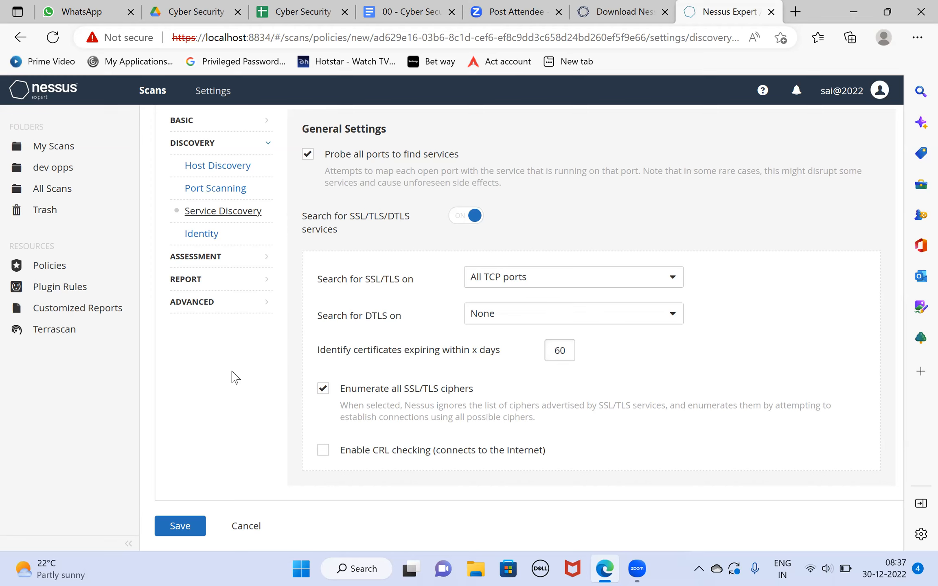
- Examine the policy's Identity discovery settings and its General, Brute Force and SCADA assessment settings
{"action": "left_click", "coordinate": [202, 234]}
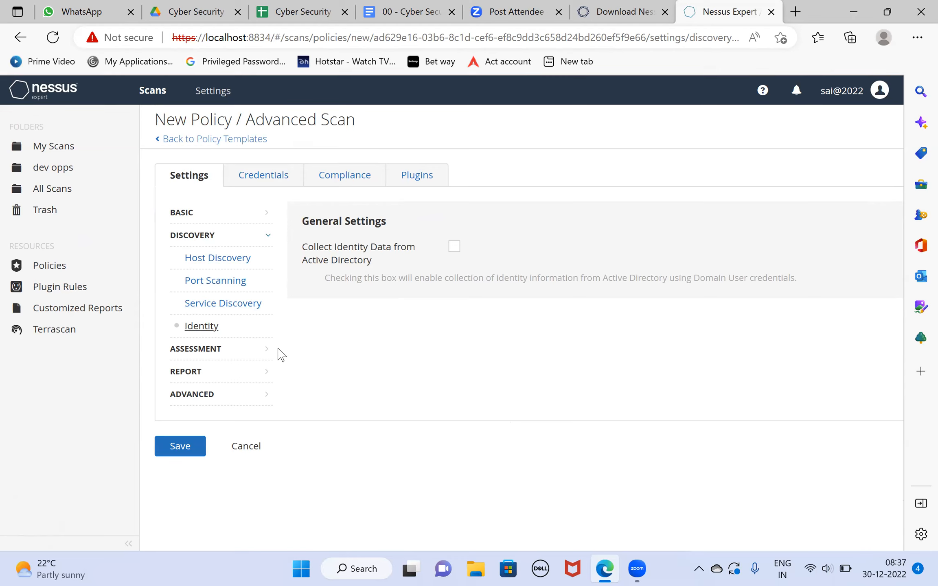
{"action": "left_click", "coordinate": [264, 350]}
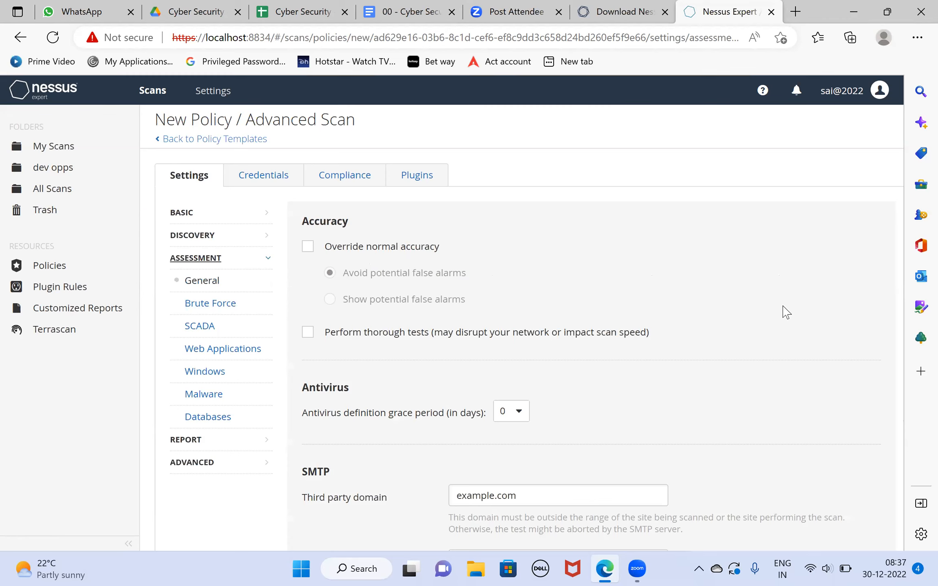
{"action": "left_click", "coordinate": [208, 280]}
{"action": "scroll", "coordinate": [836, 297], "scroll_direction": "down", "scroll_amount": 3}
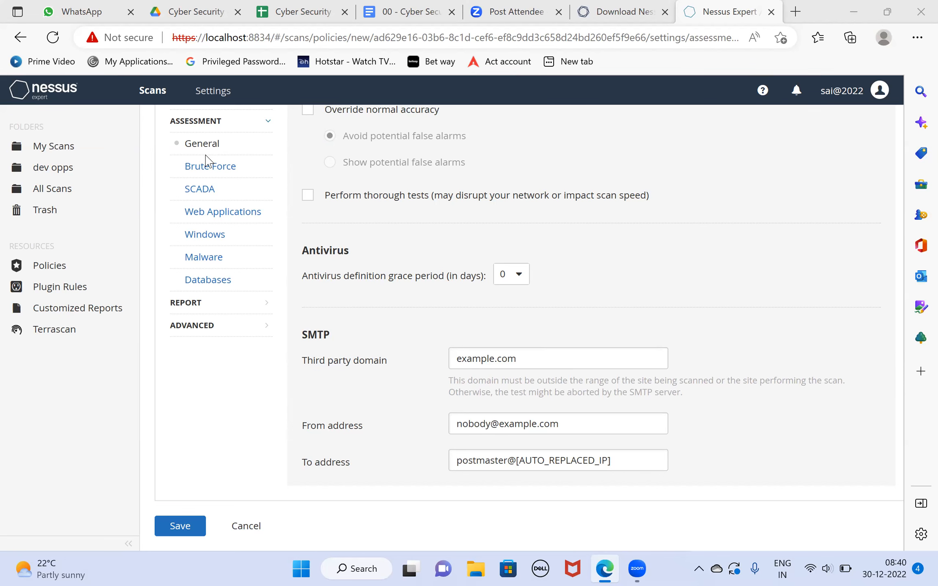
{"action": "left_click", "coordinate": [214, 169]}
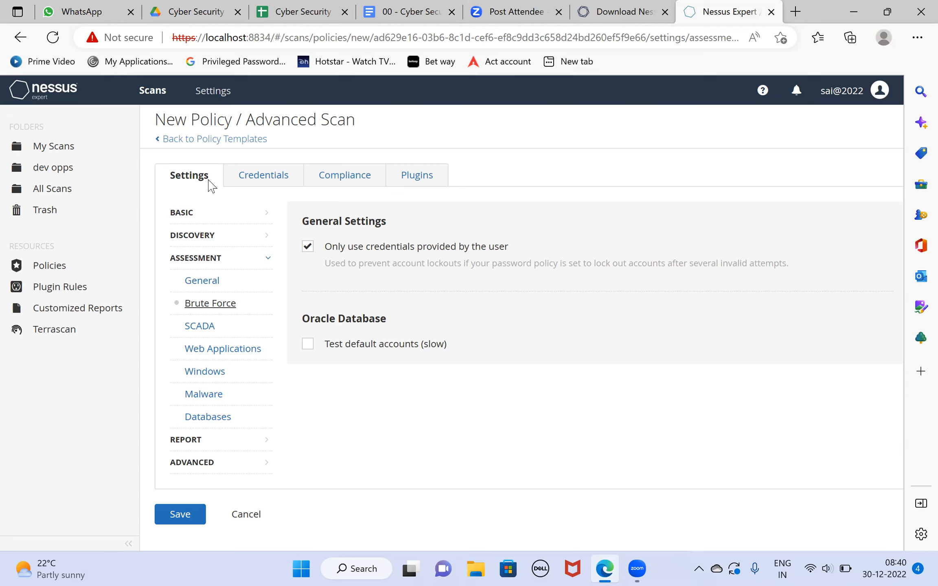
{"action": "left_click", "coordinate": [202, 327]}
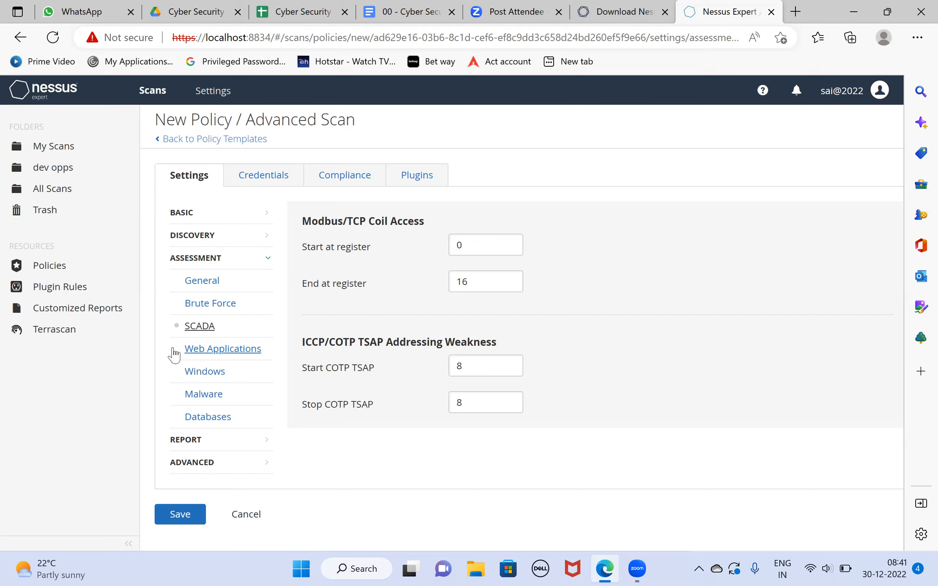
- Enable scanning of web applications in the policy's assessment settings and review the web crawler and application test options
{"action": "left_click", "coordinate": [175, 353]}
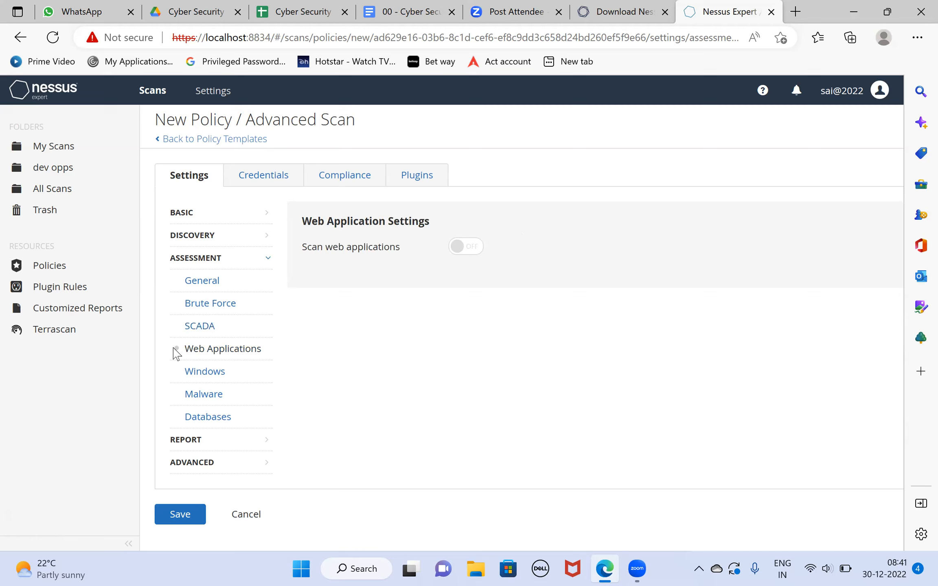
{"action": "left_click", "coordinate": [475, 249]}
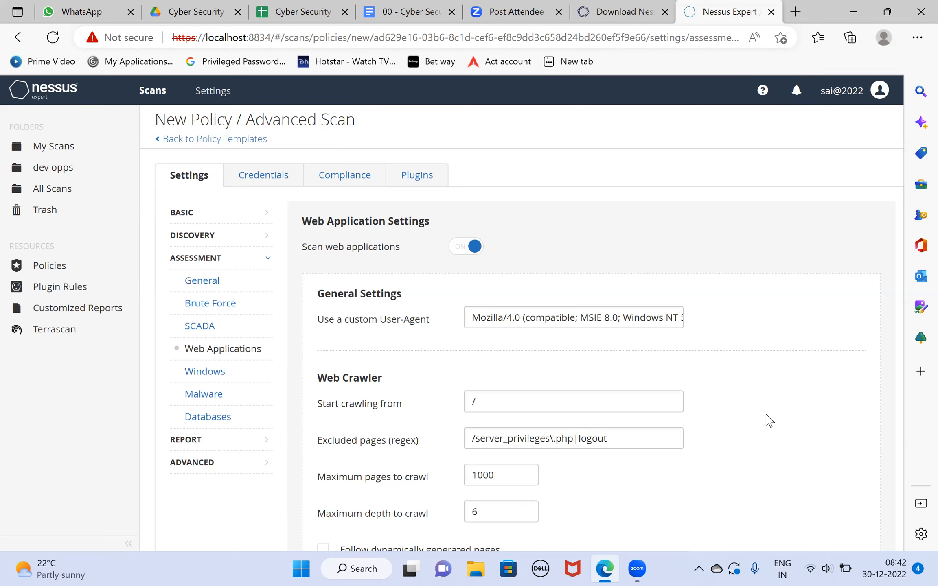
{"action": "scroll", "coordinate": [769, 420], "scroll_direction": "down", "scroll_amount": 5}
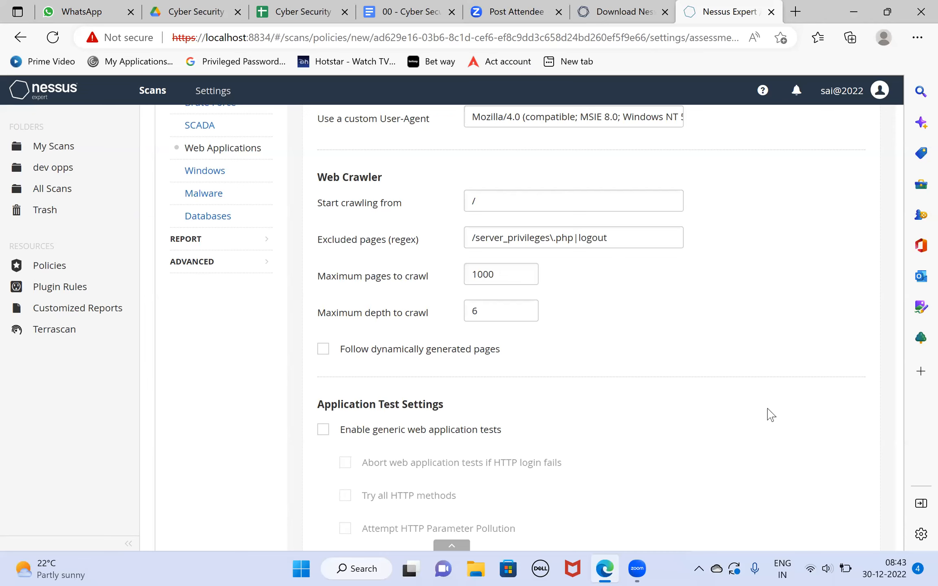
{"action": "scroll", "coordinate": [770, 416], "scroll_direction": "down", "scroll_amount": 2}
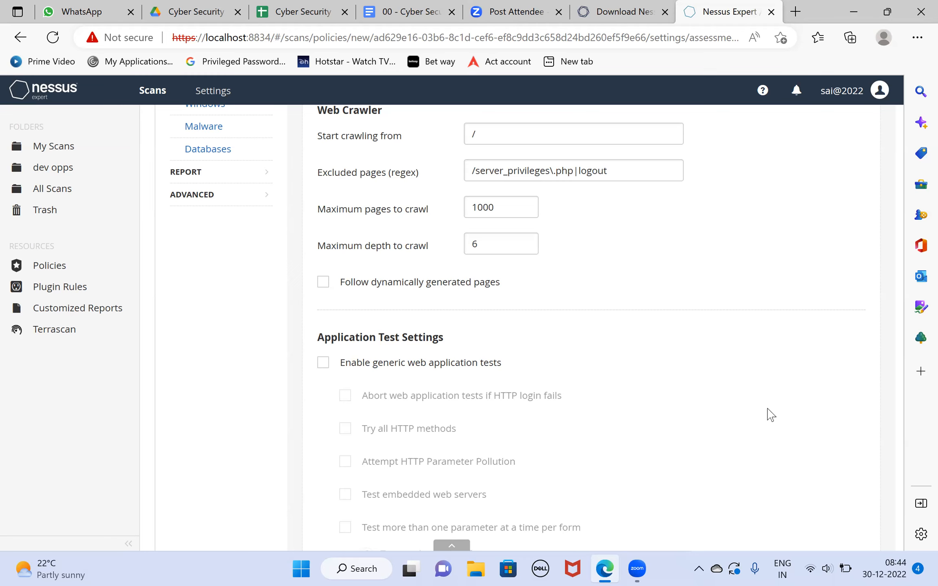
{"action": "scroll", "coordinate": [770, 414], "scroll_direction": "down", "scroll_amount": 3}
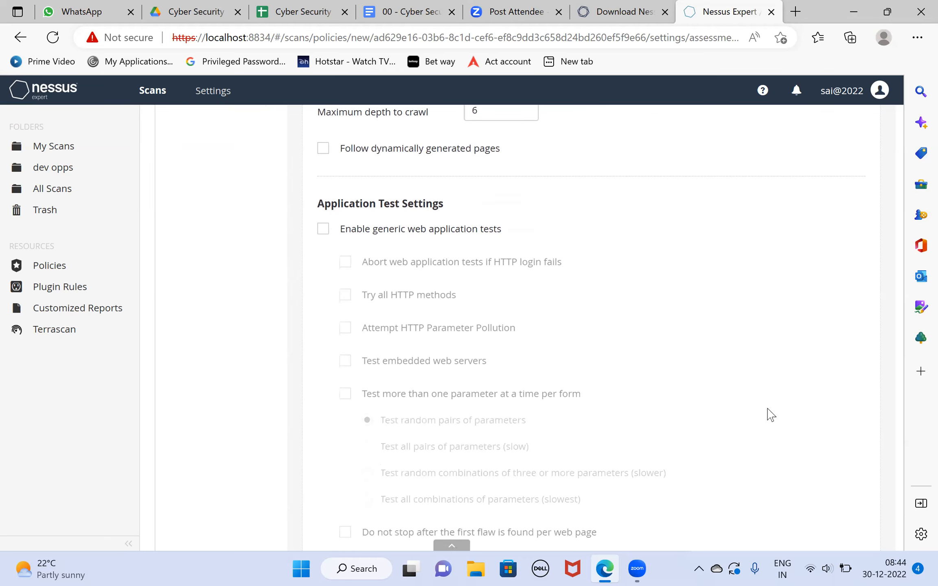
{"action": "scroll", "coordinate": [770, 414], "scroll_direction": "up", "scroll_amount": 3}
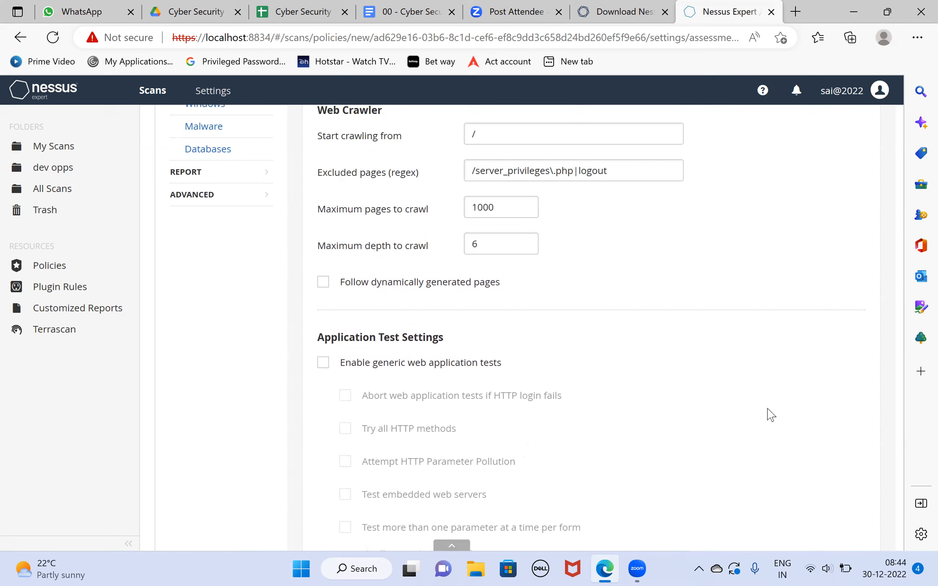
{"action": "scroll", "coordinate": [771, 414], "scroll_direction": "down", "scroll_amount": 5}
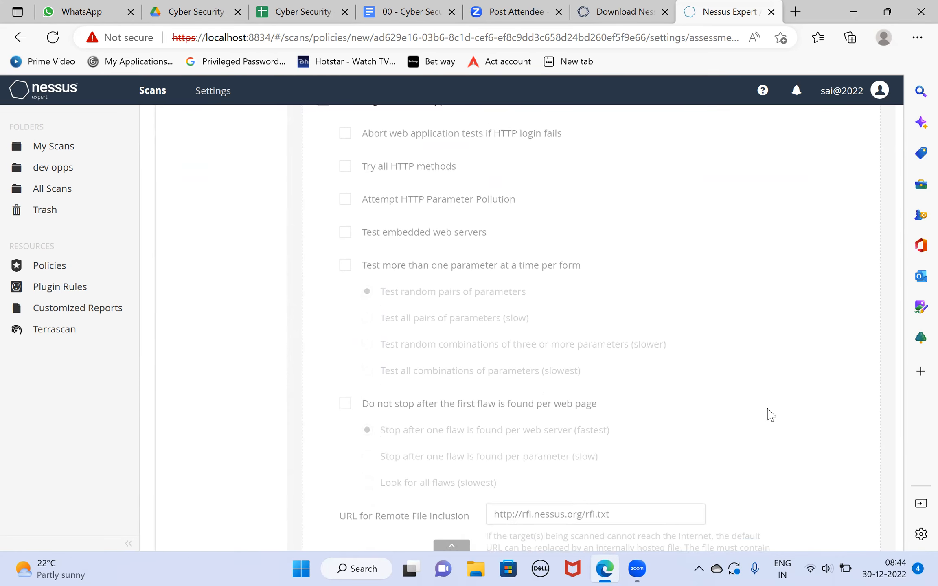
{"action": "scroll", "coordinate": [771, 415], "scroll_direction": "up", "scroll_amount": 6}
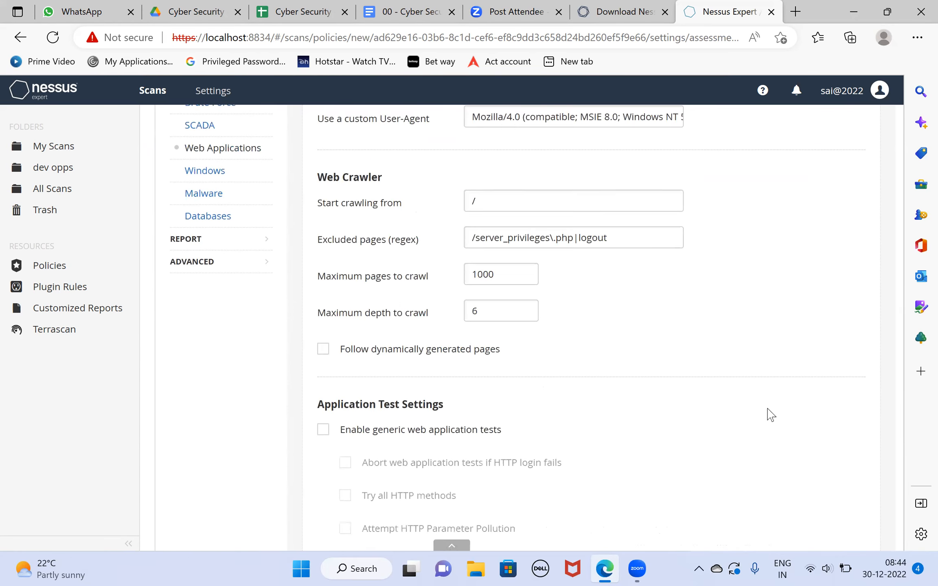
{"action": "scroll", "coordinate": [771, 414], "scroll_direction": "up", "scroll_amount": 1}
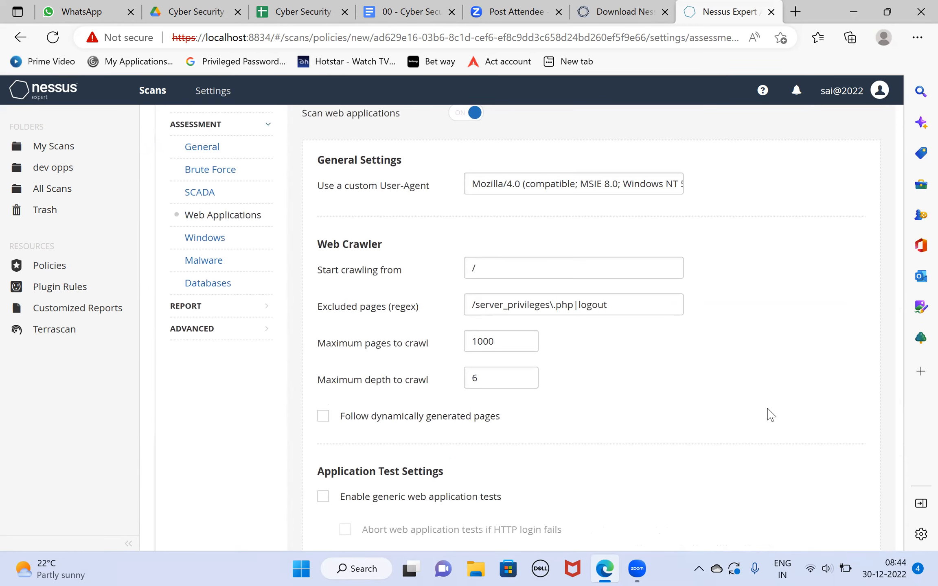
- View the Windows assessment settings, and enable scanning for malware in the policy's Malware settings
{"action": "left_click", "coordinate": [184, 240]}
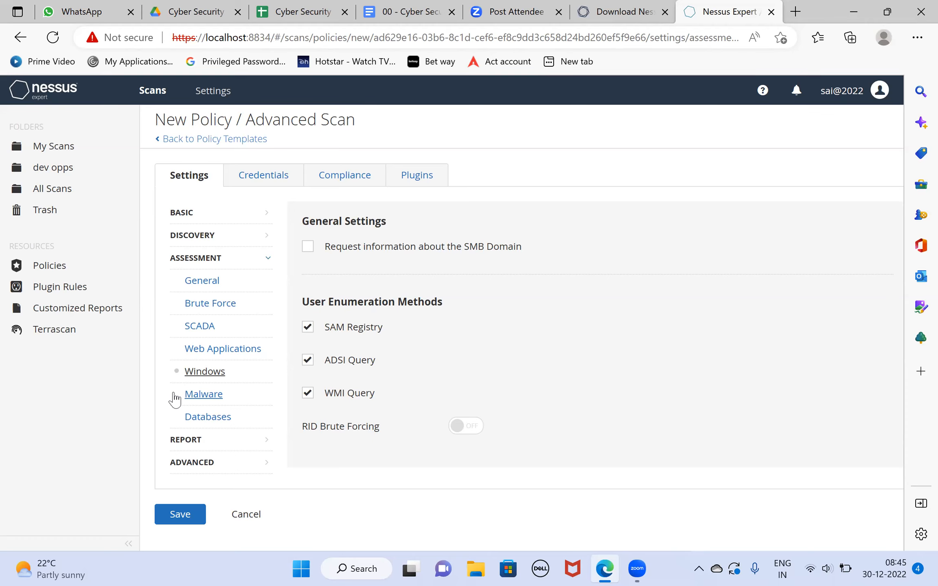
{"action": "left_click", "coordinate": [176, 398]}
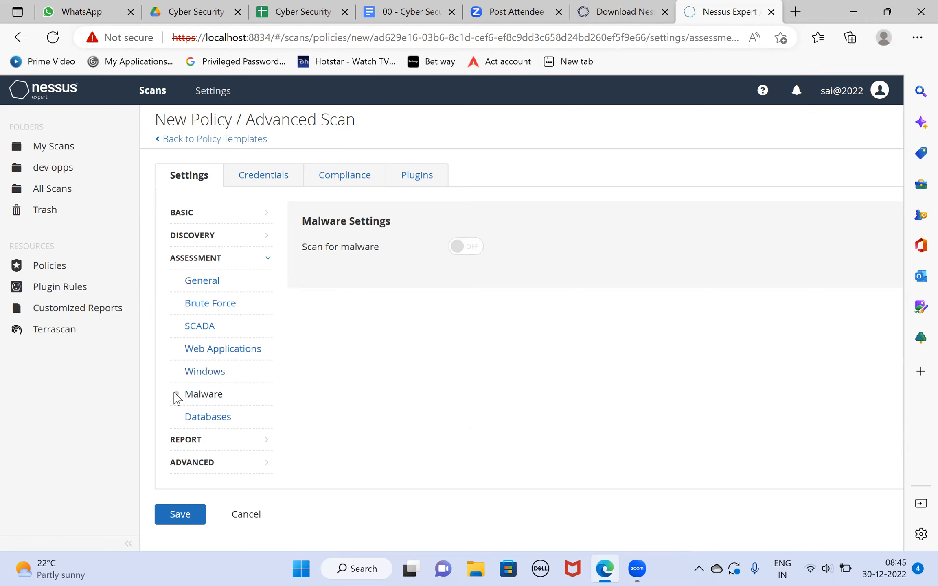
{"action": "left_click", "coordinate": [473, 247]}
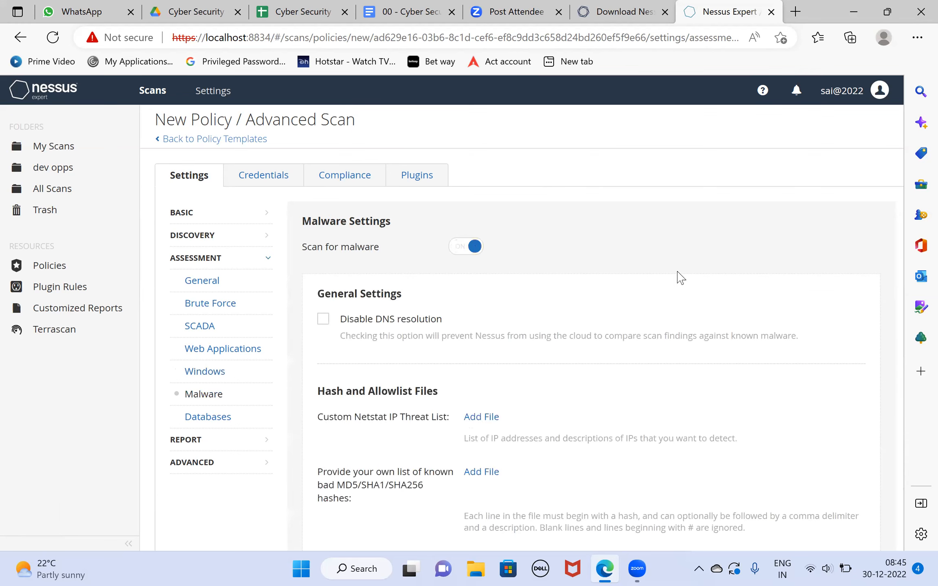
{"action": "scroll", "coordinate": [682, 278], "scroll_direction": "down", "scroll_amount": 3}
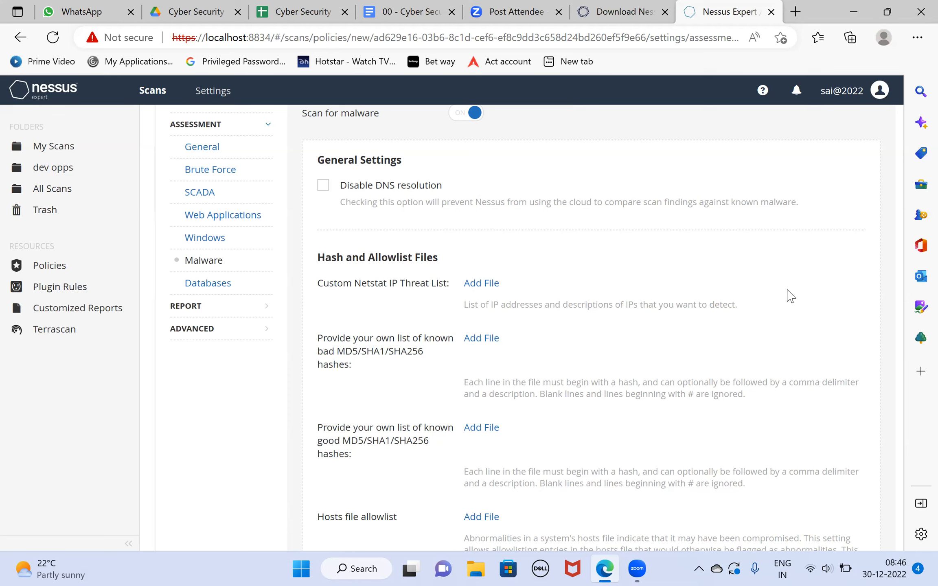
{"action": "scroll", "coordinate": [790, 295], "scroll_direction": "down", "scroll_amount": 2}
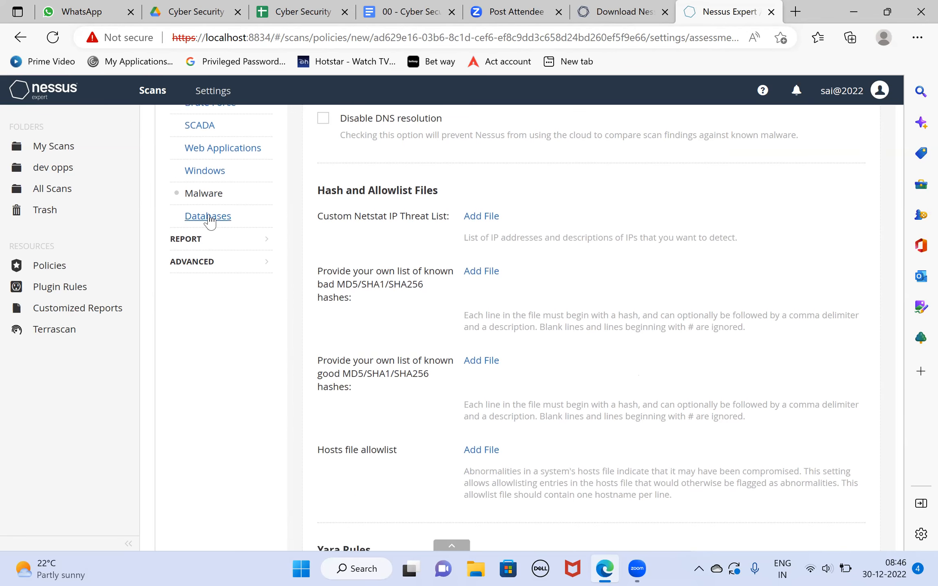
- Examine the policy's Databases assessment settings and its report processing and output options
{"action": "left_click", "coordinate": [211, 218]}
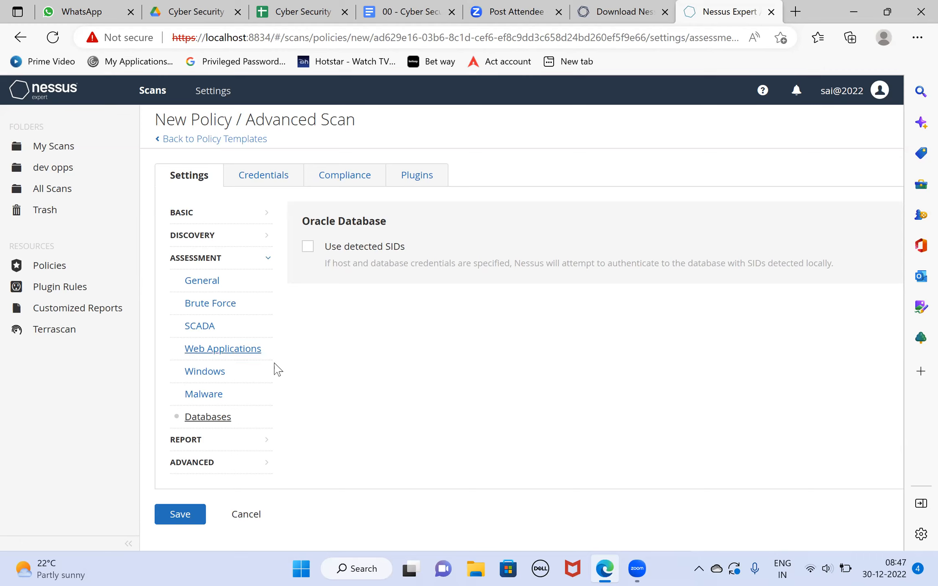
{"action": "left_click", "coordinate": [263, 440]}
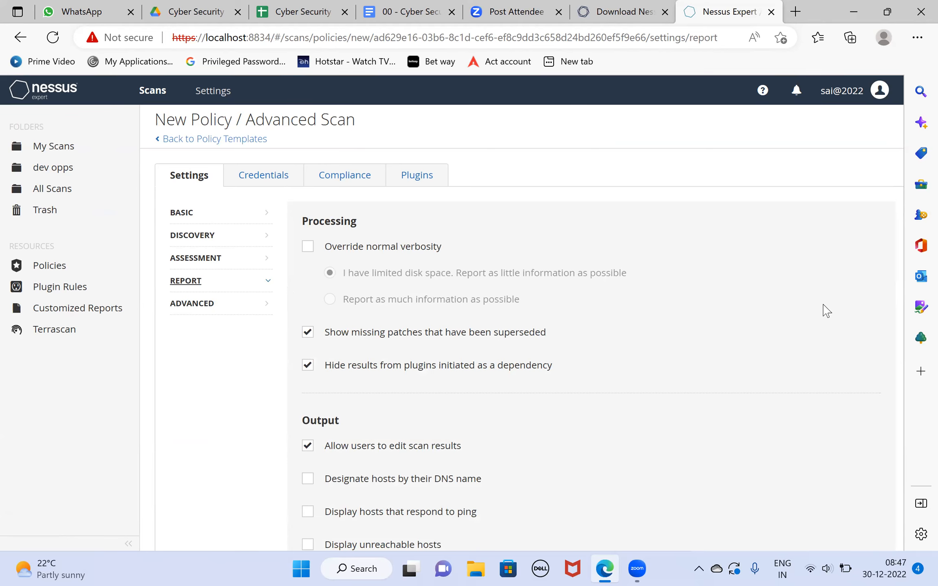
{"action": "scroll", "coordinate": [825, 310], "scroll_direction": "down", "scroll_amount": 3}
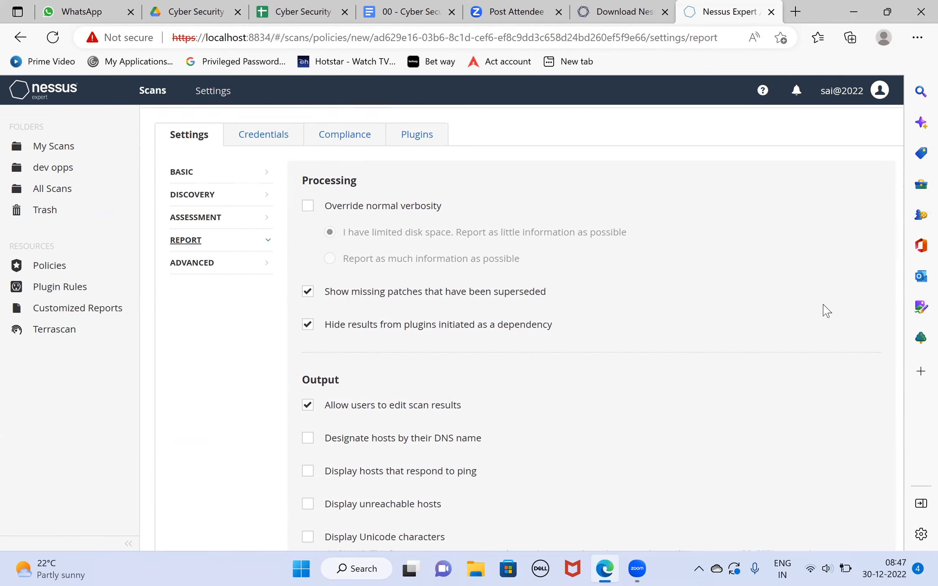
{"action": "scroll", "coordinate": [826, 310], "scroll_direction": "up", "scroll_amount": 2}
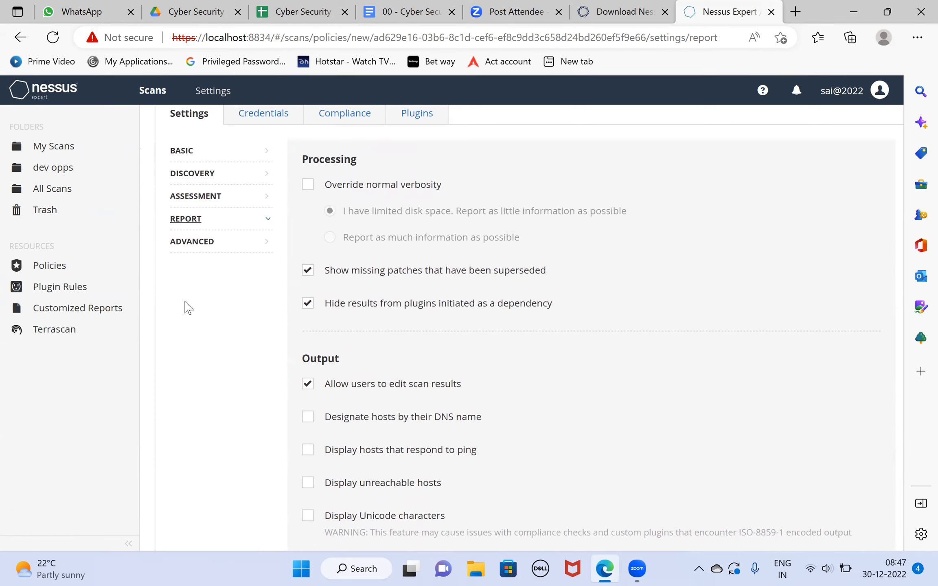
- In the advanced debug settings, enable always reporting SSH commands and plugin debugging, and set the debug log level to Level 3: Full Debugging
{"action": "left_click", "coordinate": [206, 252]}
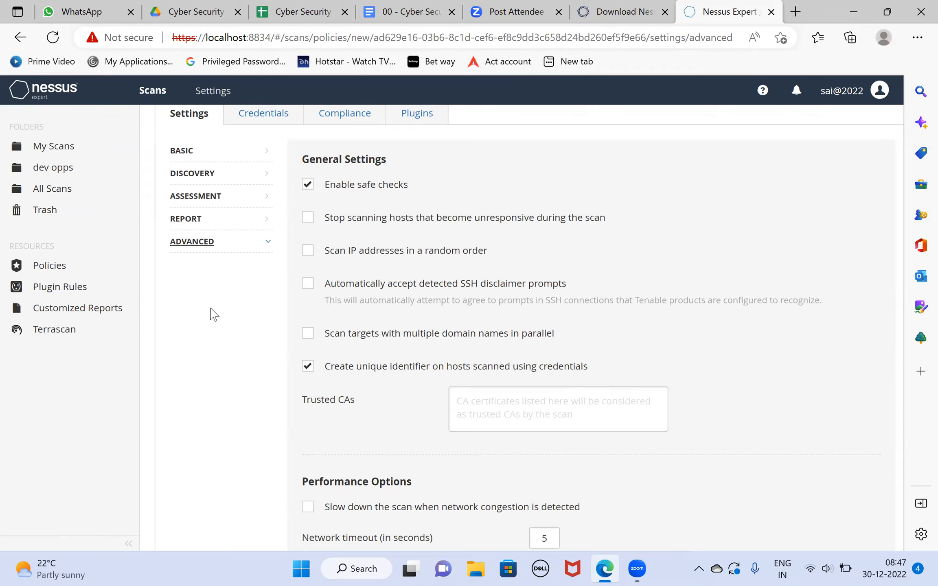
{"action": "scroll", "coordinate": [212, 314], "scroll_direction": "down", "scroll_amount": 5}
{"action": "scroll", "coordinate": [212, 315], "scroll_direction": "down", "scroll_amount": 5}
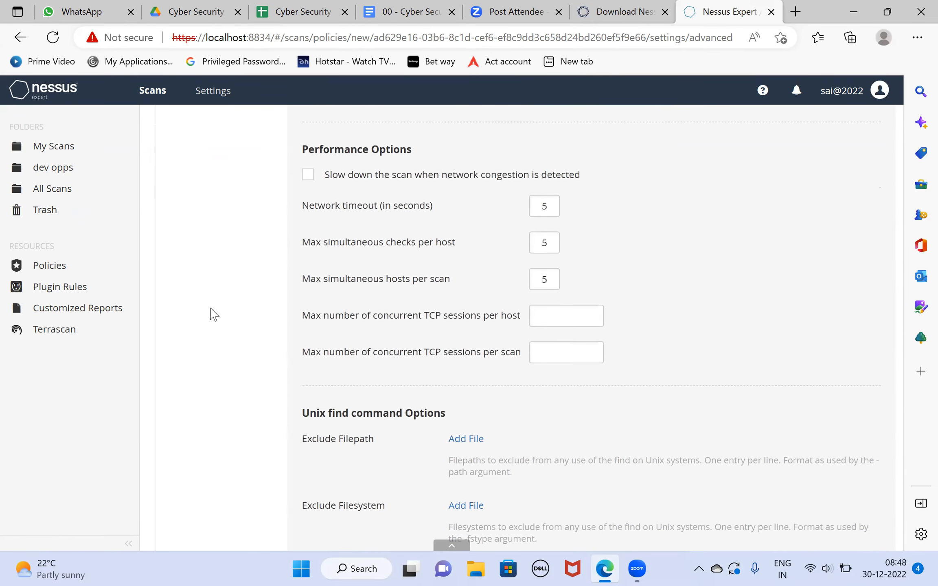
{"action": "scroll", "coordinate": [213, 314], "scroll_direction": "down", "scroll_amount": 5}
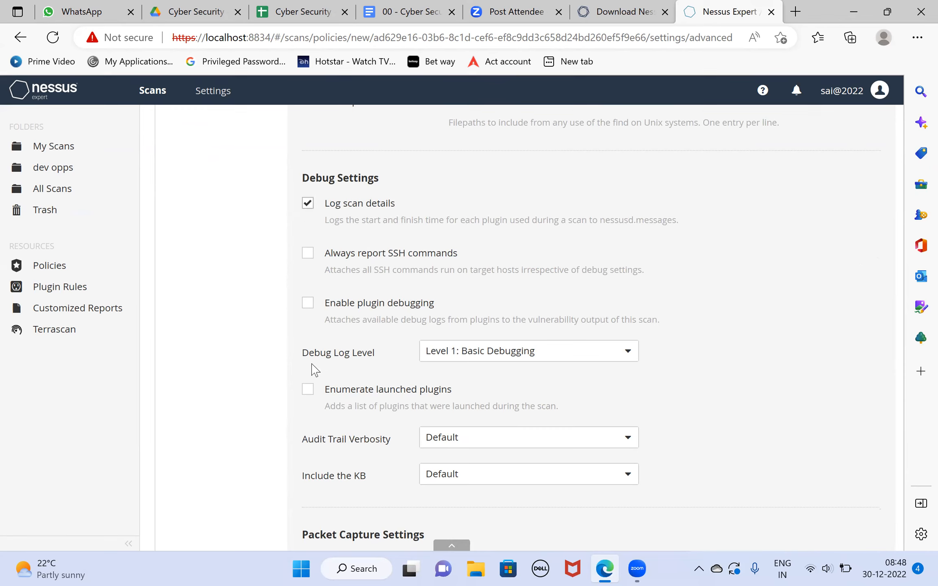
{"action": "left_click", "coordinate": [581, 366]}
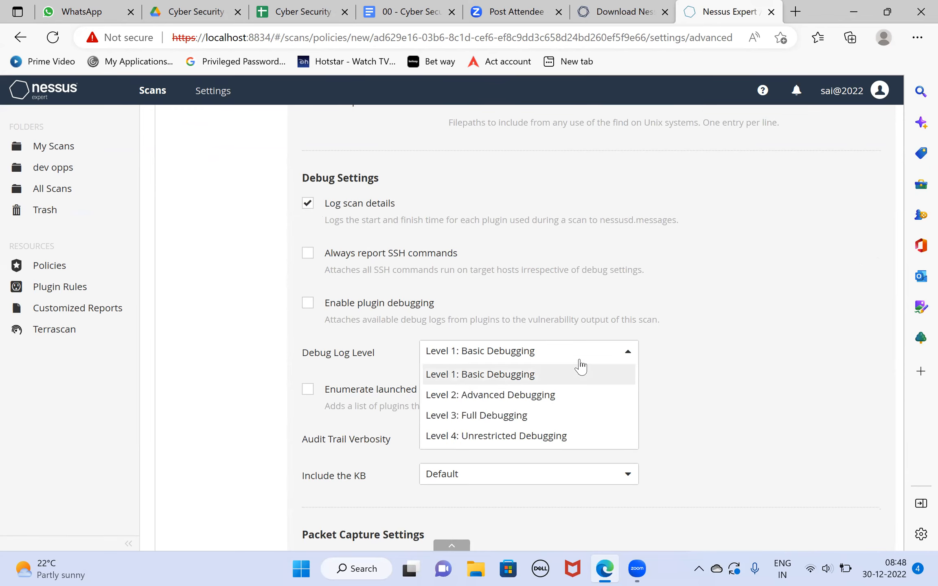
{"action": "left_click", "coordinate": [308, 254]}
{"action": "left_click", "coordinate": [307, 309]}
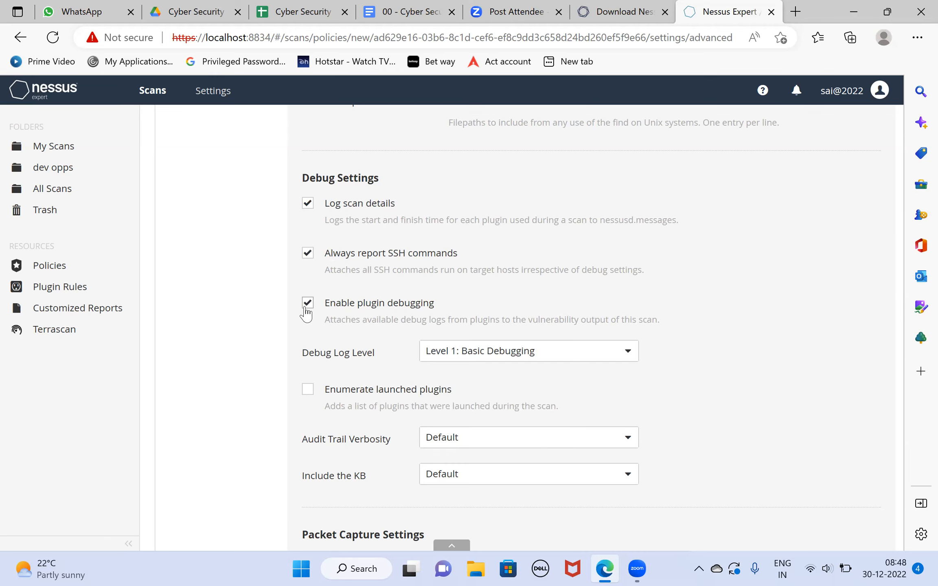
{"action": "left_click", "coordinate": [633, 359]}
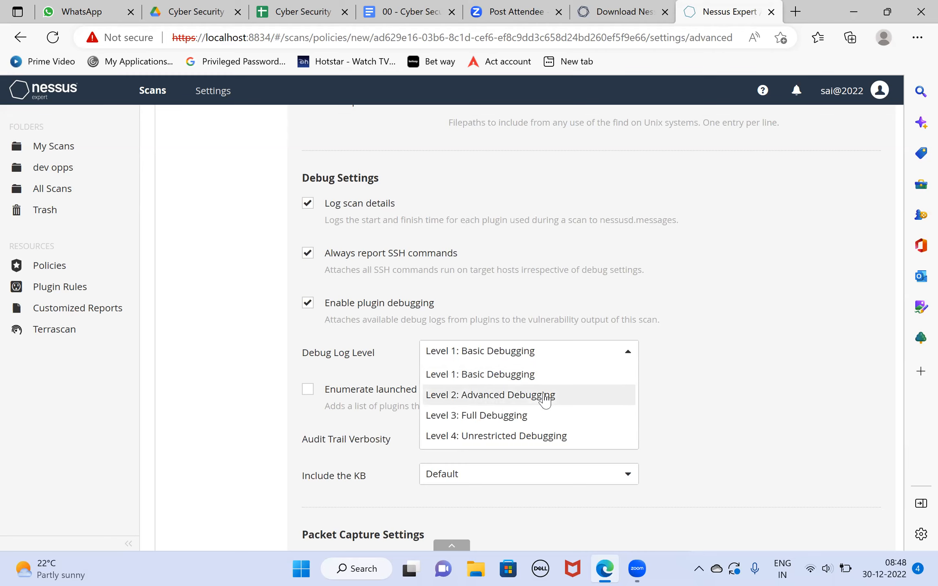
{"action": "left_click", "coordinate": [519, 418]}
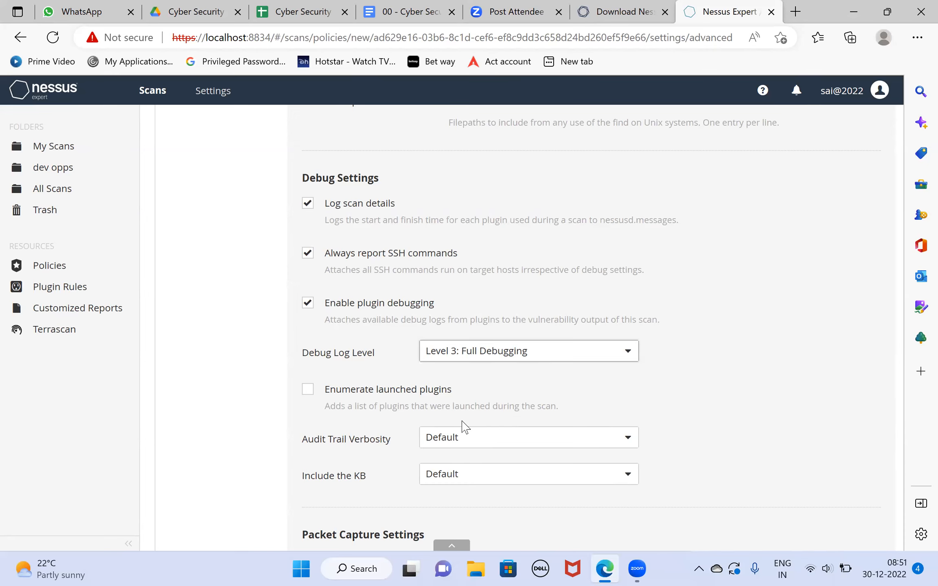
{"action": "scroll", "coordinate": [464, 426], "scroll_direction": "down", "scroll_amount": 3}
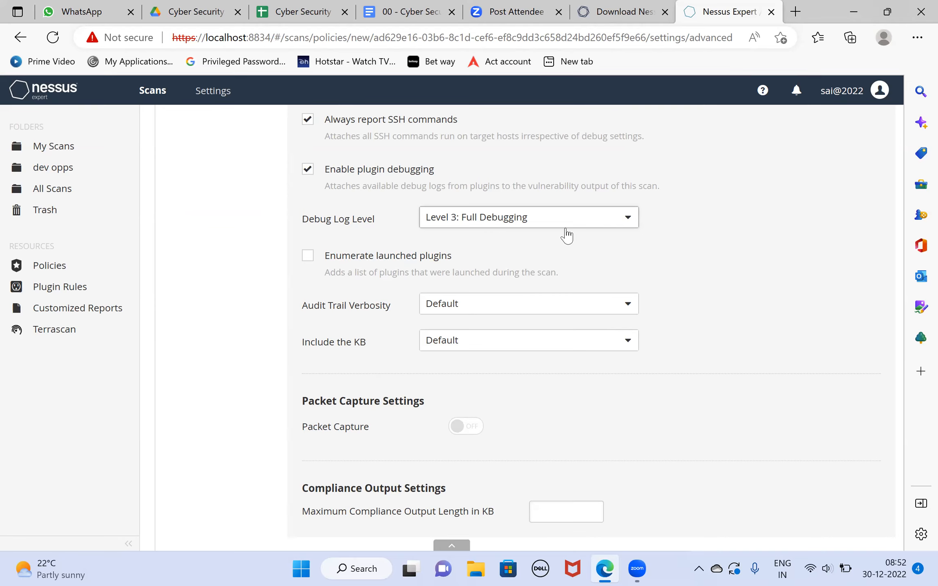
{"action": "scroll", "coordinate": [567, 235], "scroll_direction": "up", "scroll_amount": 10}
{"action": "scroll", "coordinate": [568, 255], "scroll_direction": "up", "scroll_amount": 5}
{"action": "scroll", "coordinate": [568, 254], "scroll_direction": "up", "scroll_amount": 2}
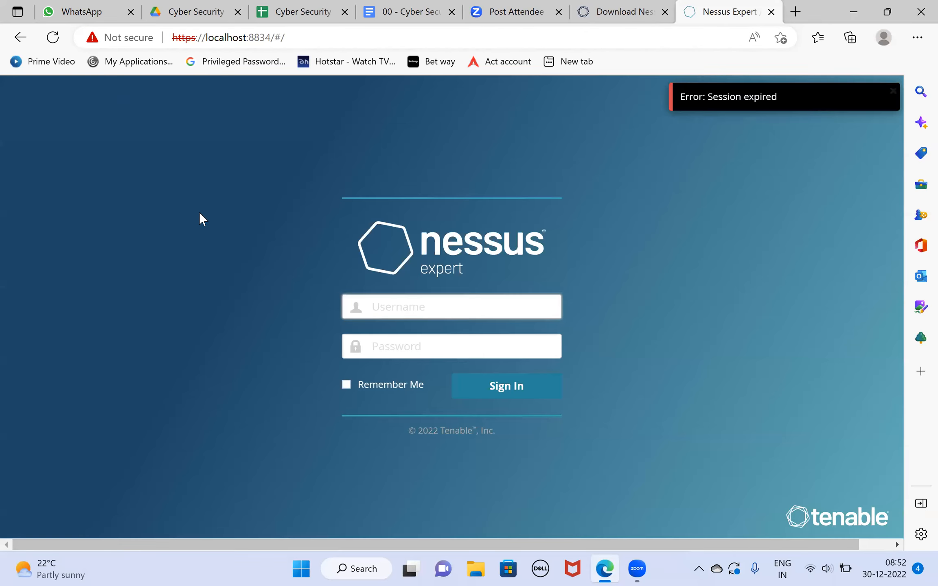
- Sign back in with the account username and password, and open the Policies page
{"action": "type", "text": "sai@2022"}
{"action": "key", "text": "Tab"}
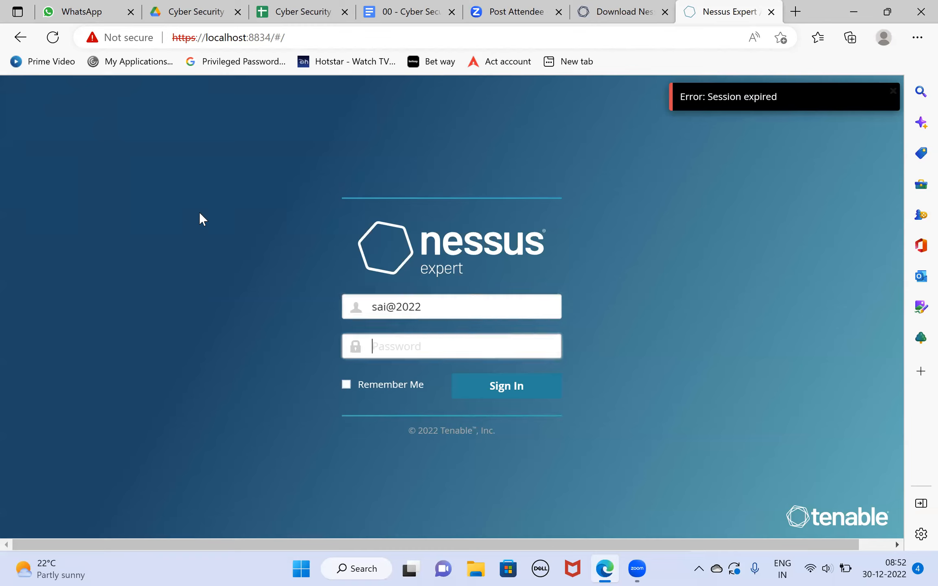
{"action": "type", "text": "••••••••••••"}
{"action": "left_click", "coordinate": [522, 395]}
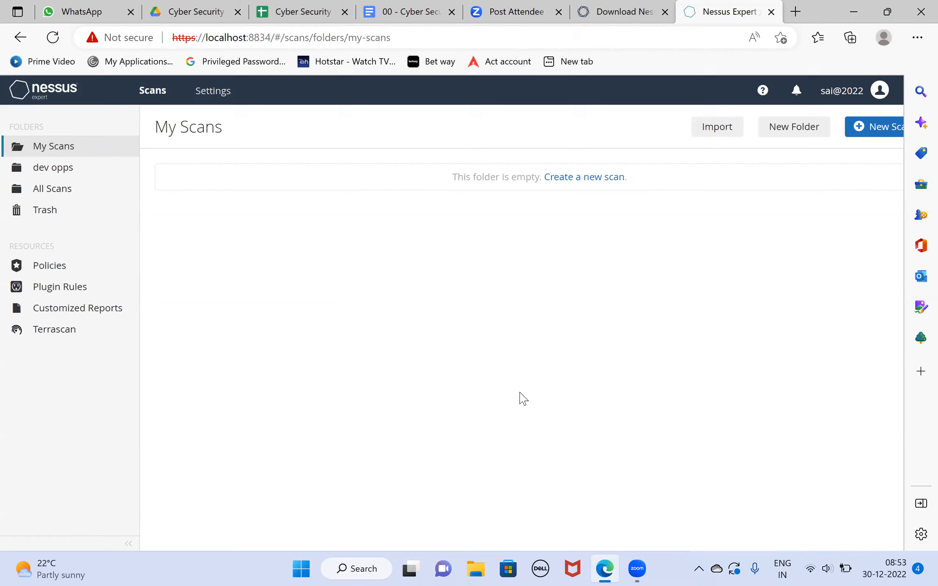
{"action": "left_click", "coordinate": [65, 269]}
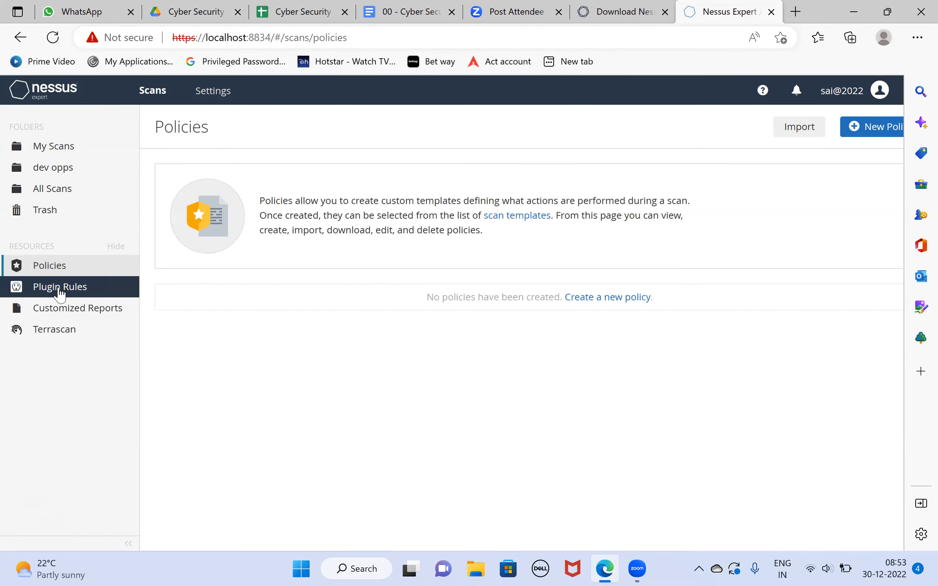
- Glance at the plugin rules, and start a new policy from the Advanced Scan template with the name dev opps
{"action": "left_click", "coordinate": [60, 290]}
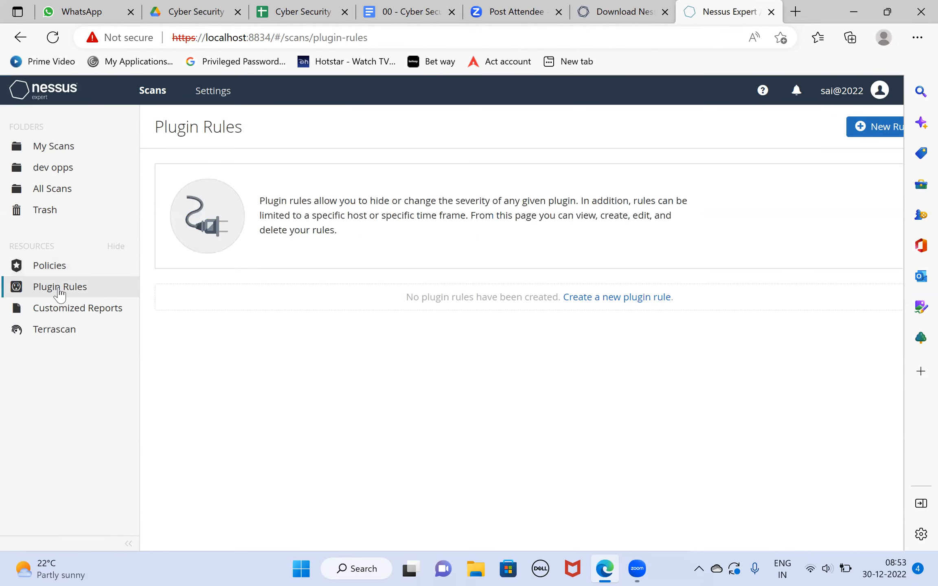
{"action": "left_click", "coordinate": [50, 267]}
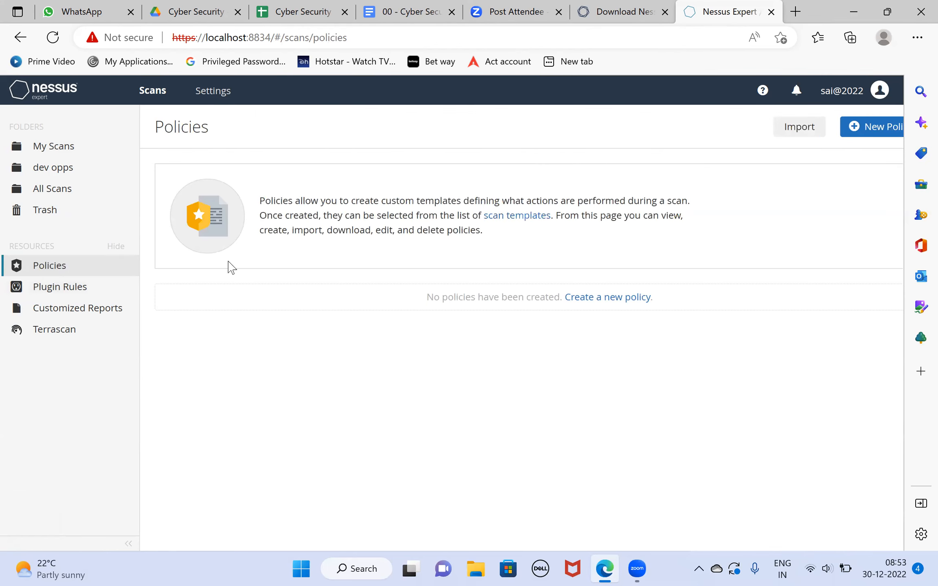
{"action": "left_click", "coordinate": [868, 130]}
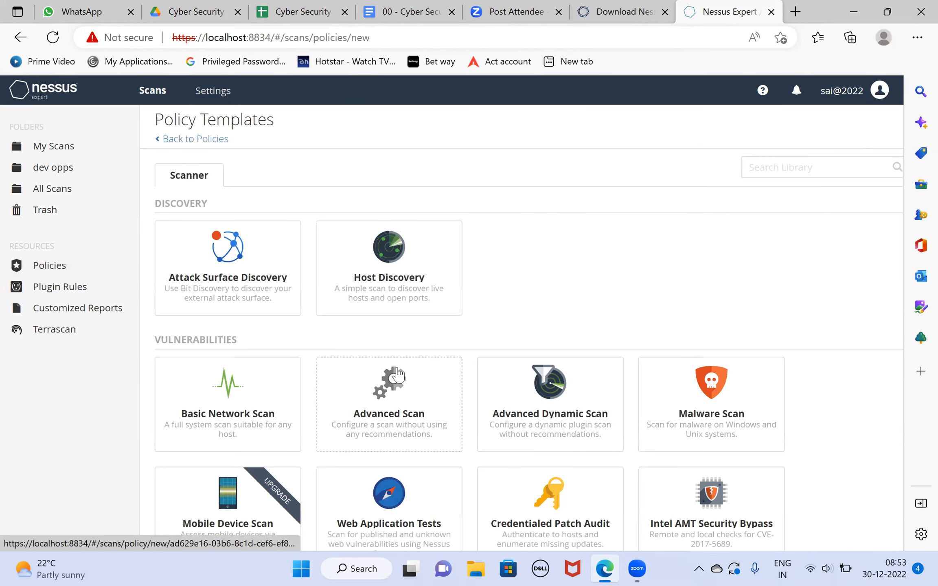
{"action": "left_click", "coordinate": [397, 374]}
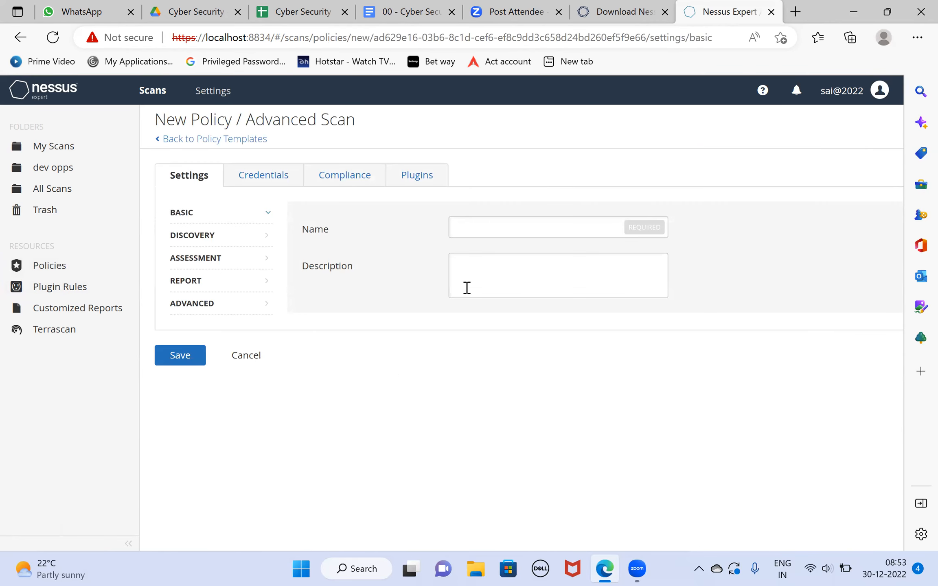
{"action": "left_click", "coordinate": [483, 232]}
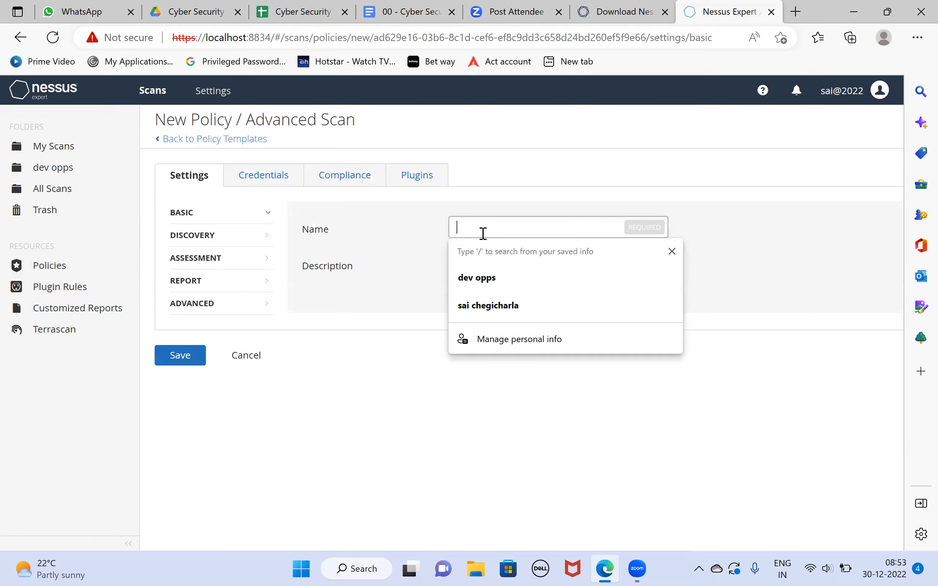
{"action": "left_click", "coordinate": [487, 274]}
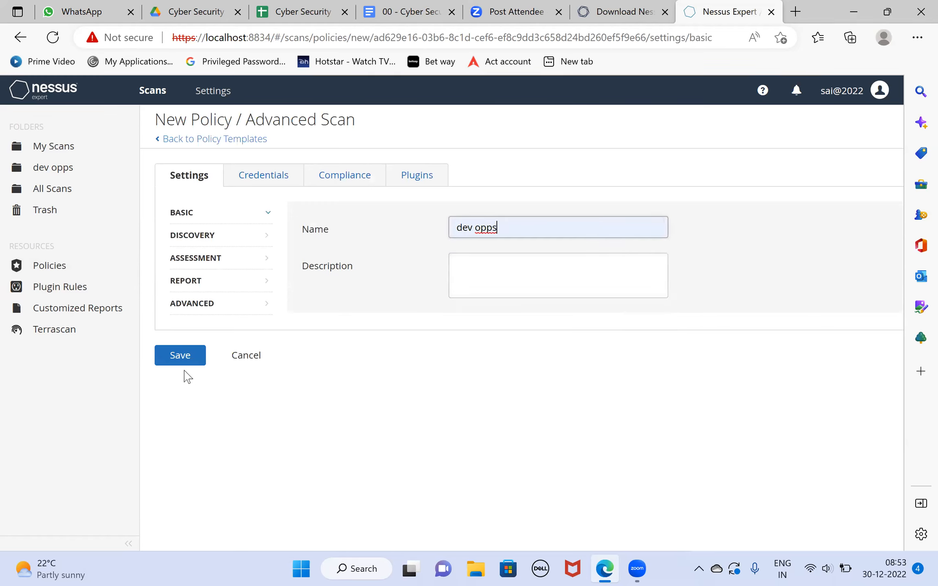
- Review the policy's credential categories and the SNMPv3 host credential's settings, and remove the SNMPv3 entry
{"action": "left_click", "coordinate": [249, 176]}
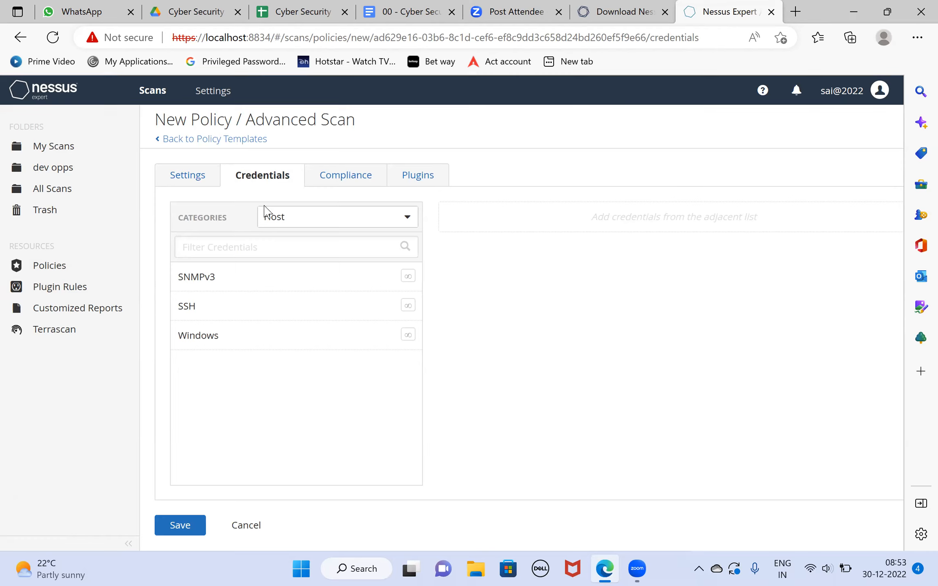
{"action": "left_click", "coordinate": [289, 220]}
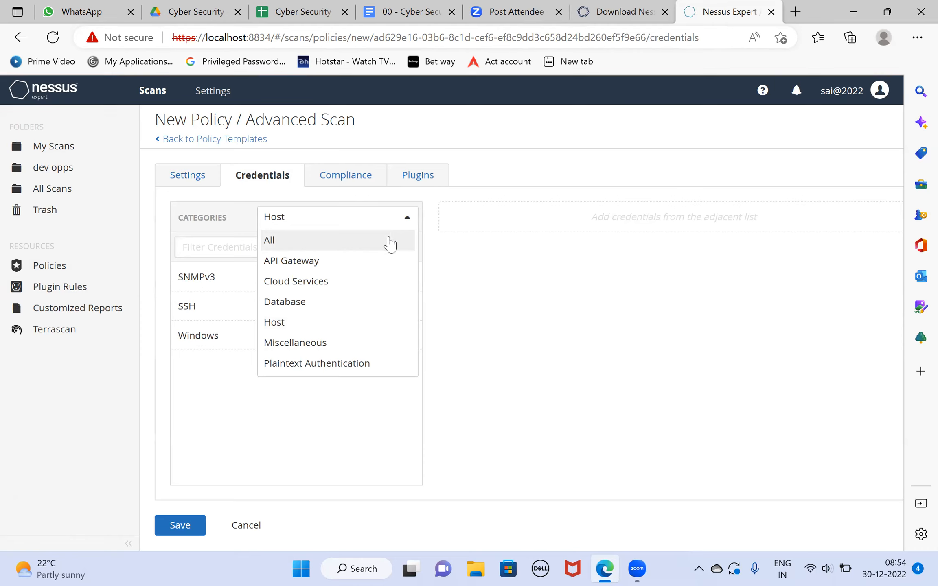
{"action": "left_click", "coordinate": [499, 296]}
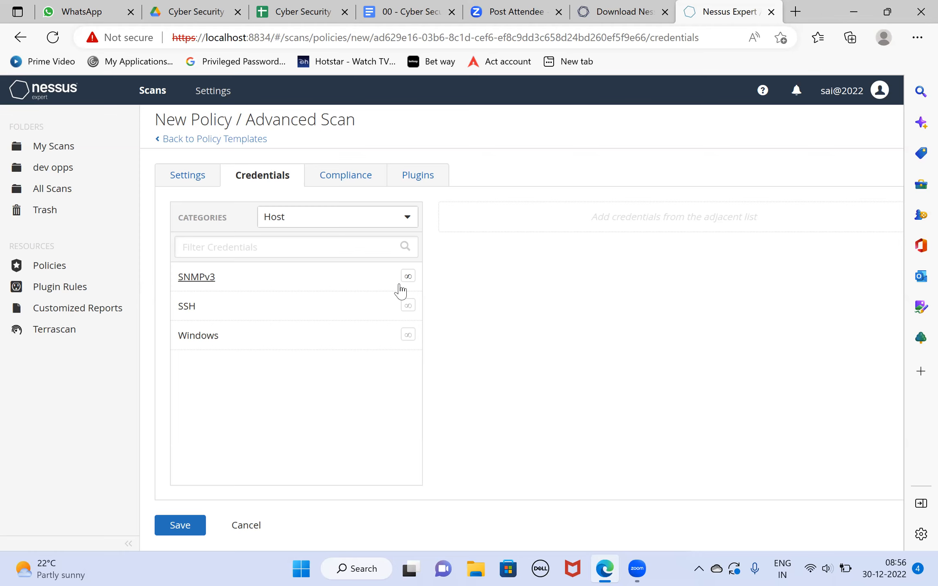
{"action": "left_click", "coordinate": [199, 278]}
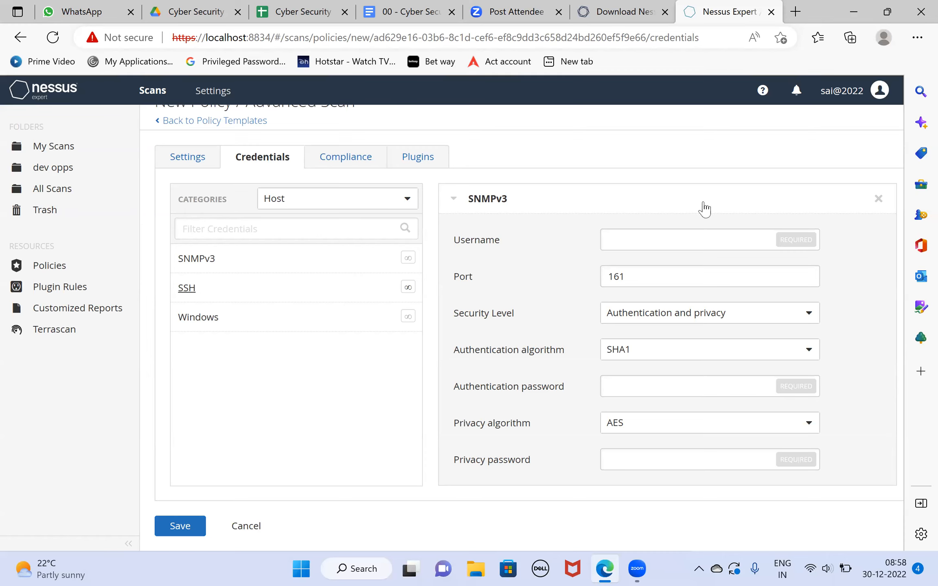
{"action": "left_click", "coordinate": [878, 199]}
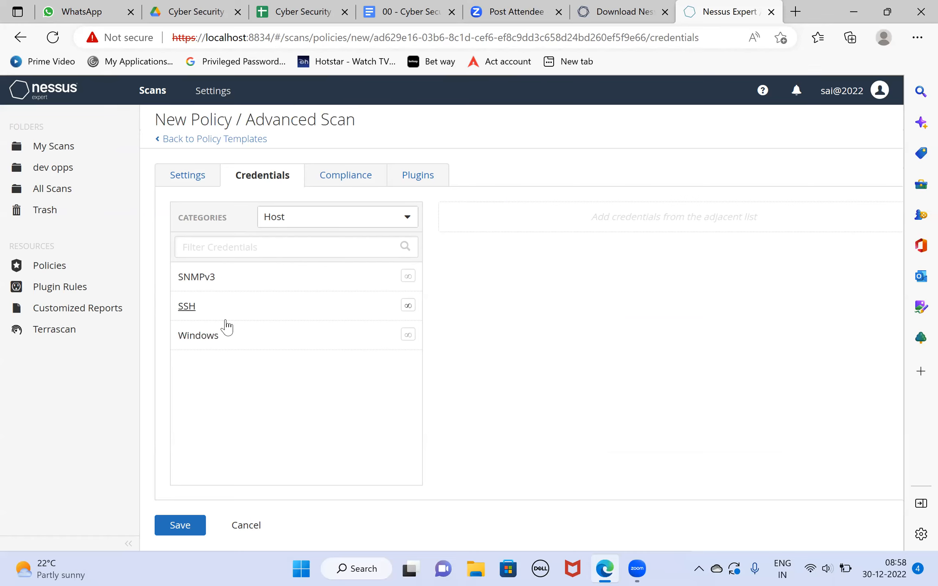
- Add an SSH host credential, set its authentication method to password, and review its global credential settings
{"action": "left_click", "coordinate": [188, 307]}
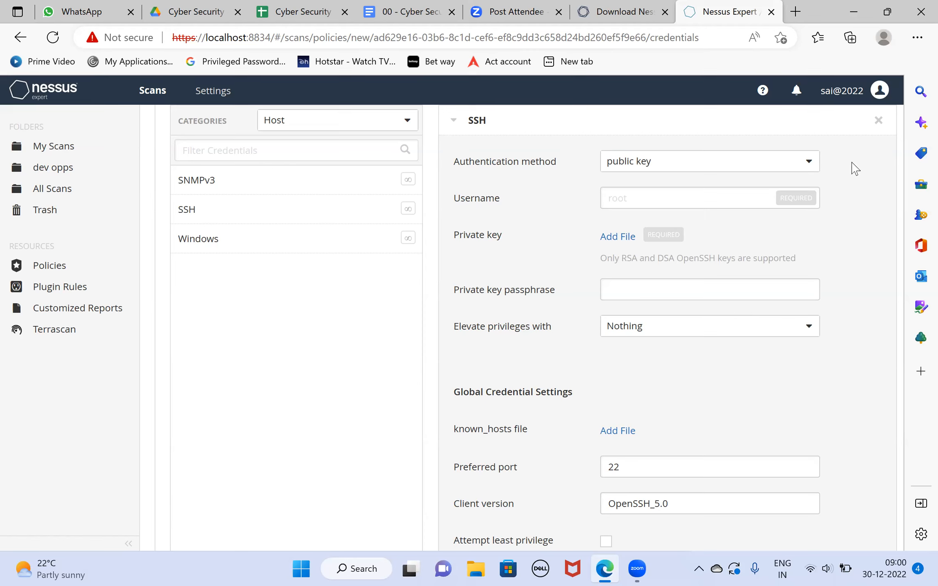
{"action": "left_click", "coordinate": [807, 165]}
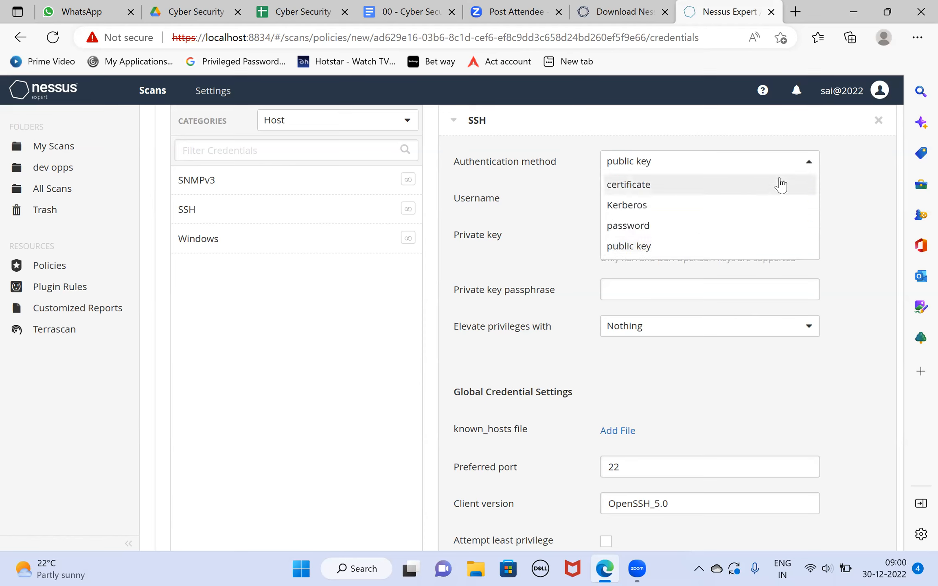
{"action": "left_click", "coordinate": [654, 226]}
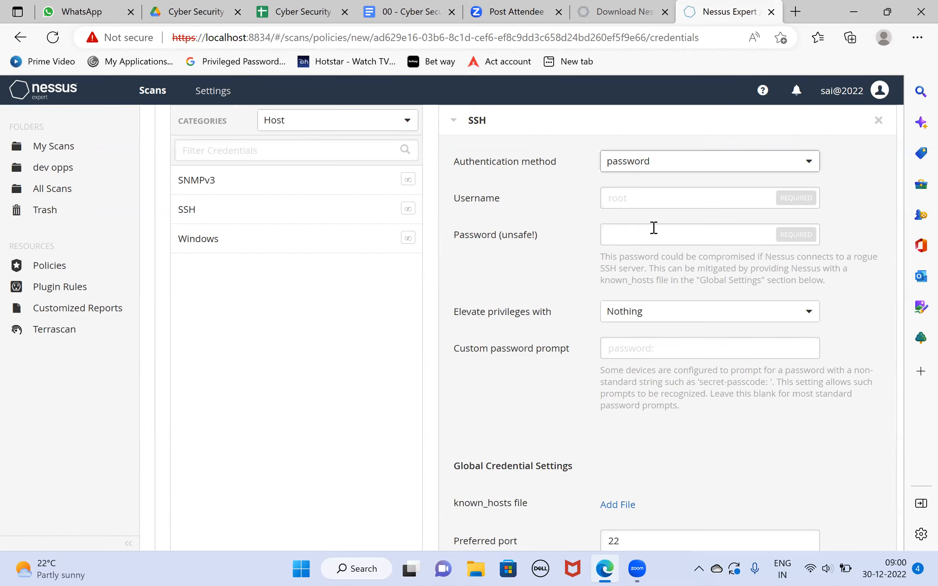
{"action": "scroll", "coordinate": [654, 227], "scroll_direction": "down", "scroll_amount": 5}
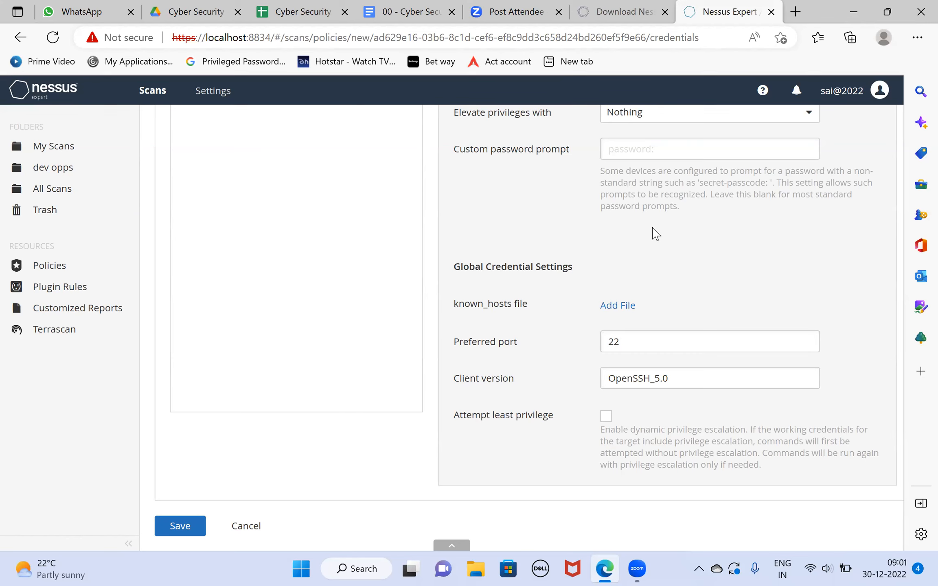
{"action": "scroll", "coordinate": [656, 234], "scroll_direction": "up", "scroll_amount": 5}
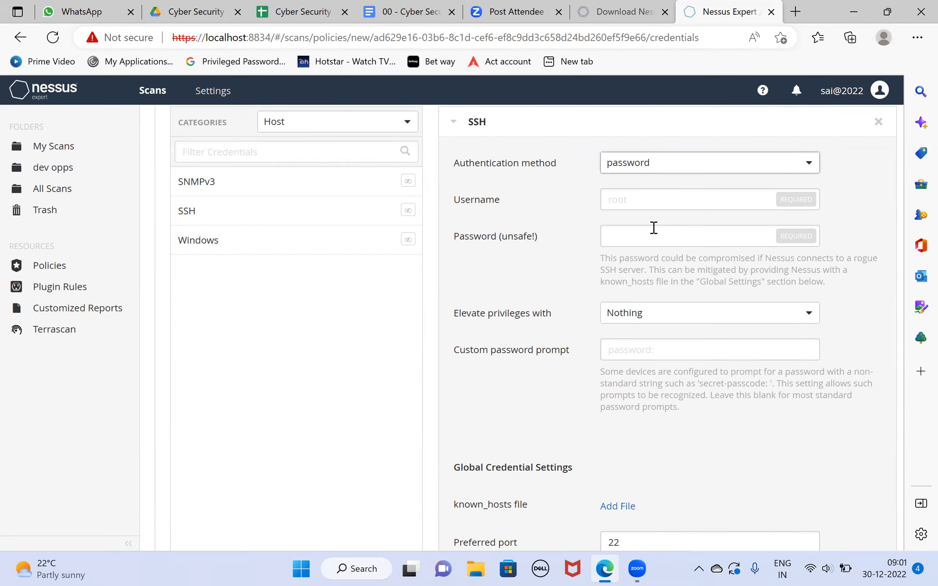
- Add a Windows host credential to view its authentication options, and remove both the Windows and SSH credentials
{"action": "left_click", "coordinate": [200, 243]}
{"action": "scroll", "coordinate": [202, 245], "scroll_direction": "down", "scroll_amount": 1}
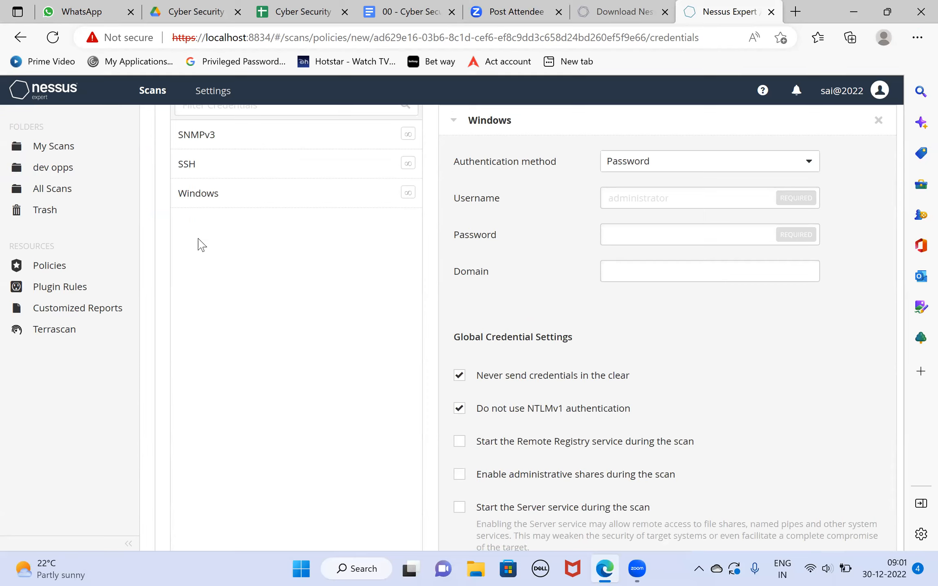
{"action": "left_click", "coordinate": [811, 170]}
{"action": "left_click", "coordinate": [845, 186]}
{"action": "left_click", "coordinate": [878, 120]}
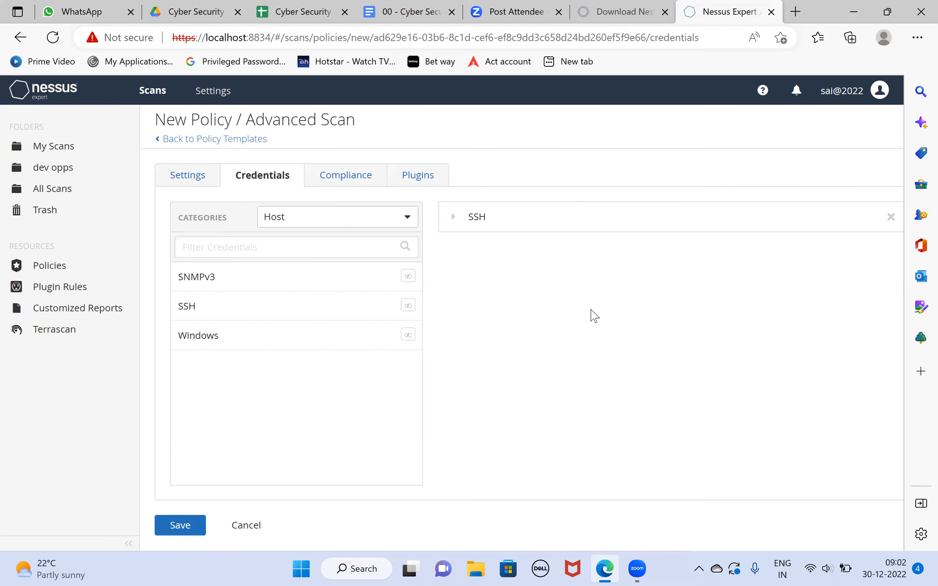
{"action": "left_click", "coordinate": [890, 216]}
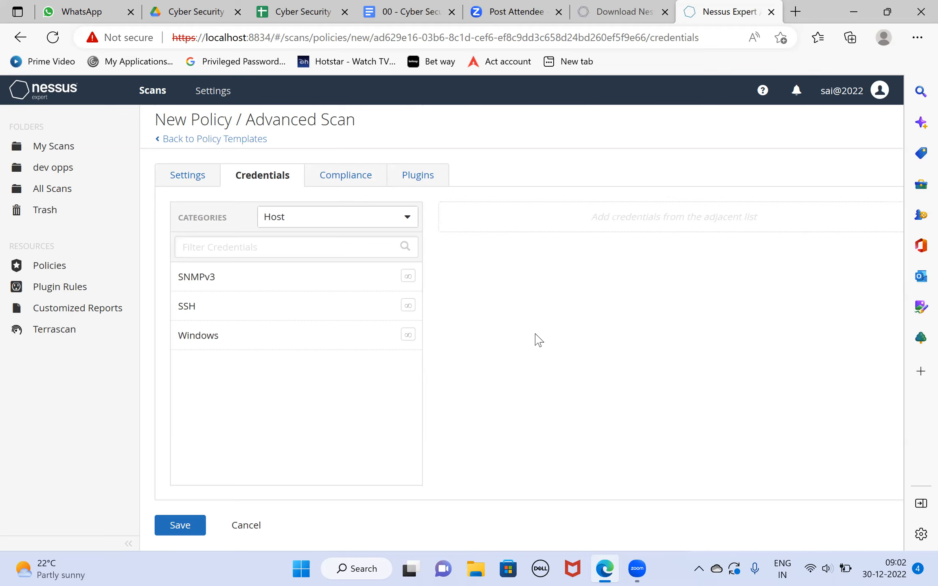
- Open the policy's list of compliance checks
{"action": "left_click", "coordinate": [348, 180]}
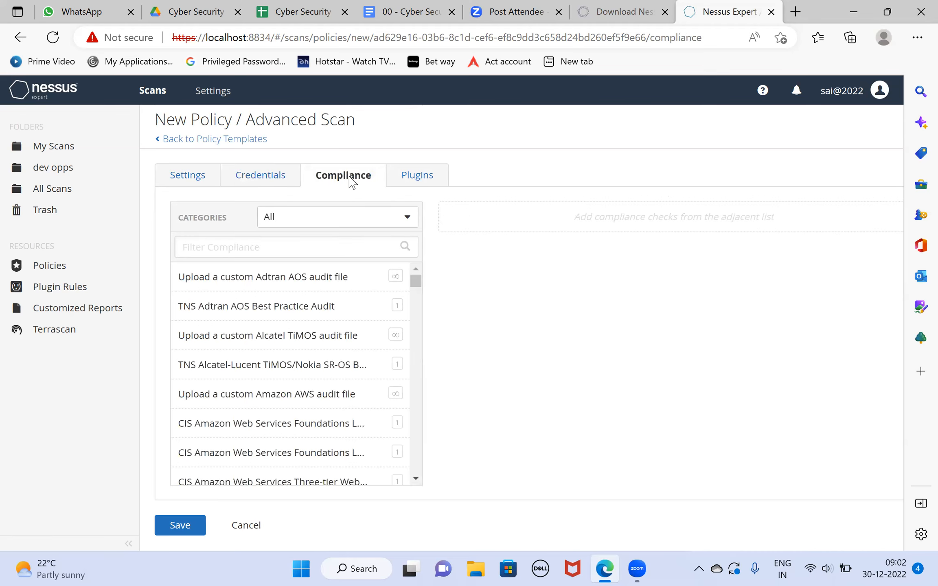
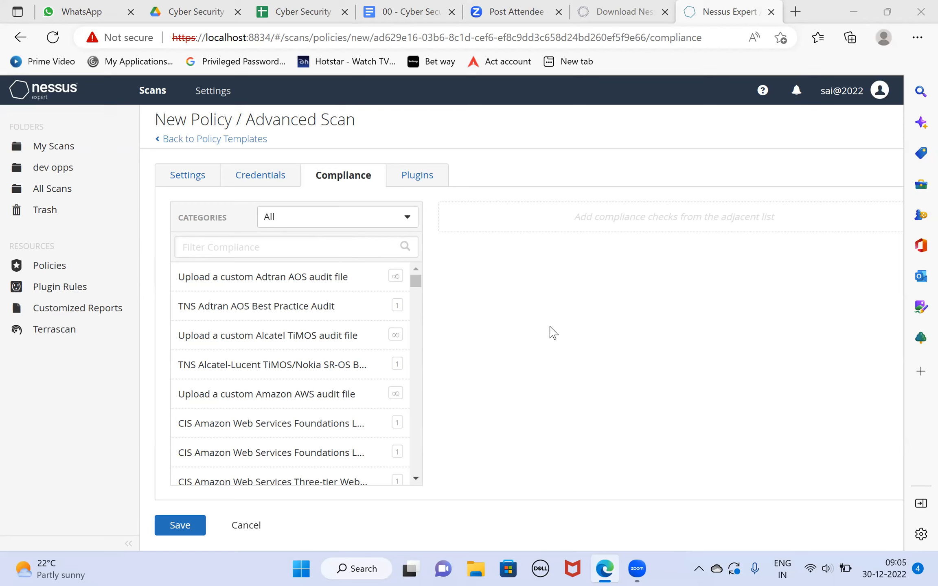
- Browse the full list of compliance checks and filter it by "red"
{"action": "scroll", "coordinate": [347, 403], "scroll_direction": "down", "scroll_amount": 2}
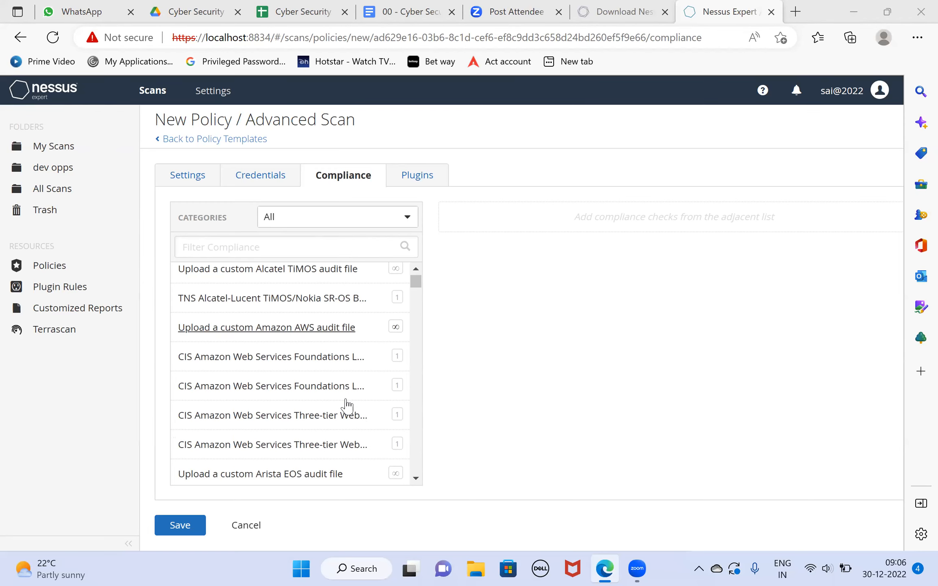
{"action": "scroll", "coordinate": [347, 404], "scroll_direction": "down", "scroll_amount": 3}
{"action": "scroll", "coordinate": [346, 405], "scroll_direction": "down", "scroll_amount": 12}
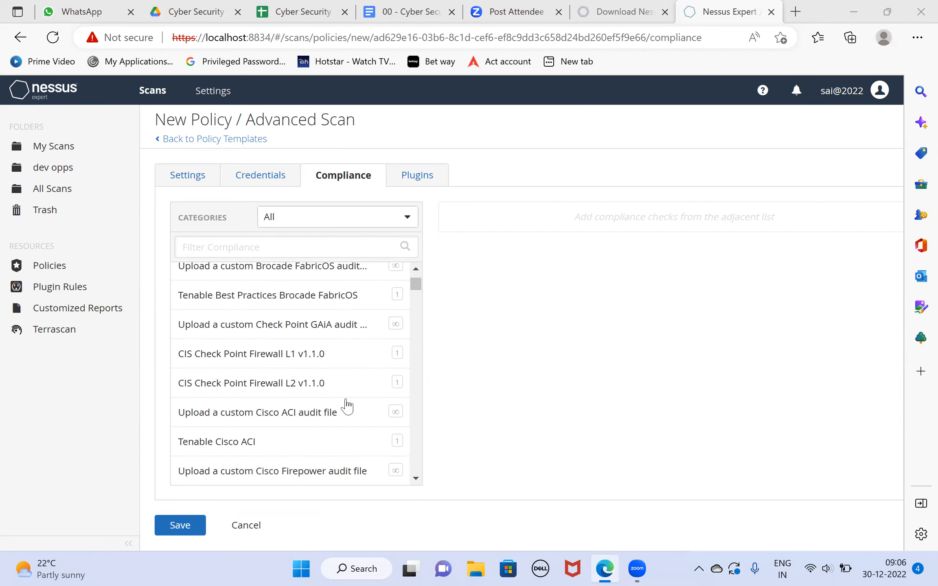
{"action": "scroll", "coordinate": [347, 405], "scroll_direction": "down", "scroll_amount": 12}
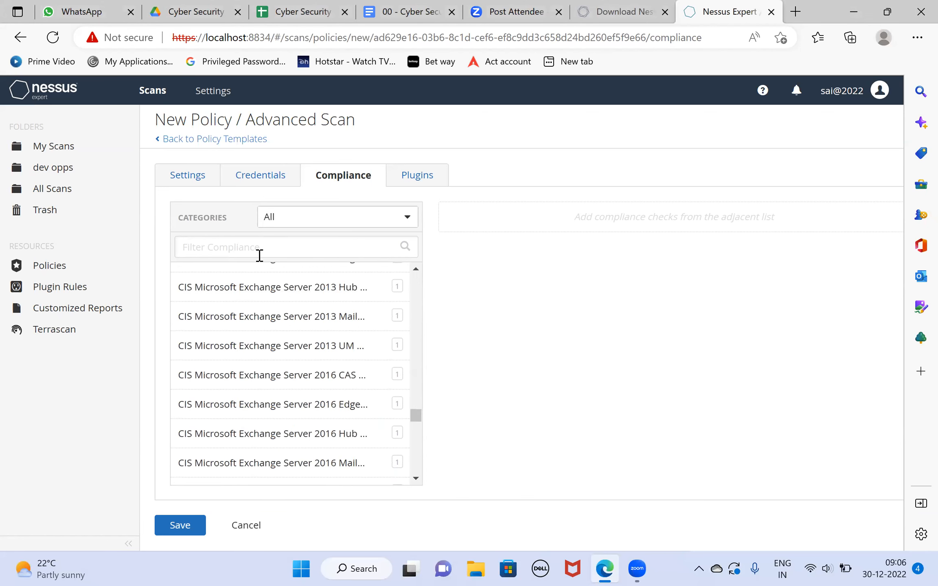
{"action": "type", "text": "ed"}
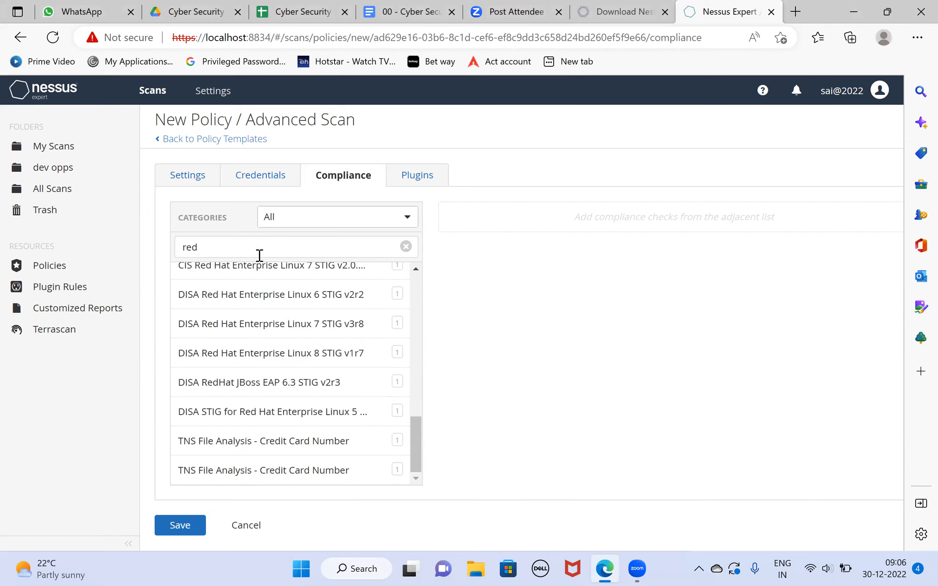
- Look through the filtered Red Hat compliance checks, including the CIS Server, Workstation and Enterprise Linux benchmarks
{"action": "scroll", "coordinate": [278, 328], "scroll_direction": "up", "scroll_amount": 3}
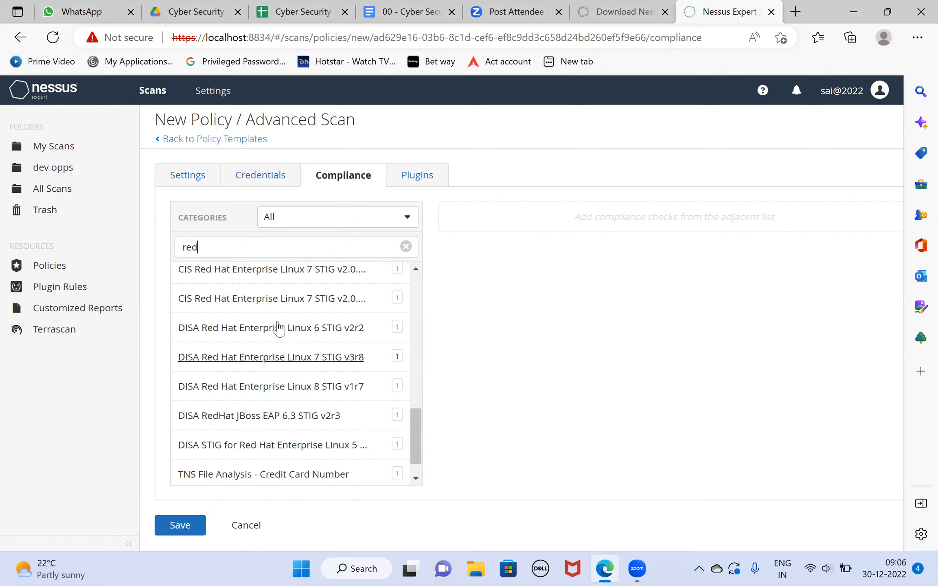
{"action": "scroll", "coordinate": [279, 328], "scroll_direction": "up", "scroll_amount": 5}
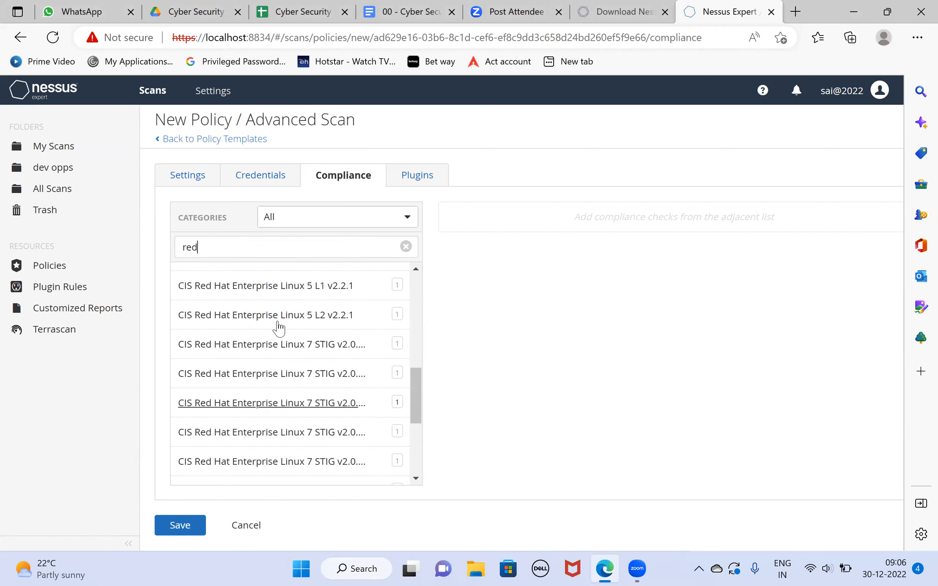
{"action": "scroll", "coordinate": [278, 328], "scroll_direction": "up", "scroll_amount": 6}
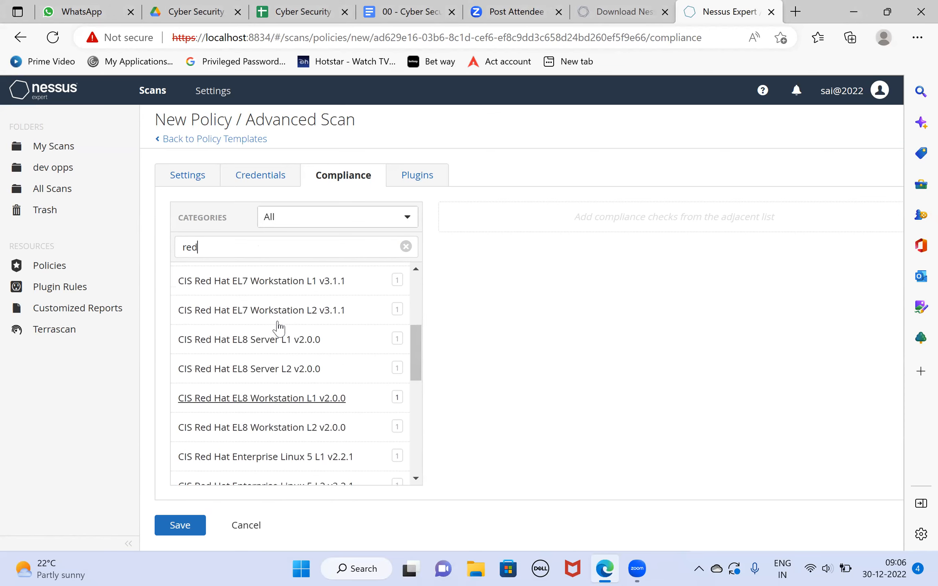
{"action": "scroll", "coordinate": [278, 327], "scroll_direction": "up", "scroll_amount": 3}
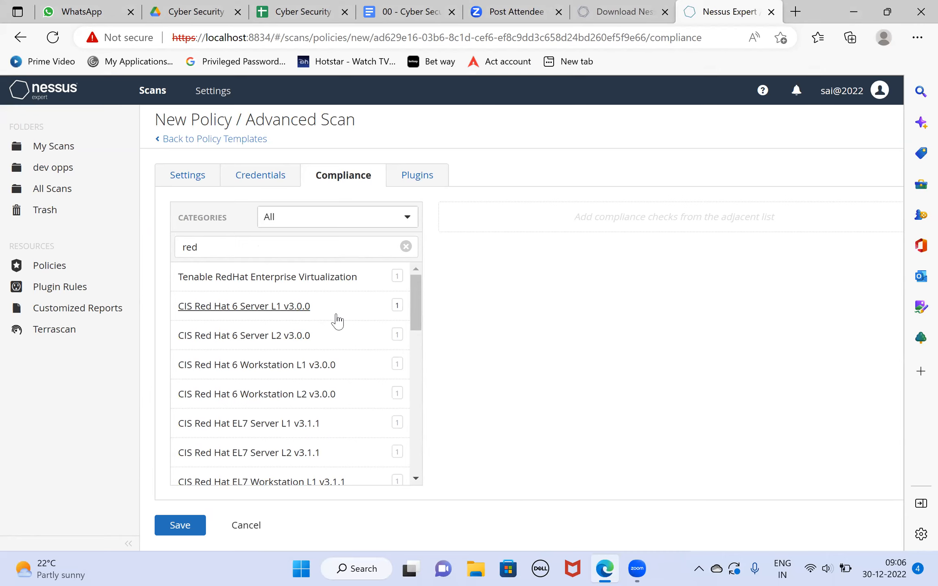
{"action": "scroll", "coordinate": [337, 322], "scroll_direction": "down", "scroll_amount": 1}
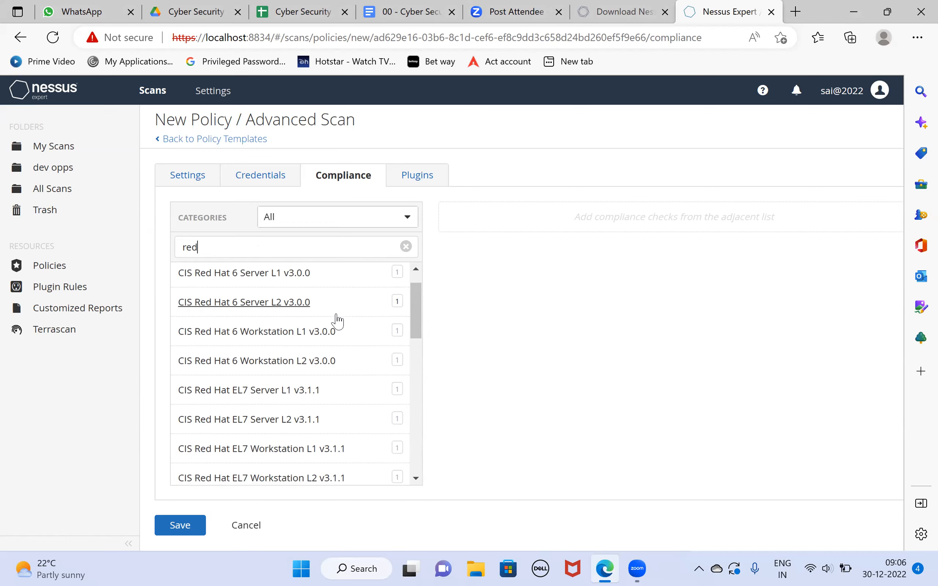
{"action": "scroll", "coordinate": [338, 322], "scroll_direction": "down", "scroll_amount": 1}
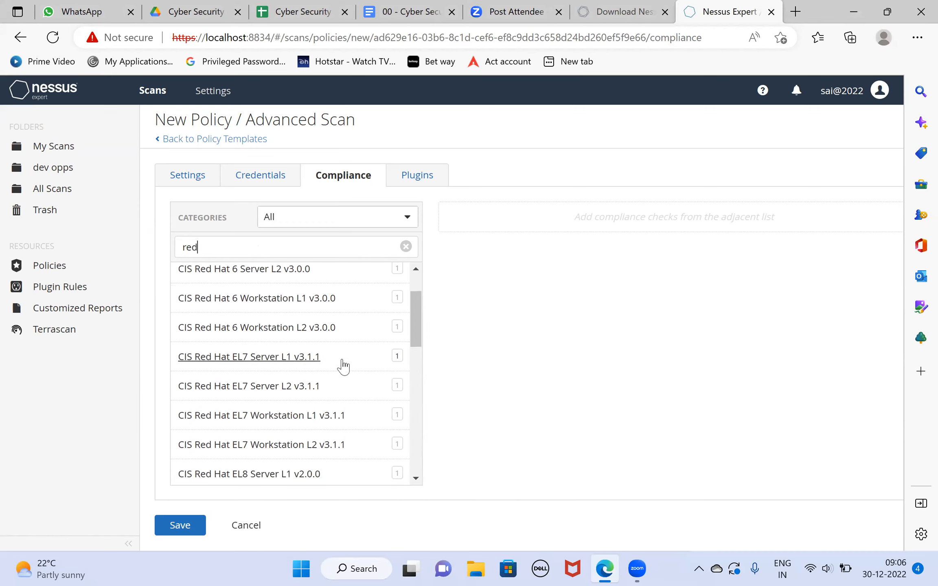
{"action": "scroll", "coordinate": [338, 366], "scroll_direction": "down", "scroll_amount": 1}
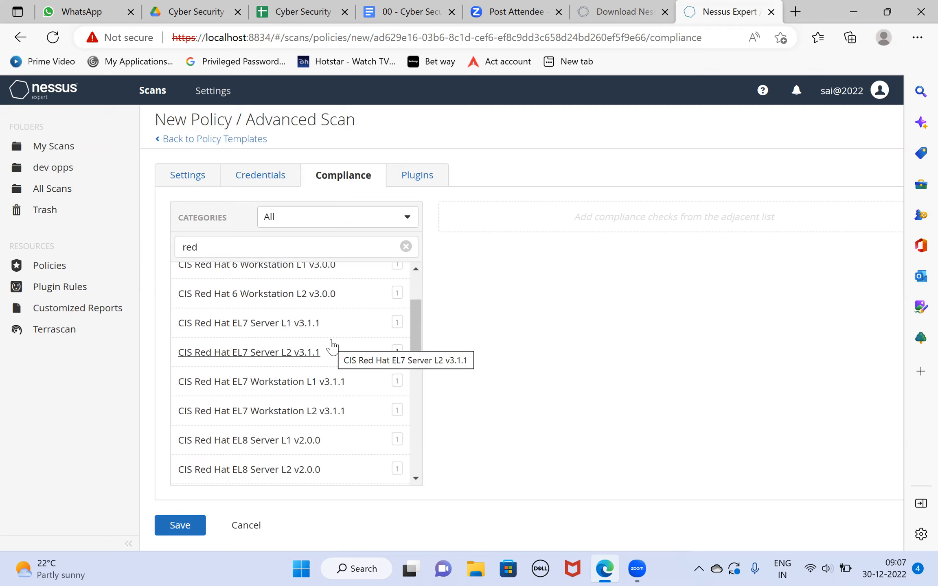
{"action": "scroll", "coordinate": [331, 345], "scroll_direction": "down", "scroll_amount": 3}
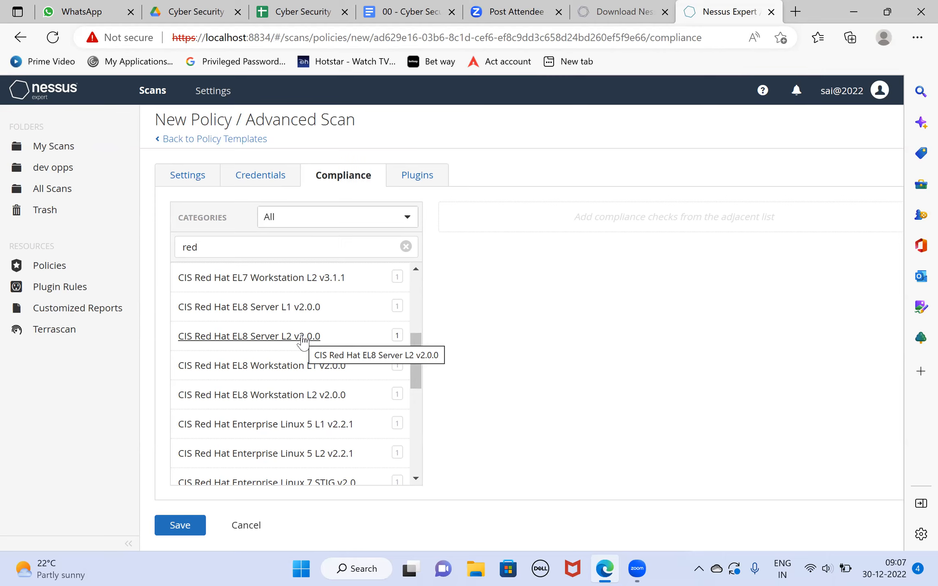
- Add the CIS Red Hat EL8 Server L1 v2.0.0 compliance check to the policy and review its audit settings
{"action": "left_click", "coordinate": [289, 313]}
{"action": "scroll", "coordinate": [288, 314], "scroll_direction": "down", "scroll_amount": 2}
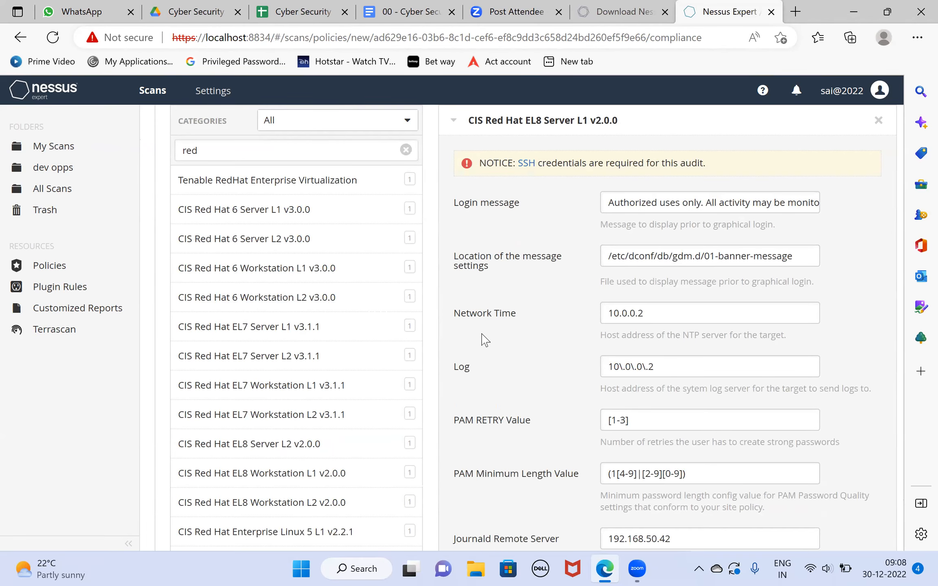
{"action": "scroll", "coordinate": [548, 364], "scroll_direction": "down", "scroll_amount": 4}
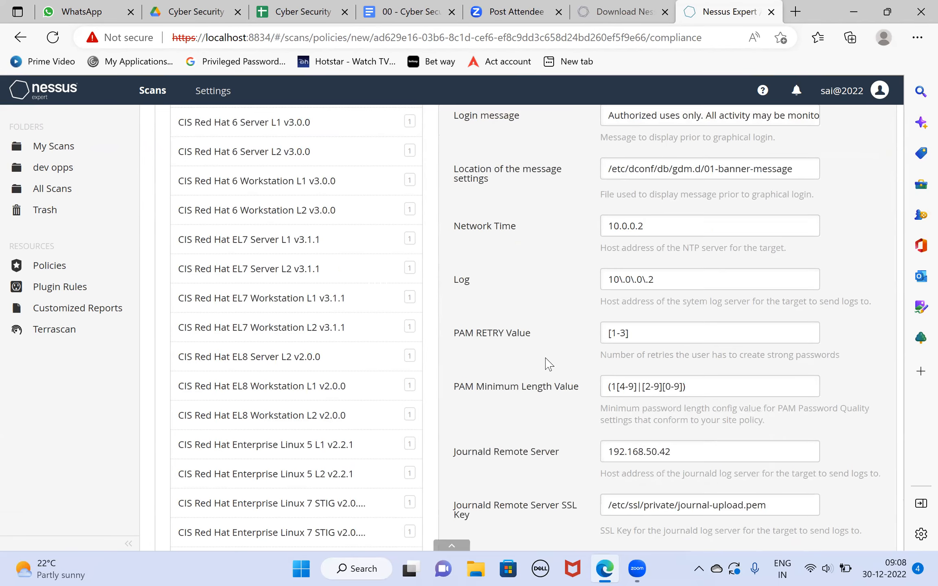
{"action": "scroll", "coordinate": [545, 364], "scroll_direction": "down", "scroll_amount": 2}
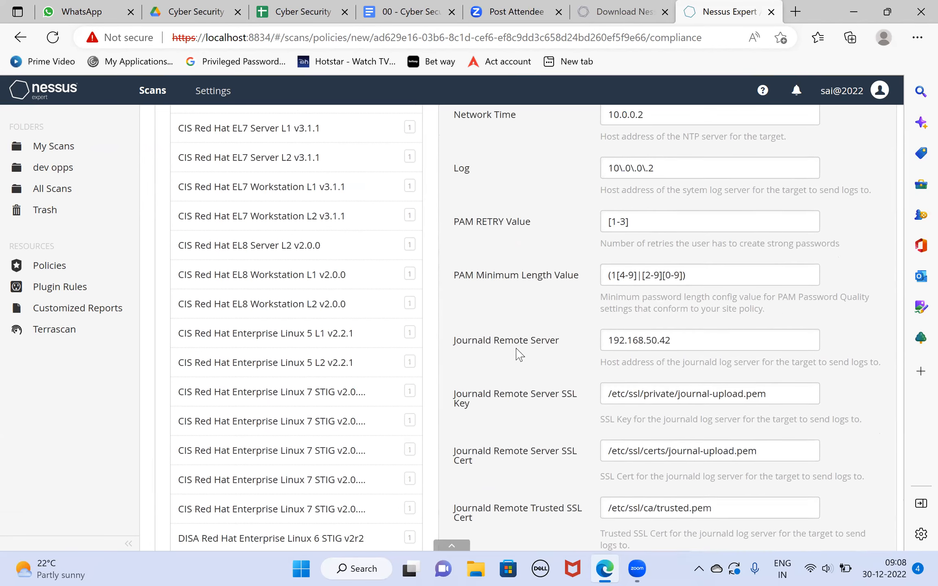
{"action": "scroll", "coordinate": [314, 358], "scroll_direction": "up", "scroll_amount": 3}
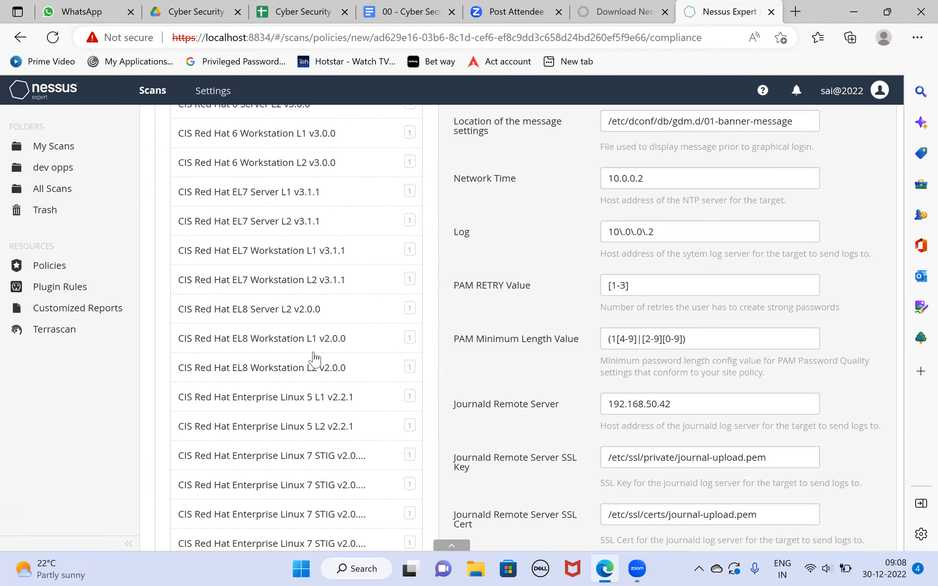
{"action": "scroll", "coordinate": [326, 354], "scroll_direction": "down", "scroll_amount": 4}
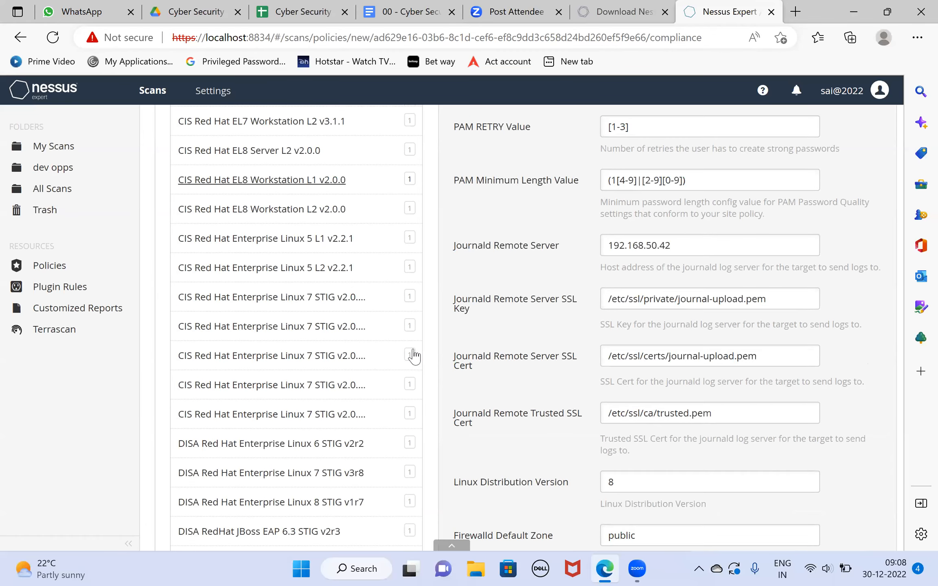
{"action": "scroll", "coordinate": [436, 354], "scroll_direction": "down", "scroll_amount": 2}
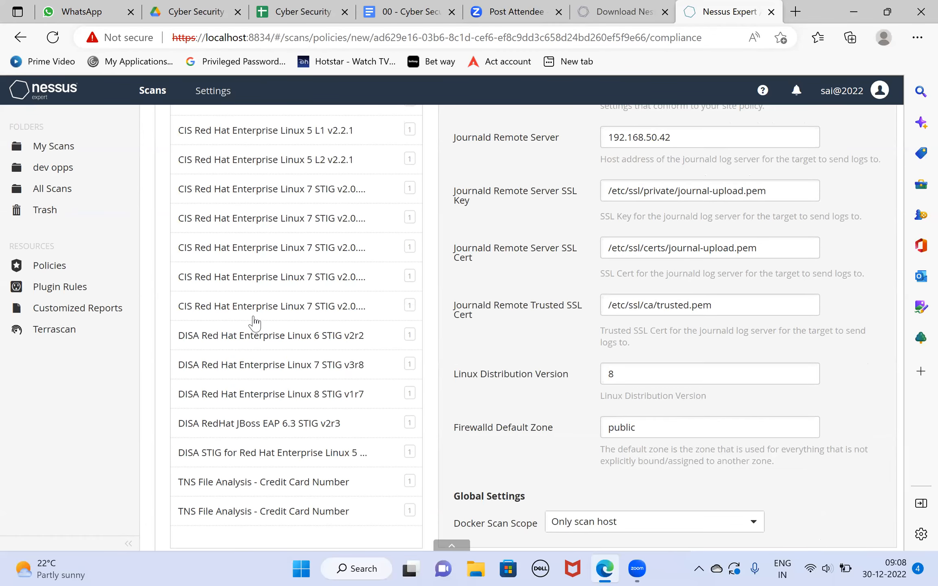
- Add the CIS Red Hat EL8 Server L2 v2.0.0 compliance check to the policy
{"action": "scroll", "coordinate": [260, 336], "scroll_direction": "up", "scroll_amount": 12}
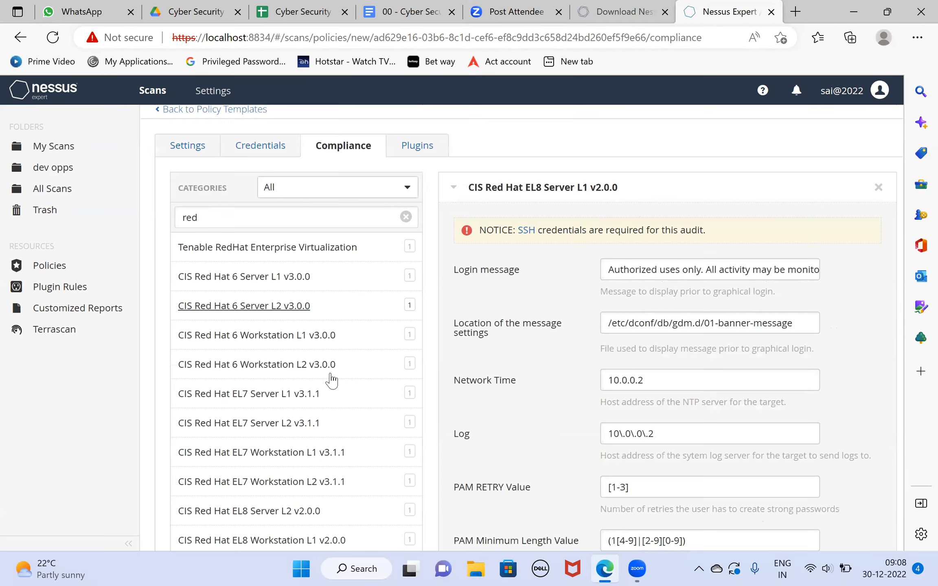
{"action": "scroll", "coordinate": [254, 405], "scroll_direction": "down", "scroll_amount": 3}
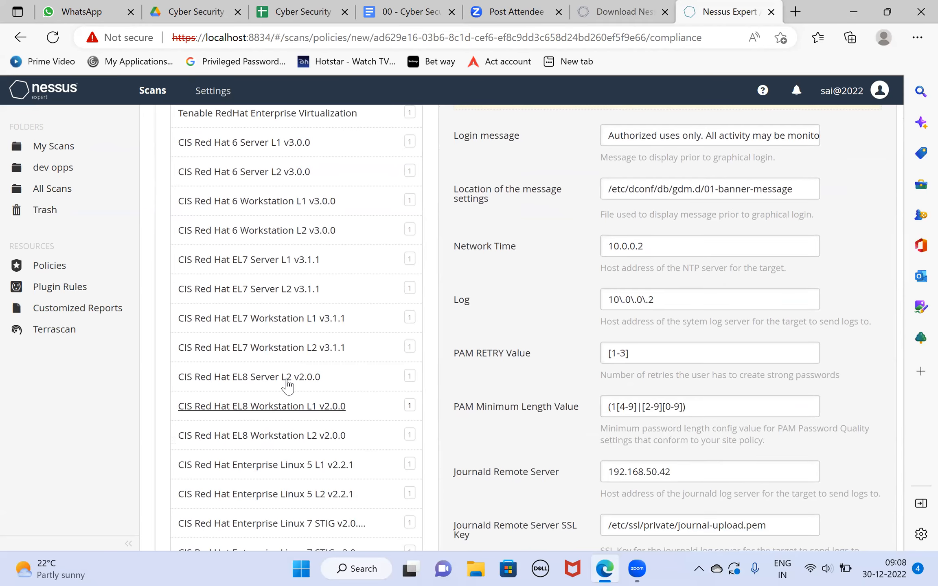
{"action": "left_click", "coordinate": [286, 379]}
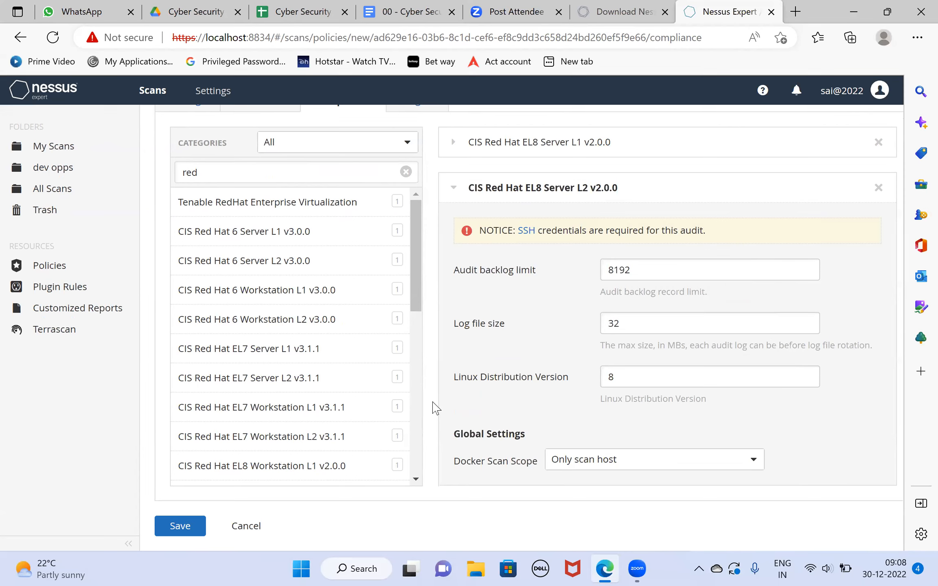
- Clear the compliance filter and remove both CIS Red Hat EL8 Server checks from the policy
{"action": "scroll", "coordinate": [431, 375], "scroll_direction": "up", "scroll_amount": 2}
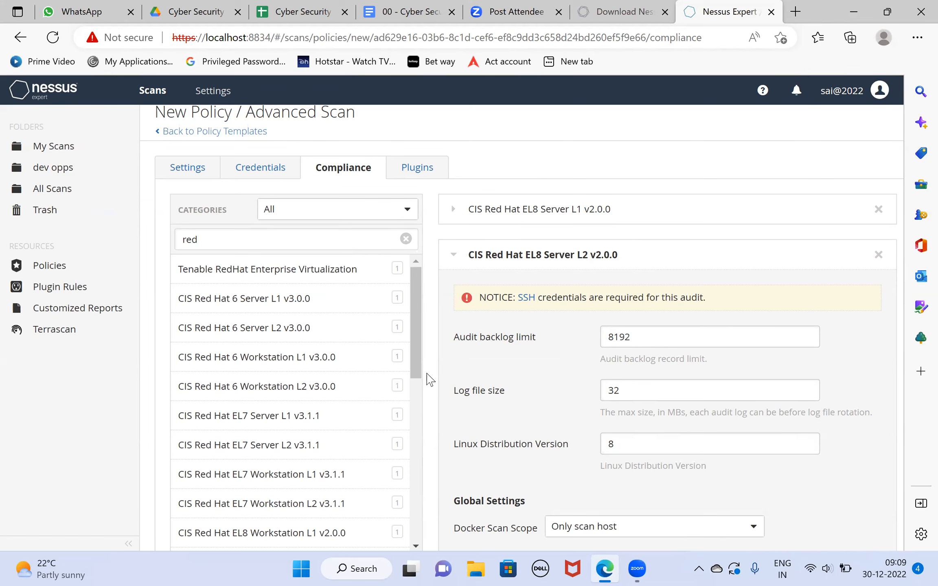
{"action": "left_click", "coordinate": [406, 239]}
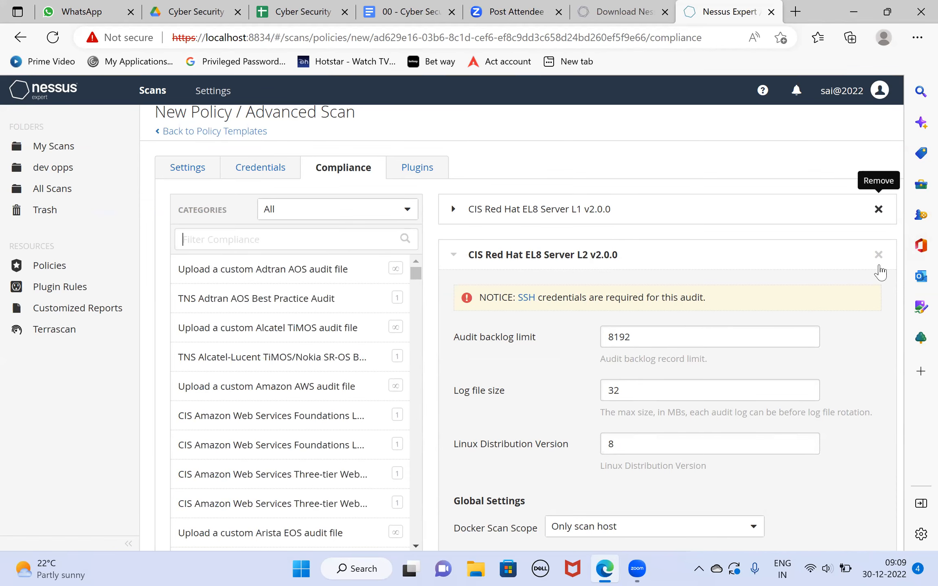
{"action": "left_click", "coordinate": [878, 211]}
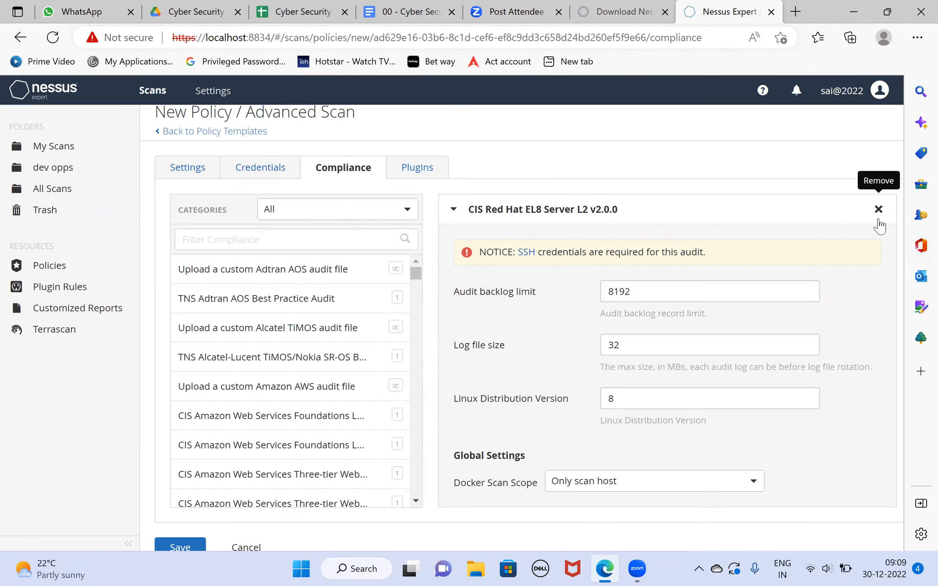
{"action": "left_click", "coordinate": [878, 209]}
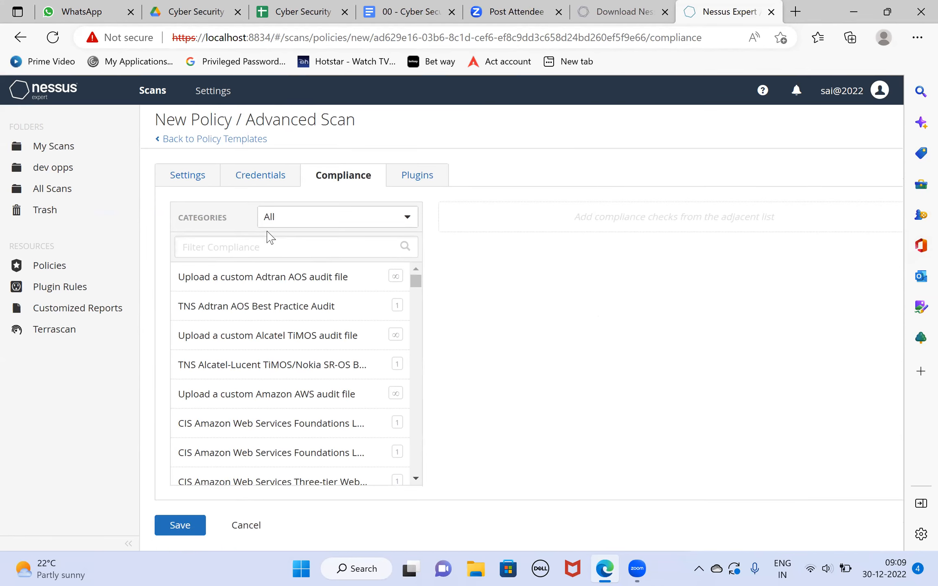
- Filter the list of compliance checks by "windows"
{"action": "type", "text": "windiw"}
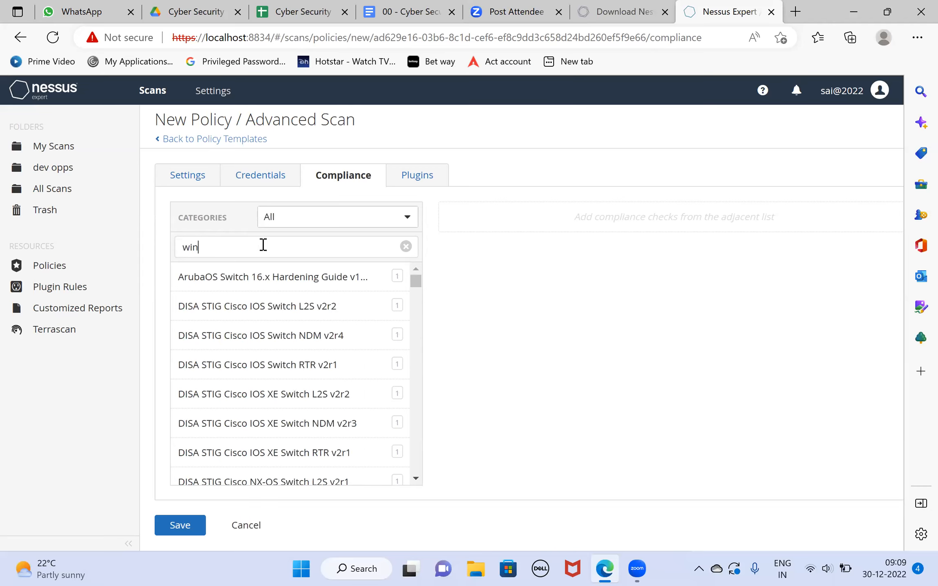
{"action": "key", "text": "BackSpace"}
{"action": "key", "text": "BackSpace"}
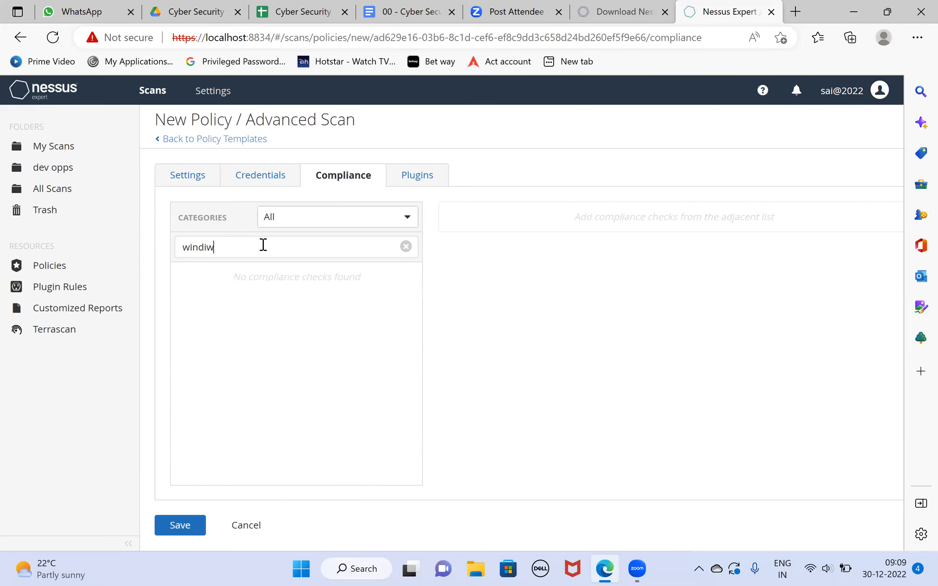
{"action": "type", "text": "ows"}
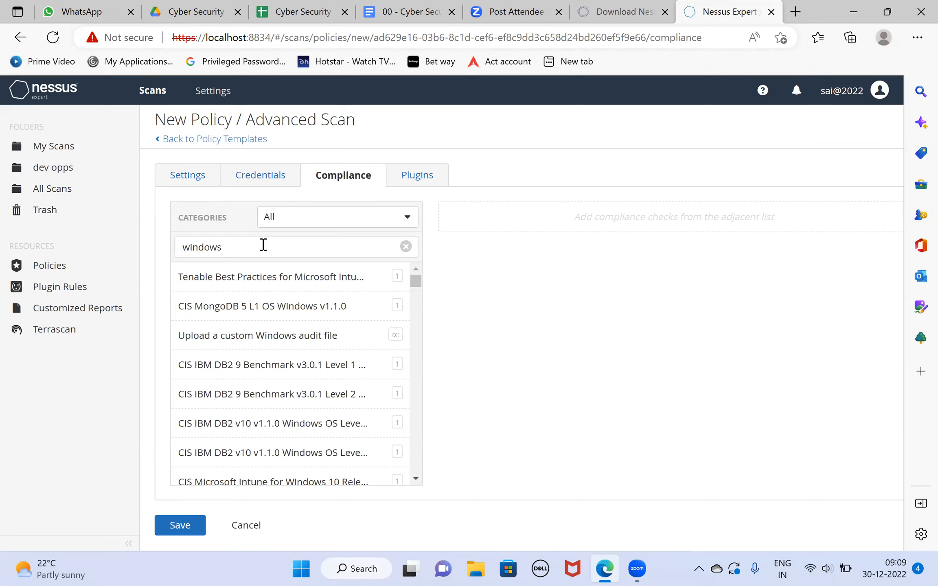
- Examine the Windows compliance checks, including the CIS benchmarks for Windows 11 Enterprise, Windows 8.1 and Windows Server editions
{"action": "scroll", "coordinate": [281, 335], "scroll_direction": "down", "scroll_amount": 2}
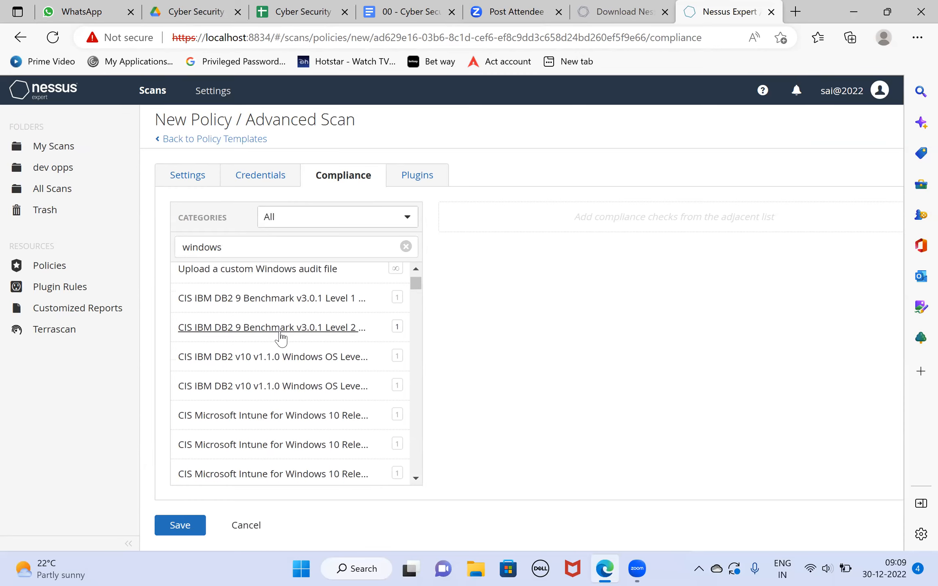
{"action": "scroll", "coordinate": [282, 346], "scroll_direction": "down", "scroll_amount": 5}
{"action": "scroll", "coordinate": [284, 354], "scroll_direction": "down", "scroll_amount": 5}
{"action": "scroll", "coordinate": [348, 356], "scroll_direction": "down", "scroll_amount": 3}
{"action": "scroll", "coordinate": [368, 354], "scroll_direction": "down", "scroll_amount": 5}
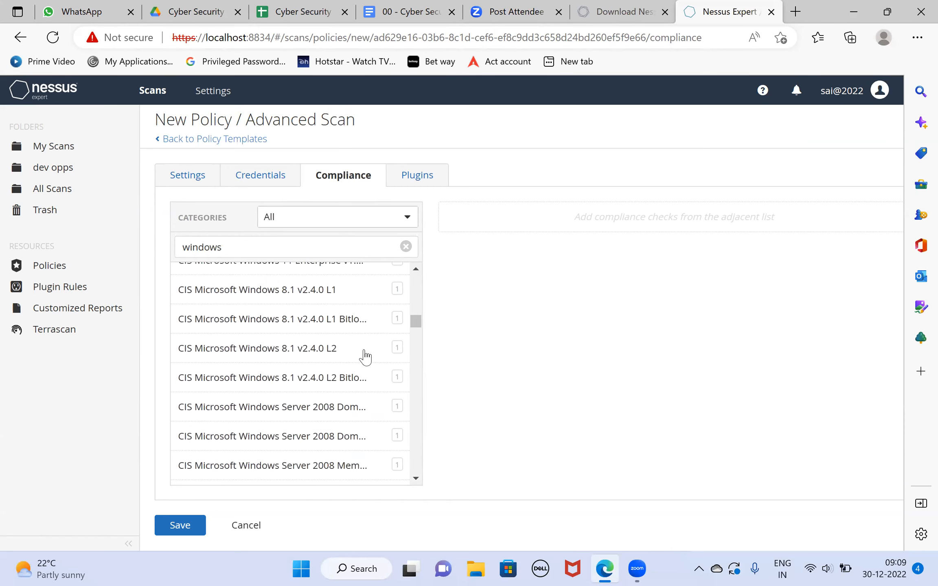
{"action": "scroll", "coordinate": [365, 357], "scroll_direction": "down", "scroll_amount": 1}
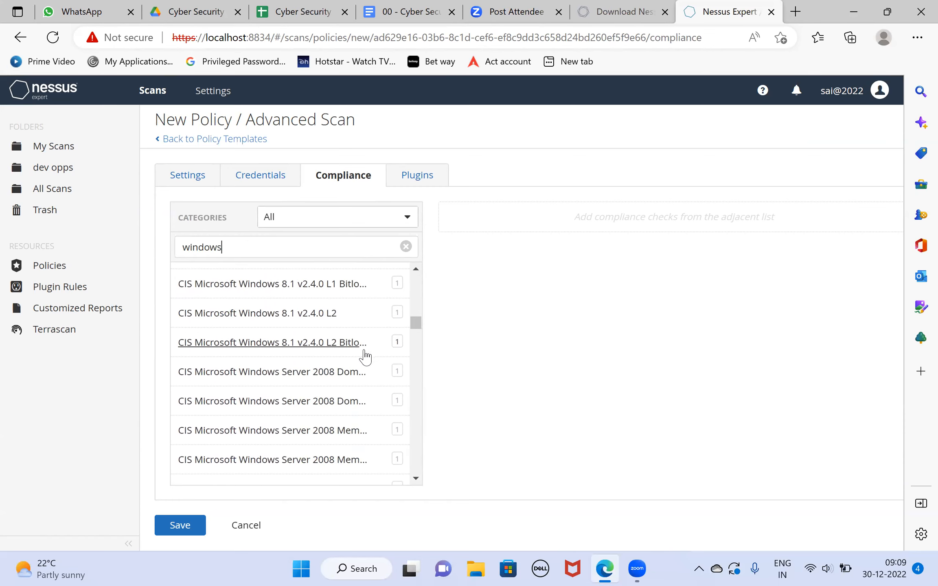
{"action": "scroll", "coordinate": [365, 357], "scroll_direction": "up", "scroll_amount": 2}
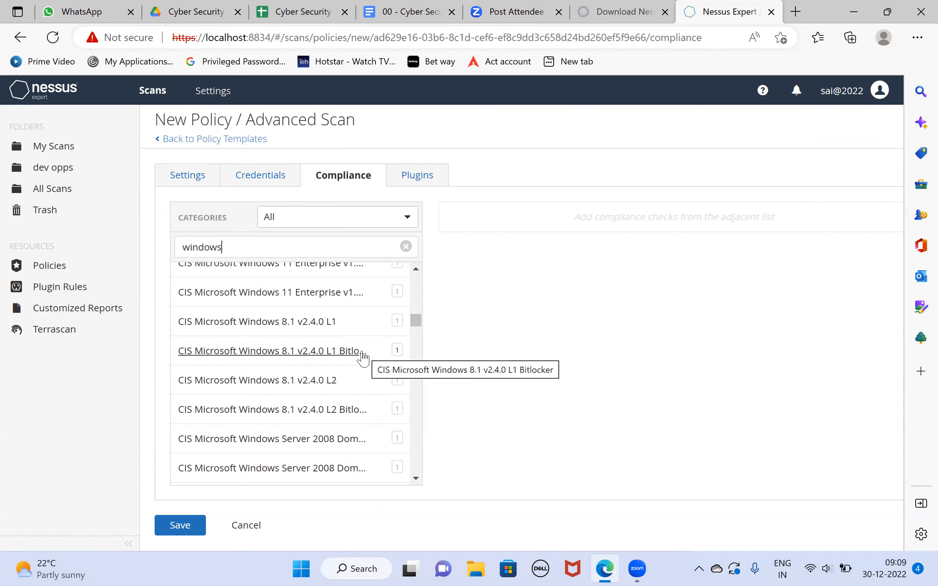
{"action": "scroll", "coordinate": [365, 356], "scroll_direction": "up", "scroll_amount": 3}
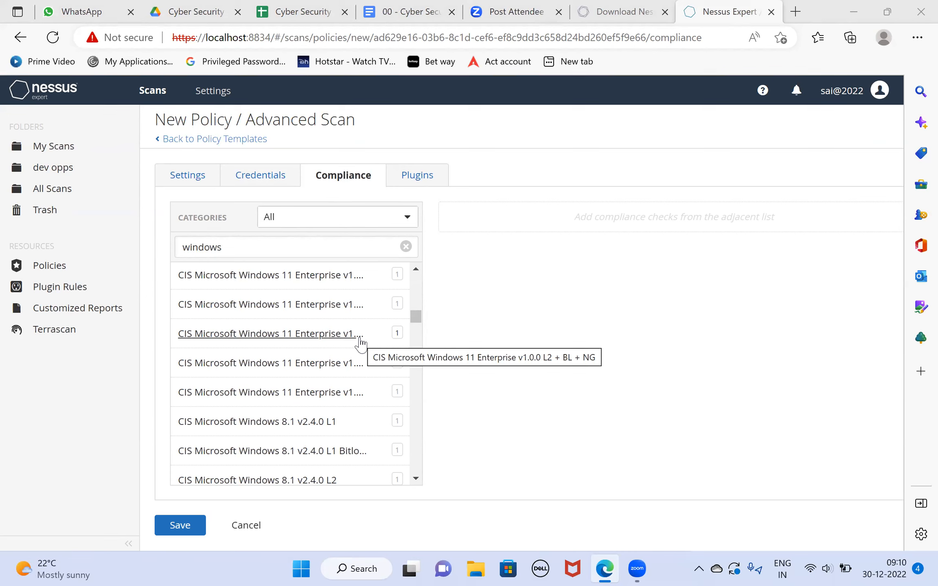
{"action": "scroll", "coordinate": [361, 343], "scroll_direction": "down", "scroll_amount": 4}
{"action": "scroll", "coordinate": [361, 343], "scroll_direction": "down", "scroll_amount": 3}
{"action": "scroll", "coordinate": [361, 344], "scroll_direction": "up", "scroll_amount": 3}
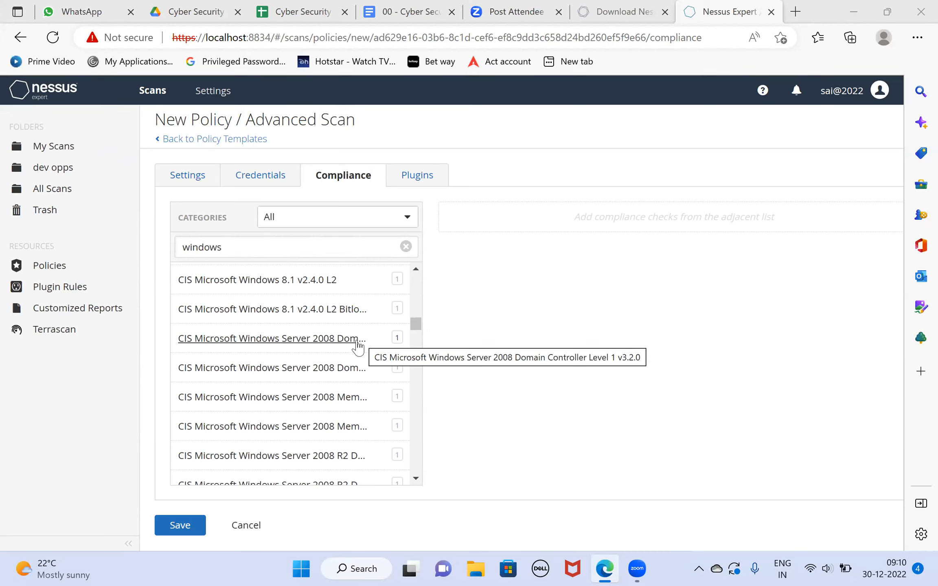
{"action": "scroll", "coordinate": [358, 346], "scroll_direction": "down", "scroll_amount": 3}
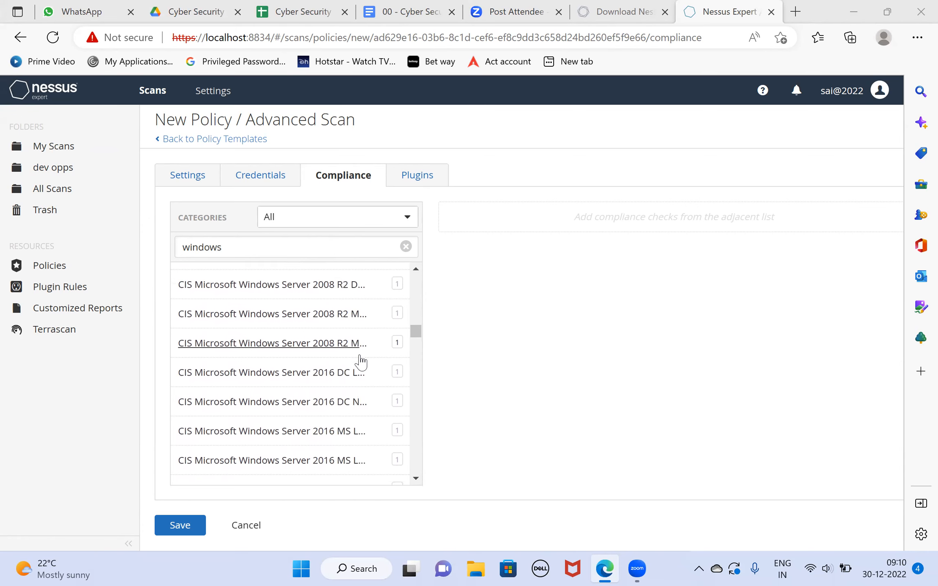
- Add the CIS Microsoft Windows Server 2022 v1.0.0 L2 MS, MS NG and L2 DC compliance checks to the policy
{"action": "scroll", "coordinate": [361, 363], "scroll_direction": "down", "scroll_amount": 3}
{"action": "scroll", "coordinate": [366, 372], "scroll_direction": "down", "scroll_amount": 1}
{"action": "scroll", "coordinate": [365, 372], "scroll_direction": "down", "scroll_amount": 3}
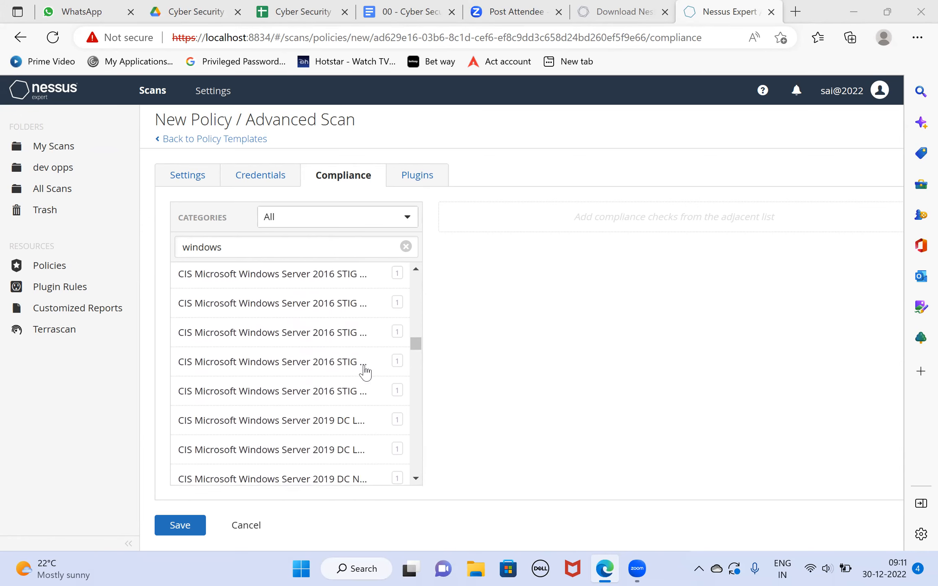
{"action": "scroll", "coordinate": [366, 372], "scroll_direction": "down", "scroll_amount": 6}
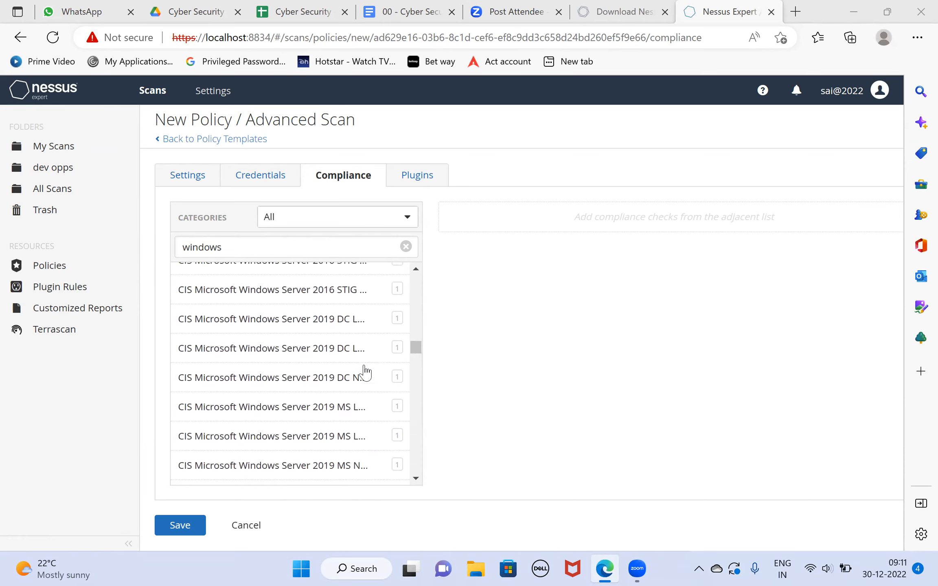
{"action": "scroll", "coordinate": [365, 371], "scroll_direction": "down", "scroll_amount": 4}
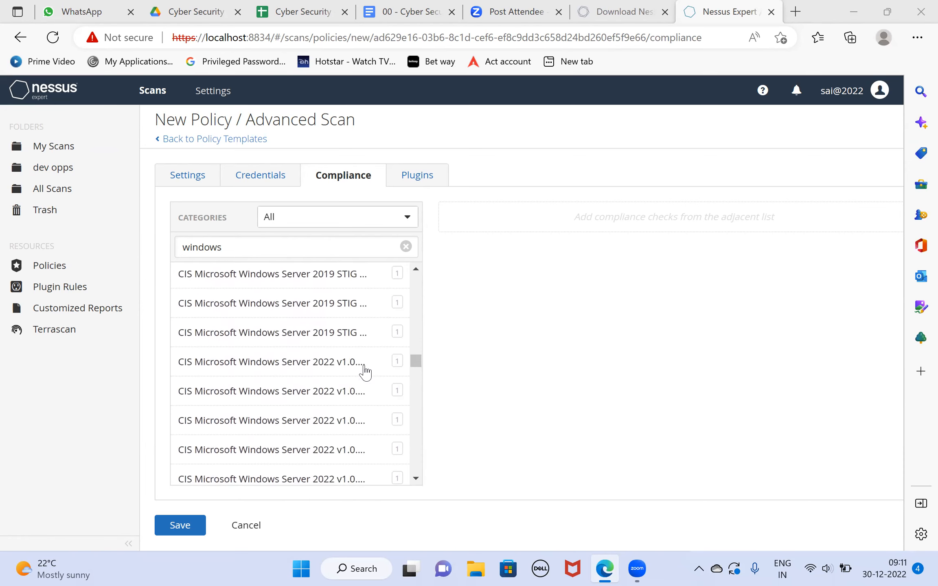
{"action": "scroll", "coordinate": [365, 371], "scroll_direction": "down", "scroll_amount": 3}
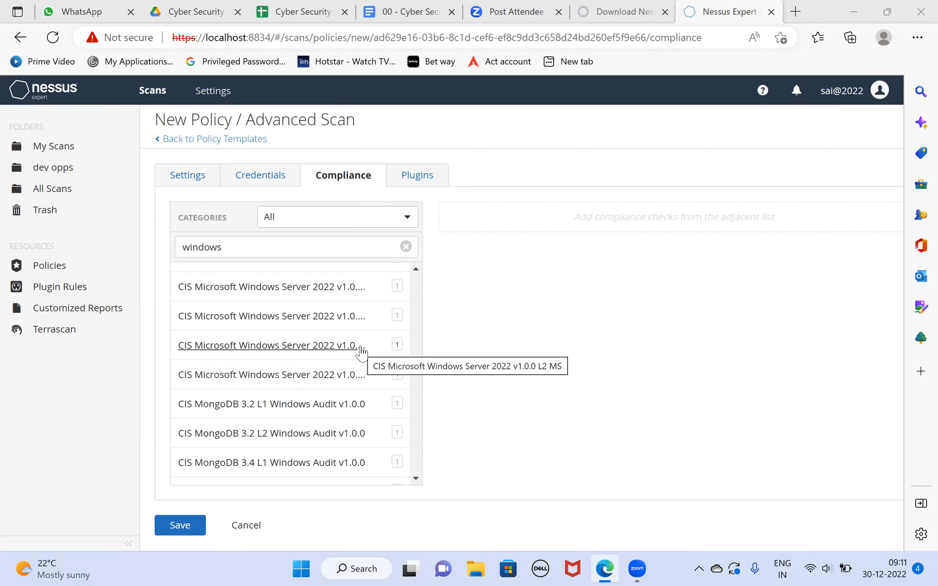
{"action": "left_click", "coordinate": [310, 347]}
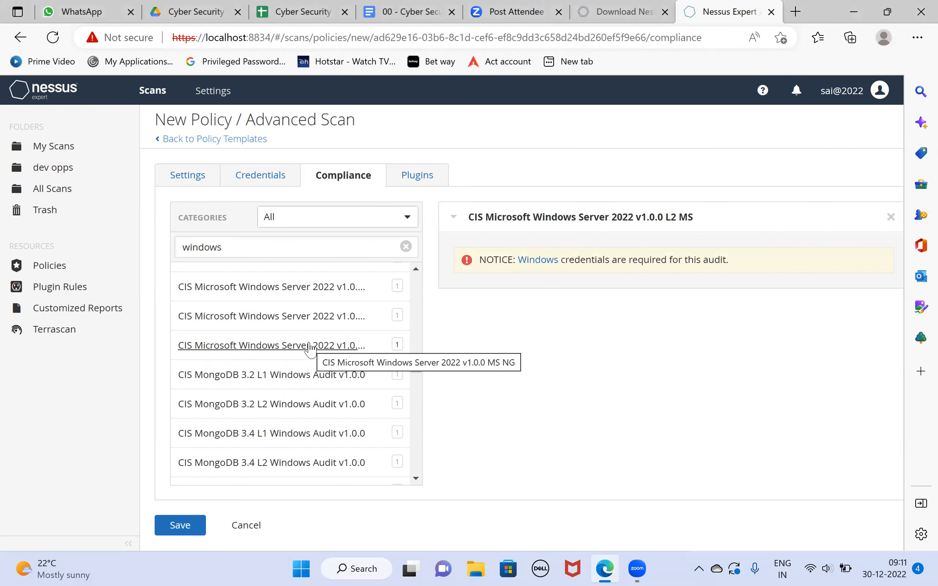
{"action": "left_click", "coordinate": [310, 347]}
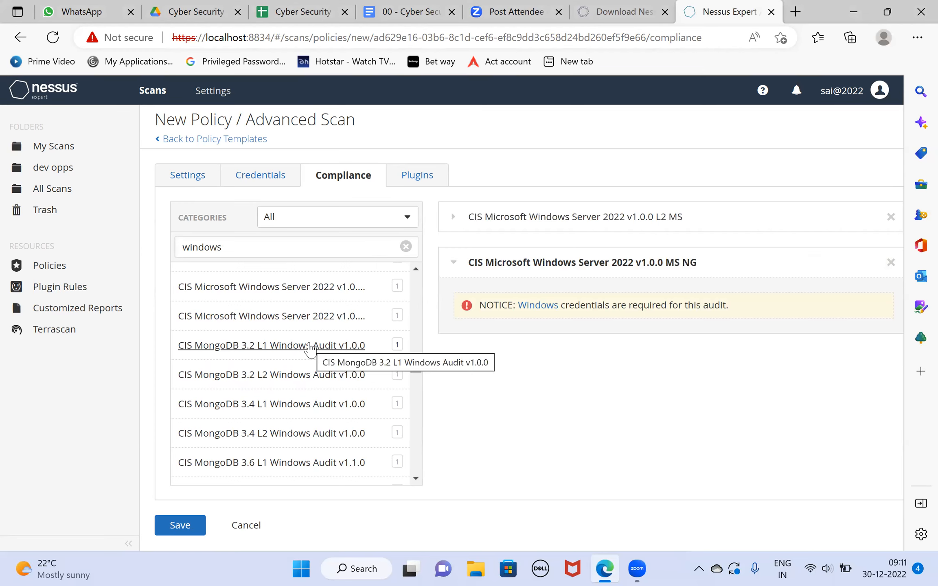
{"action": "left_click", "coordinate": [316, 322]}
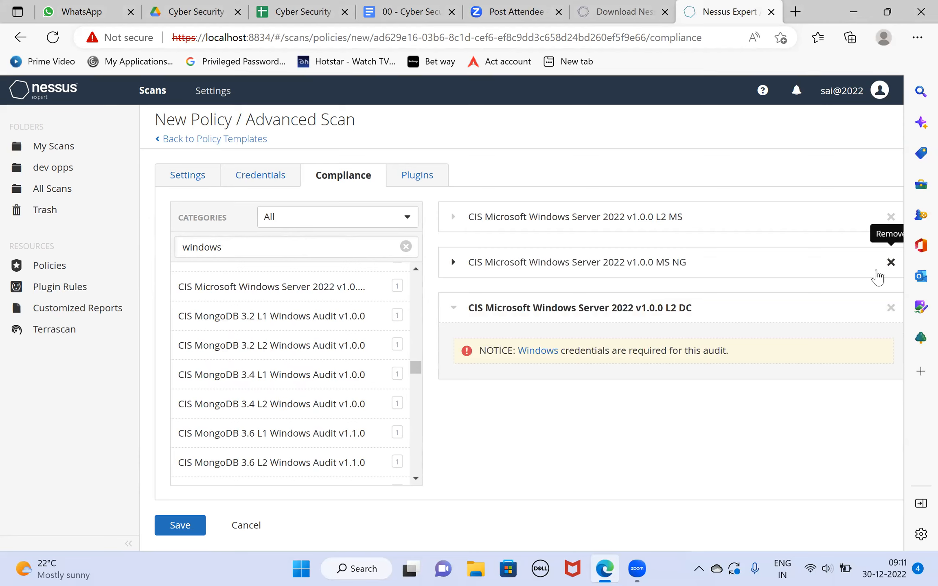
- Replace the MS NG and L2 DC checks with the CIS Microsoft Windows Server 2022 v1.0.0 L1 MS compliance check
{"action": "left_click", "coordinate": [890, 262]}
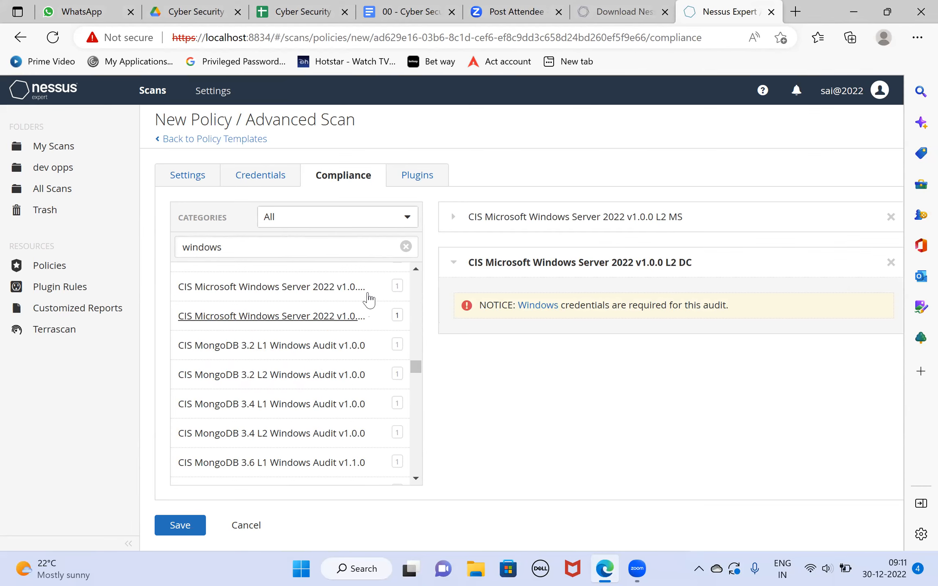
{"action": "scroll", "coordinate": [371, 358], "scroll_direction": "up", "scroll_amount": 2}
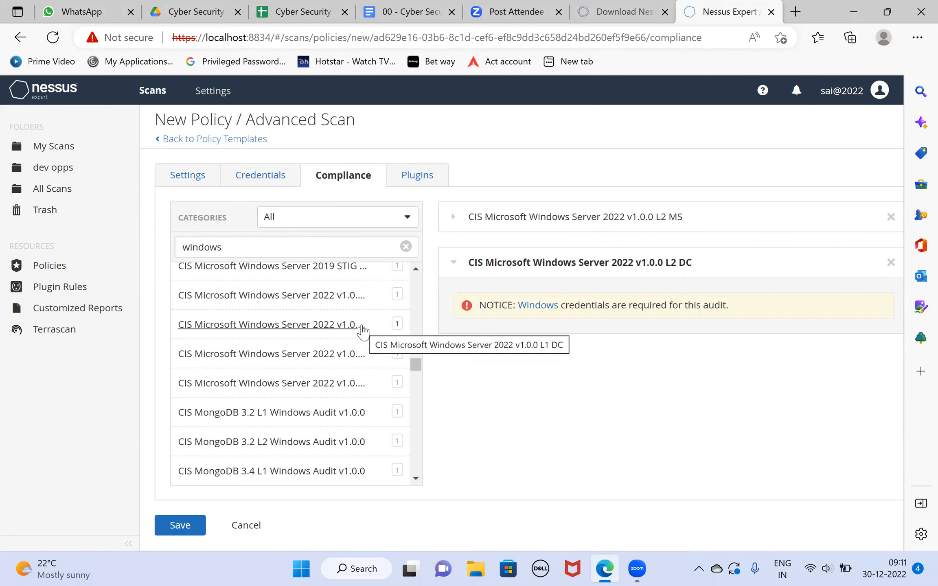
{"action": "left_click", "coordinate": [345, 354]}
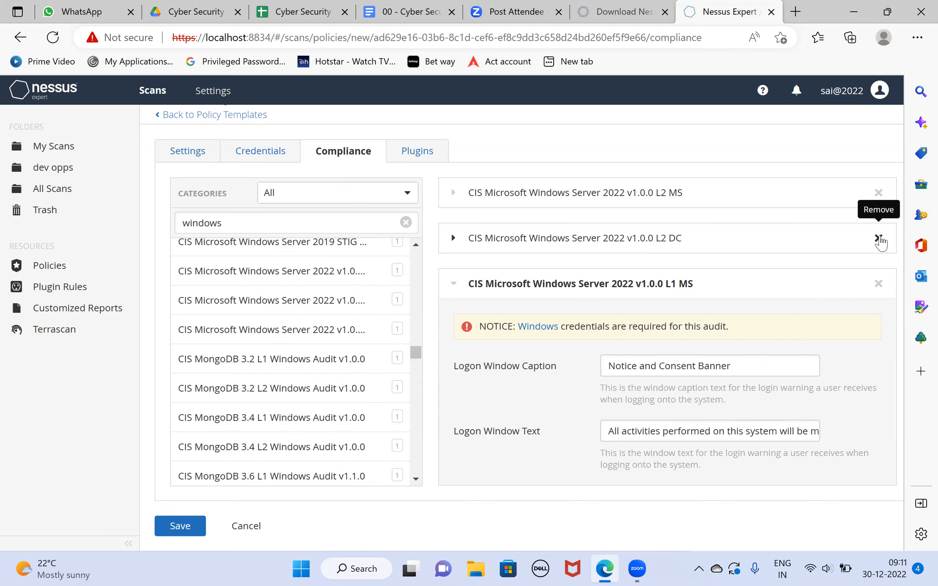
{"action": "left_click", "coordinate": [878, 239]}
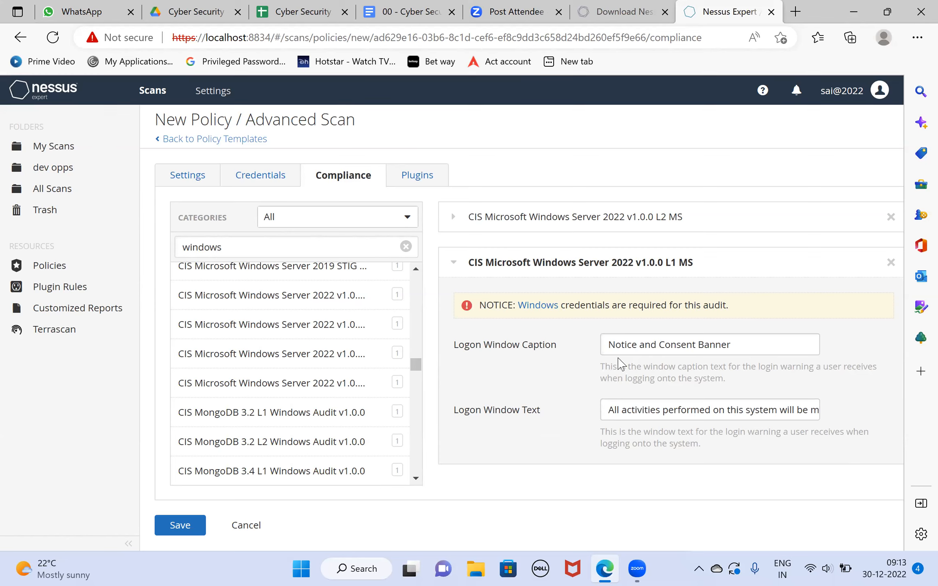
- Review the policy's plugin families, basic settings, host credentials and selected compliance checks
{"action": "left_click", "coordinate": [414, 177]}
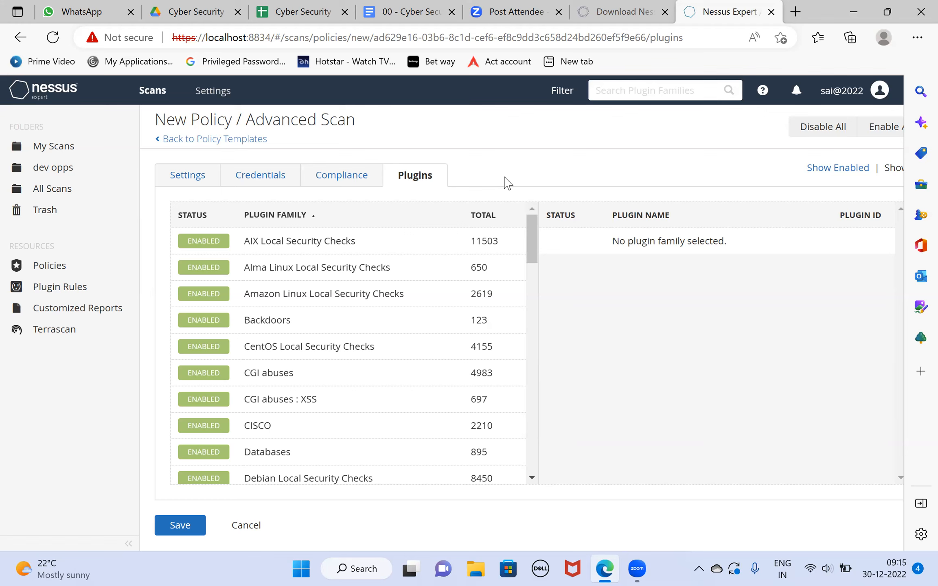
{"action": "left_click", "coordinate": [337, 189]}
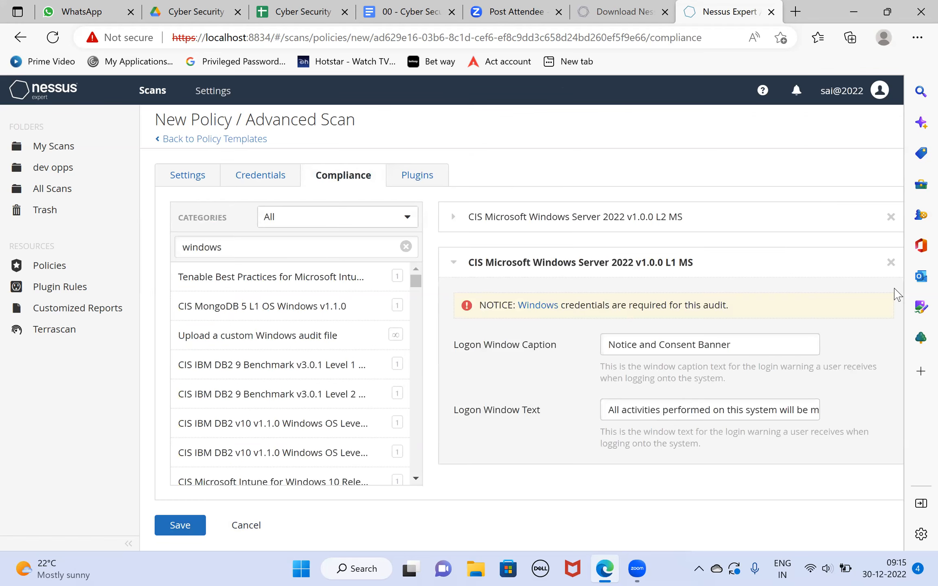
{"action": "left_click", "coordinate": [410, 180]}
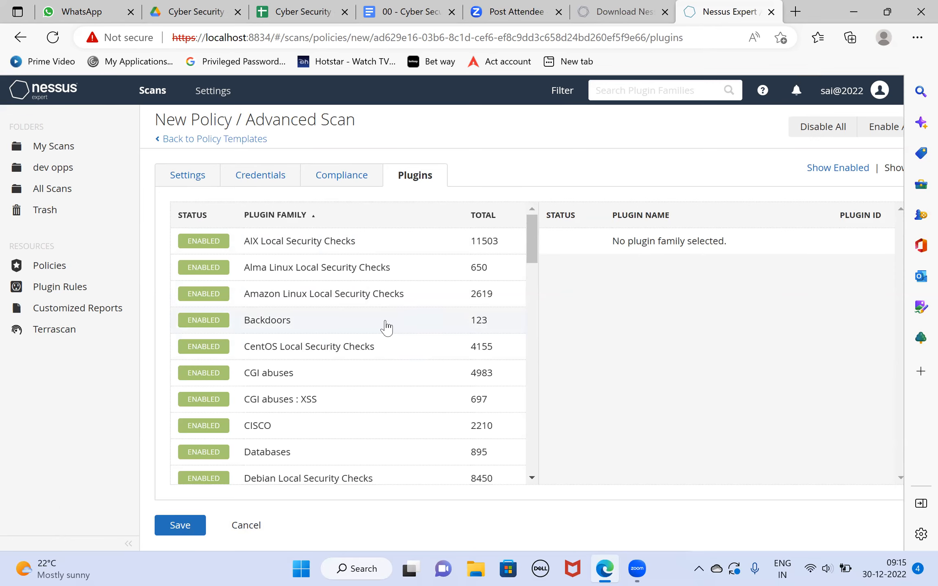
{"action": "left_click", "coordinate": [176, 179]}
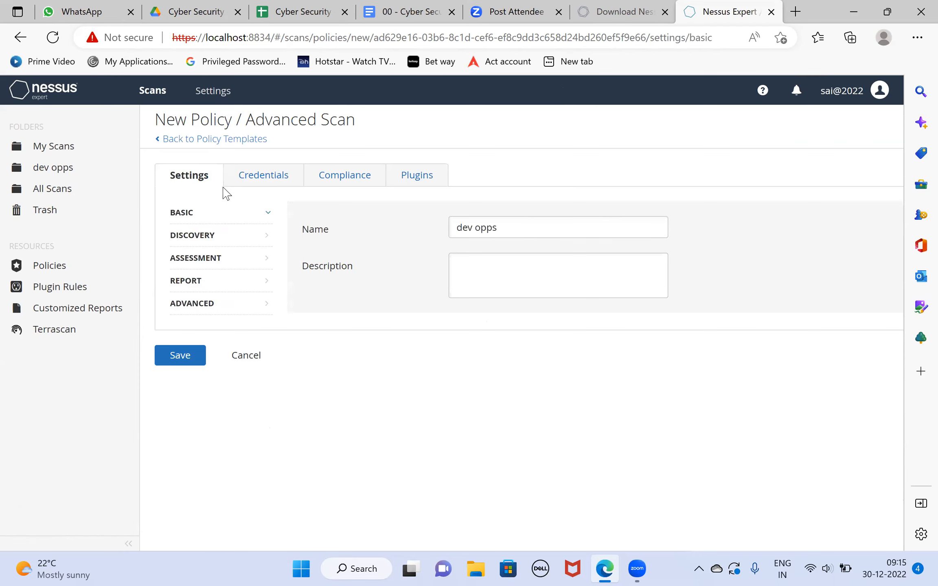
{"action": "left_click", "coordinate": [247, 181]}
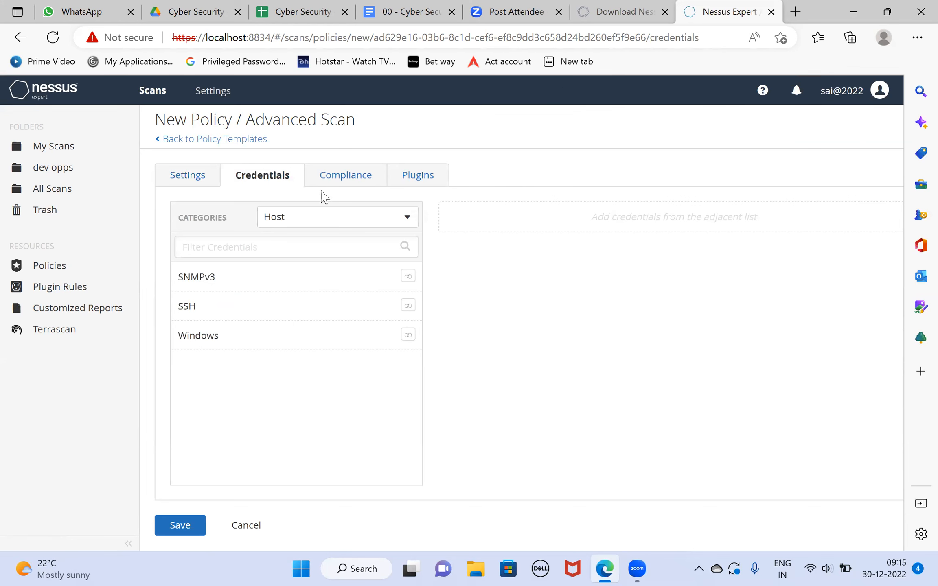
{"action": "left_click", "coordinate": [331, 179]}
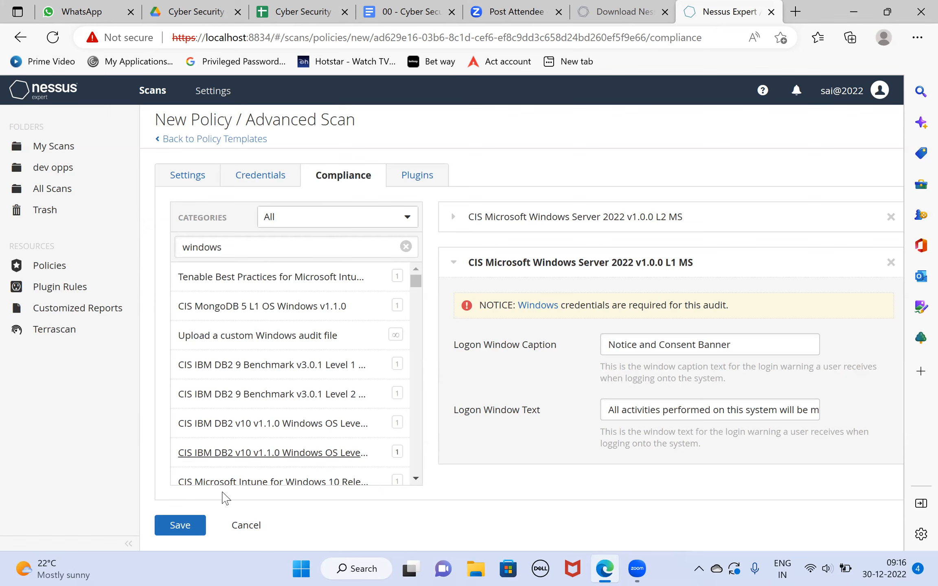
- Try to save the policy with the Windows Server 2022 L2 MS and L1 MS compliance checks included
{"action": "left_click", "coordinate": [180, 529]}
{"action": "left_click", "coordinate": [181, 536]}
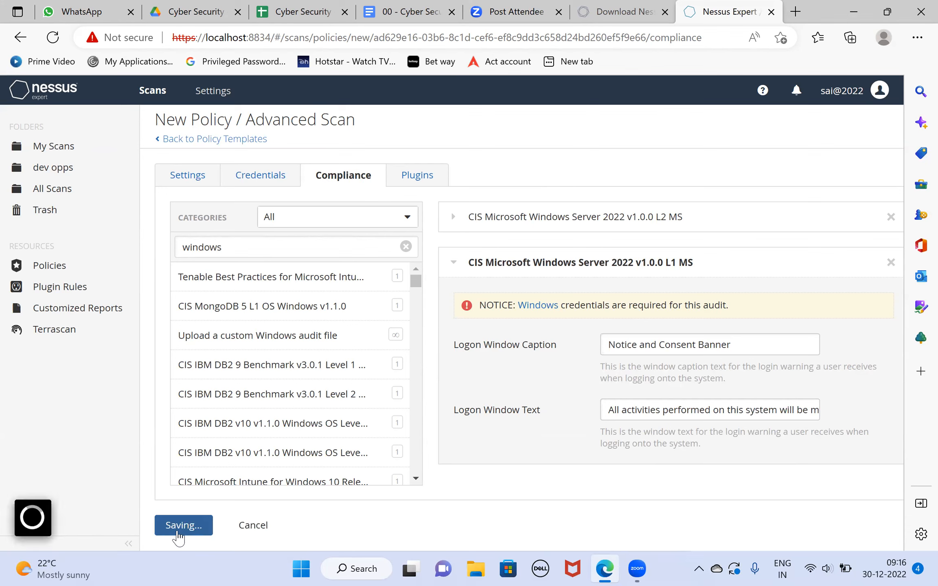
{"action": "left_click", "coordinate": [744, 141]}
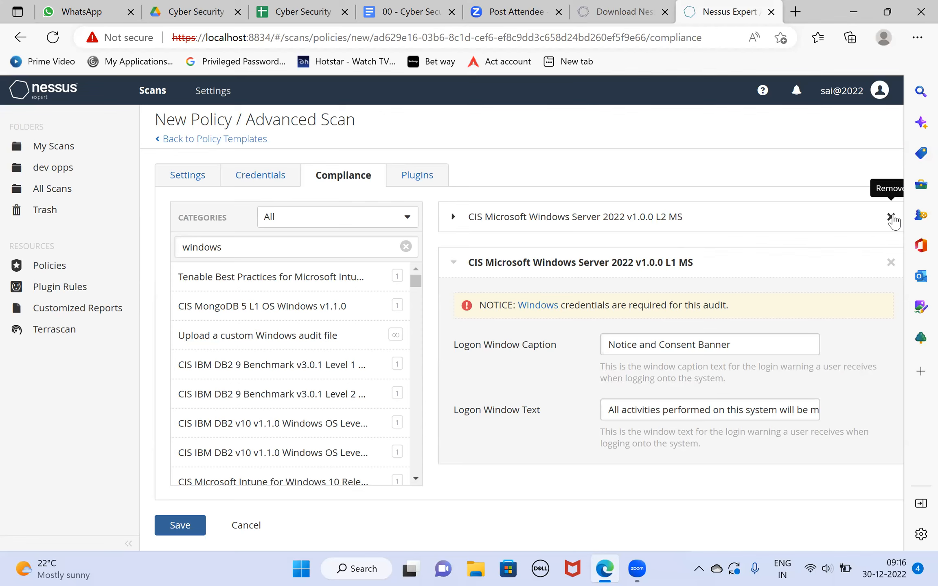
- Remove both Windows Server 2022 compliance checks and save the "dev opps" policy
{"action": "left_click", "coordinate": [891, 217]}
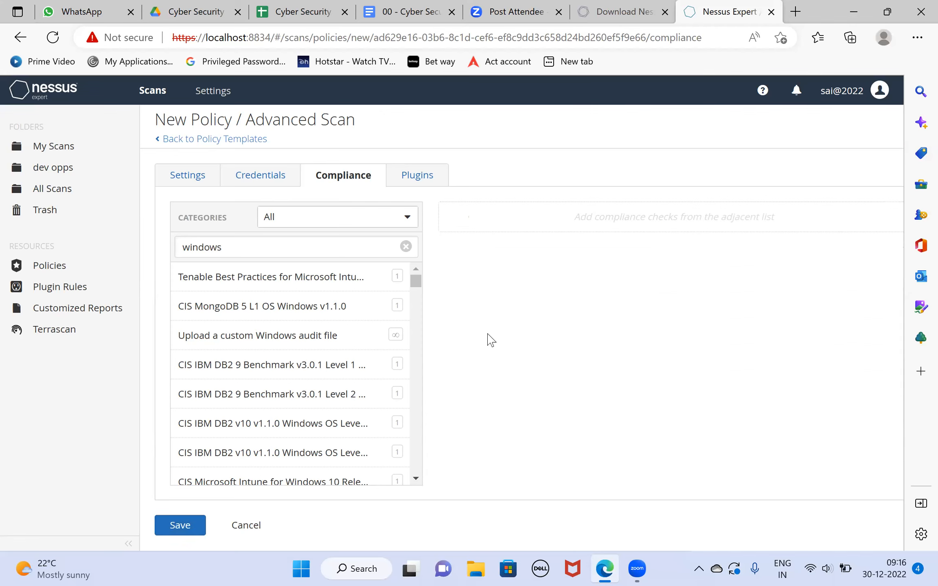
{"action": "left_click", "coordinate": [179, 526]}
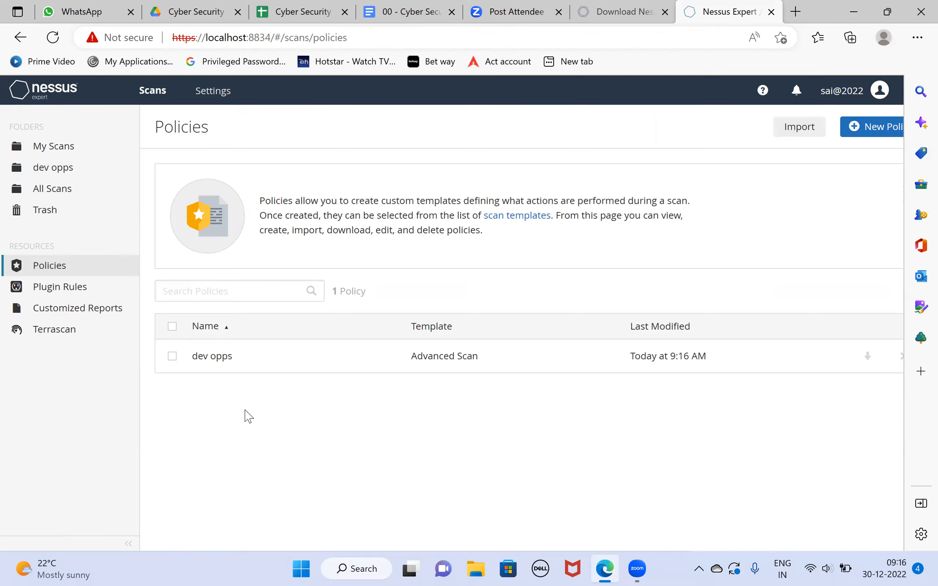
- Start a new scan from the user-defined "dev opps" policy and look through its general settings
{"action": "left_click", "coordinate": [155, 92]}
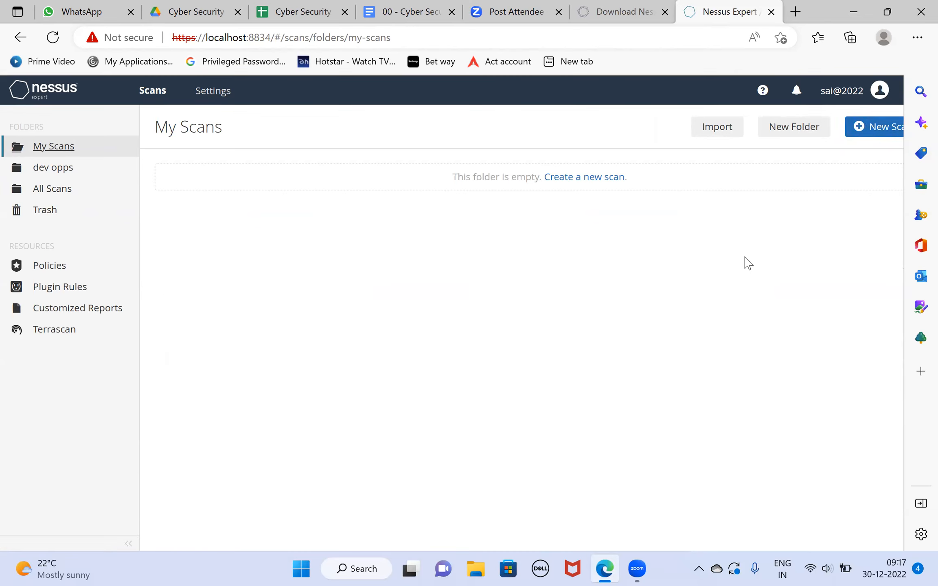
{"action": "left_click", "coordinate": [867, 132]}
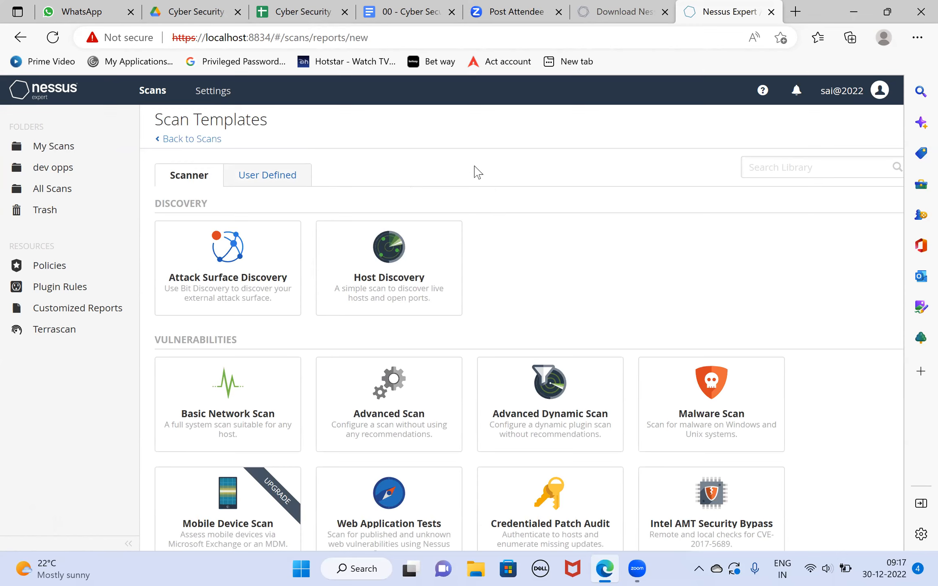
{"action": "left_click", "coordinate": [276, 181]}
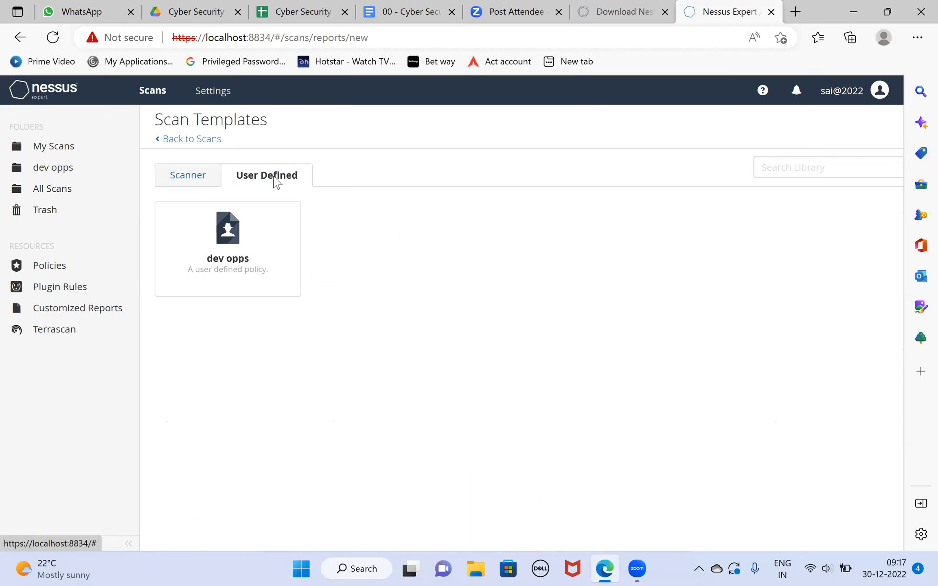
{"action": "left_click", "coordinate": [227, 254]}
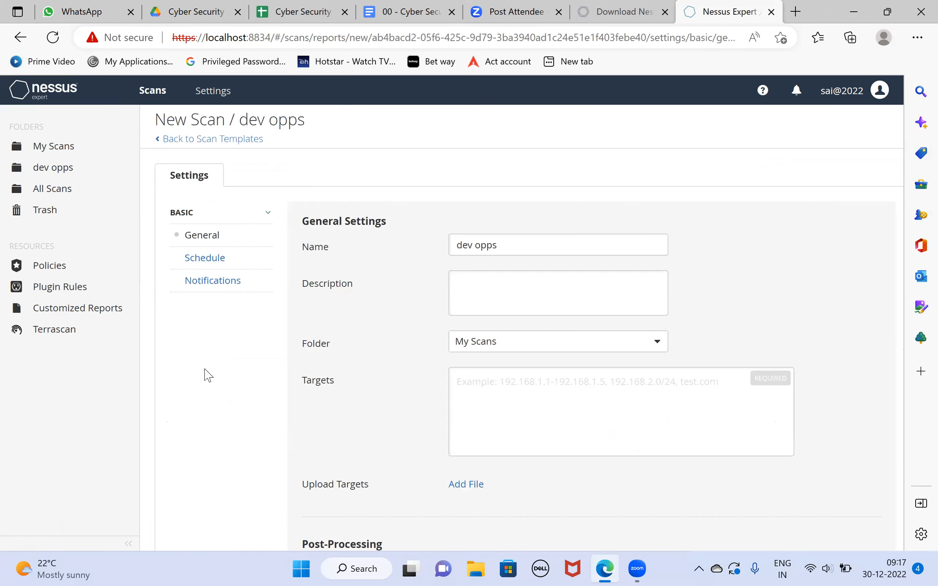
{"action": "scroll", "coordinate": [208, 374], "scroll_direction": "down", "scroll_amount": 3}
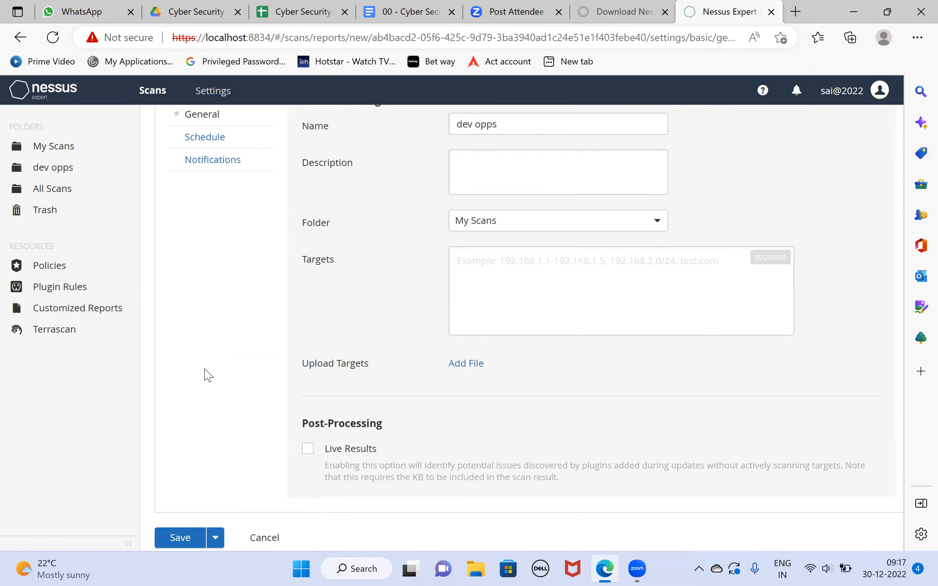
{"action": "scroll", "coordinate": [208, 375], "scroll_direction": "up", "scroll_amount": 2}
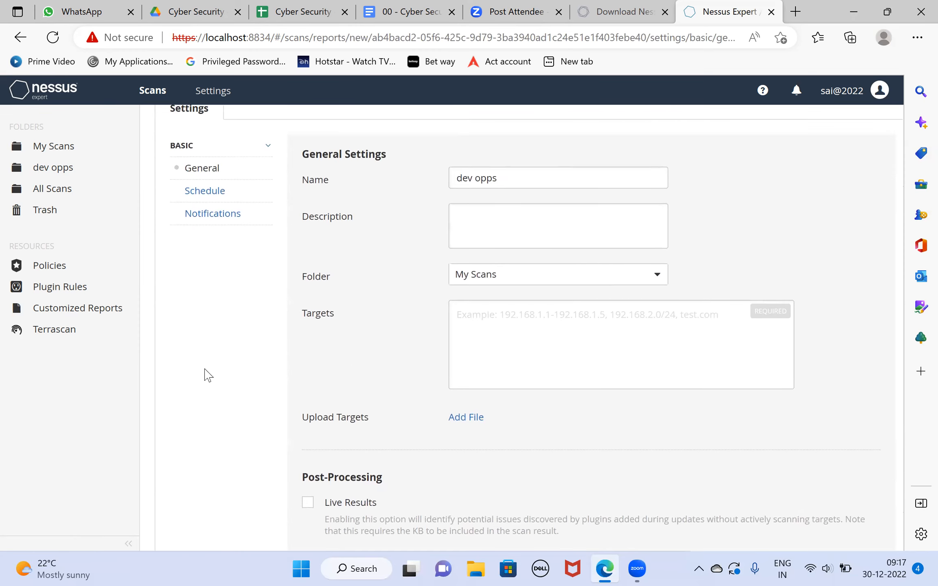
{"action": "scroll", "coordinate": [207, 375], "scroll_direction": "up", "scroll_amount": 2}
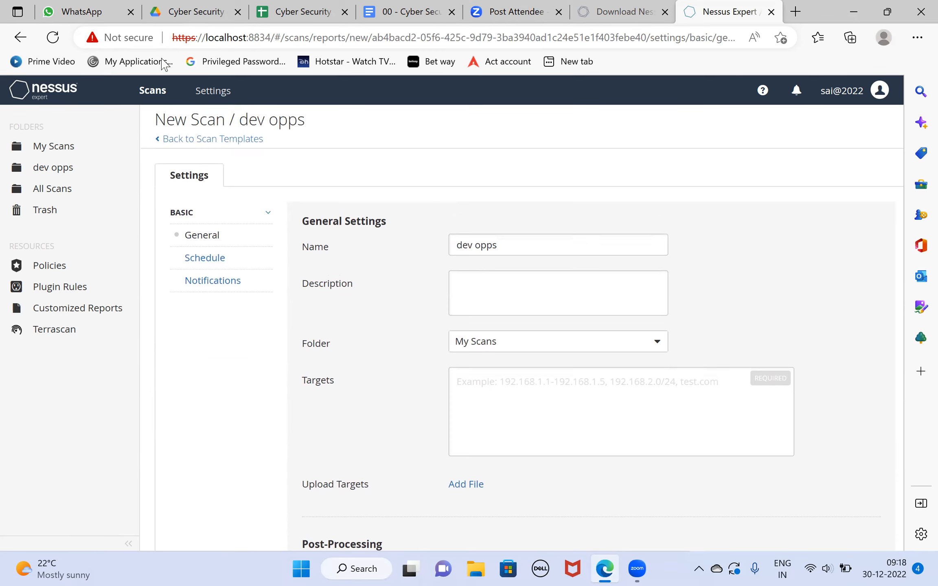
- Reopen the new scan from the user-defined "dev opps" template and set its folder to "dev opps"
{"action": "left_click", "coordinate": [157, 140]}
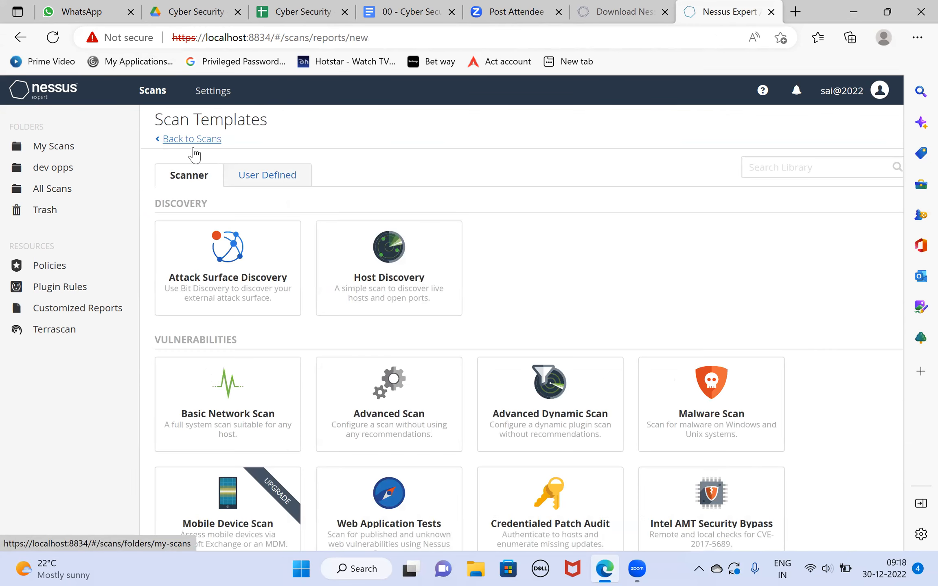
{"action": "left_click", "coordinate": [273, 179]}
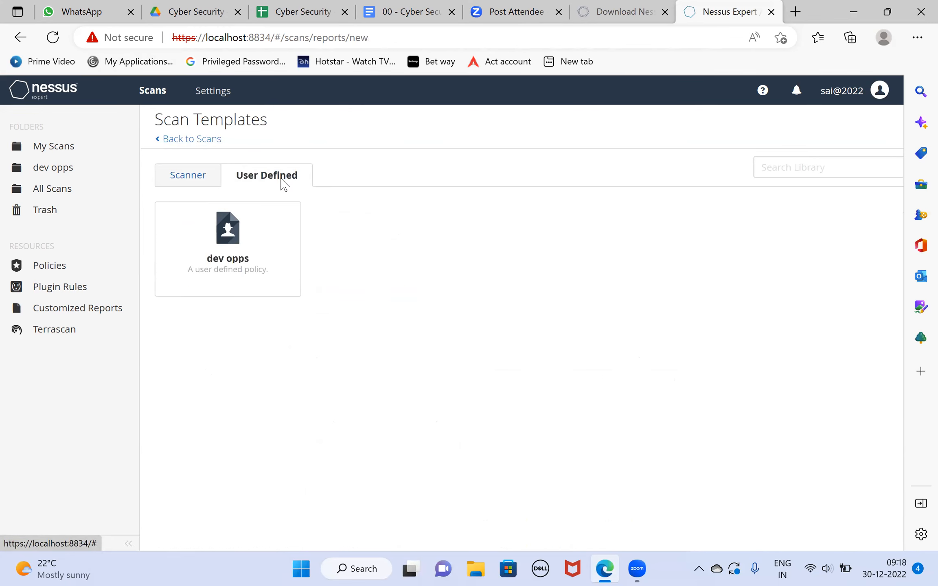
{"action": "left_click", "coordinate": [223, 264]}
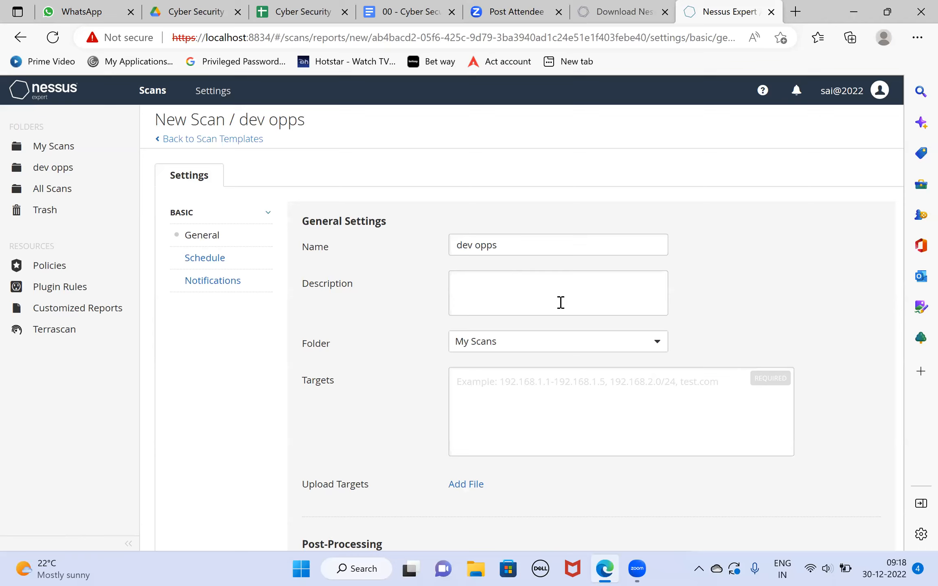
{"action": "left_click", "coordinate": [653, 346]}
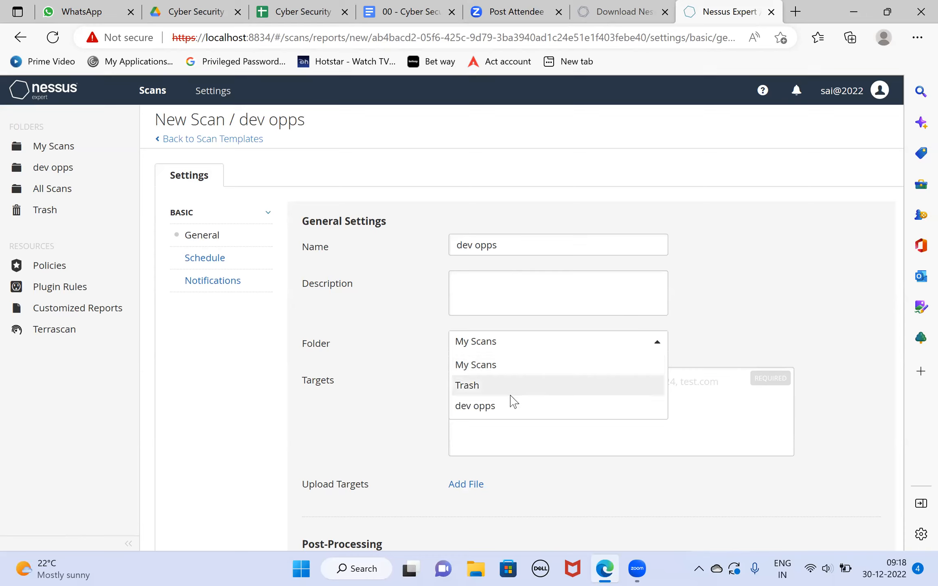
{"action": "left_click", "coordinate": [489, 406]}
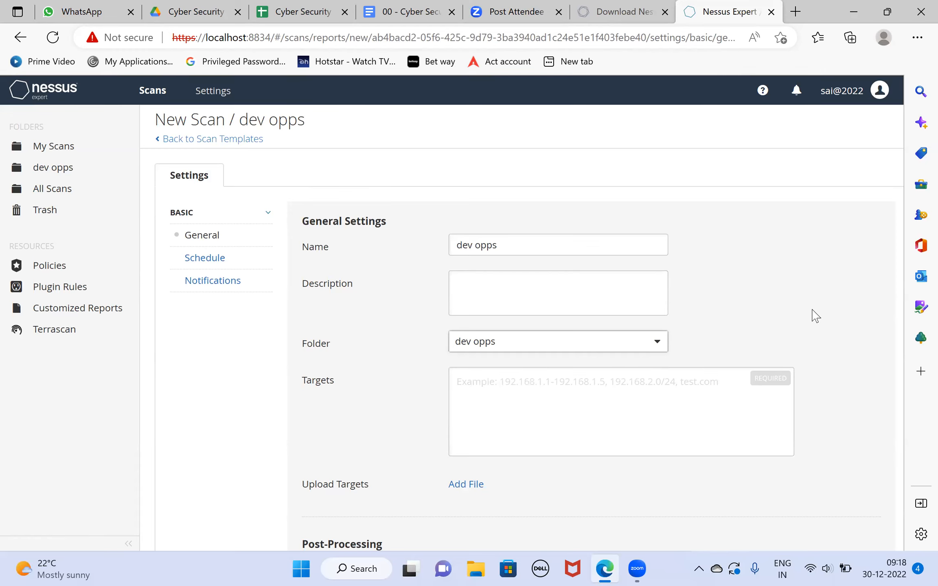
- Enter 10.10.10.1 as the target of the new "dev opps" scan
{"action": "scroll", "coordinate": [816, 316], "scroll_direction": "down", "scroll_amount": 2}
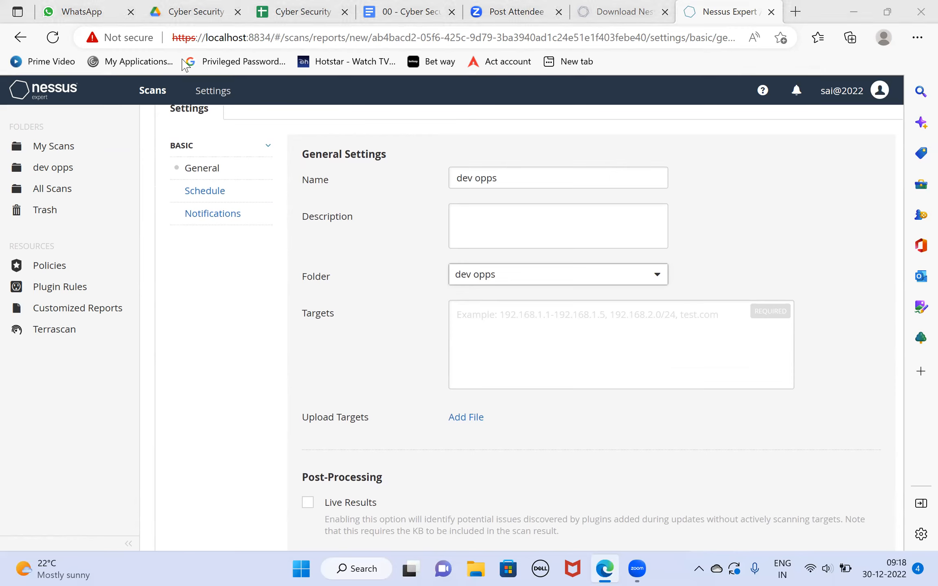
{"action": "left_click", "coordinate": [556, 317]}
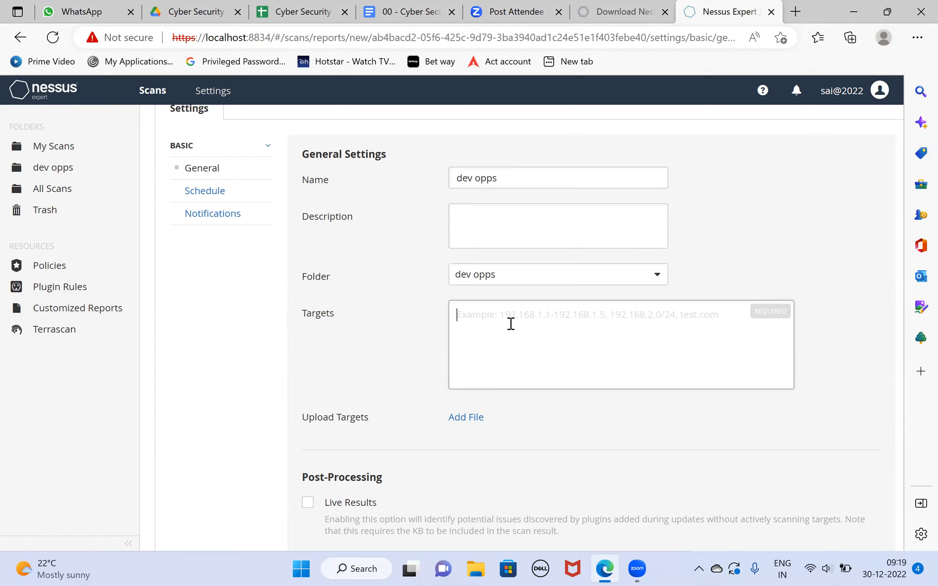
{"action": "type", "text": "10"}
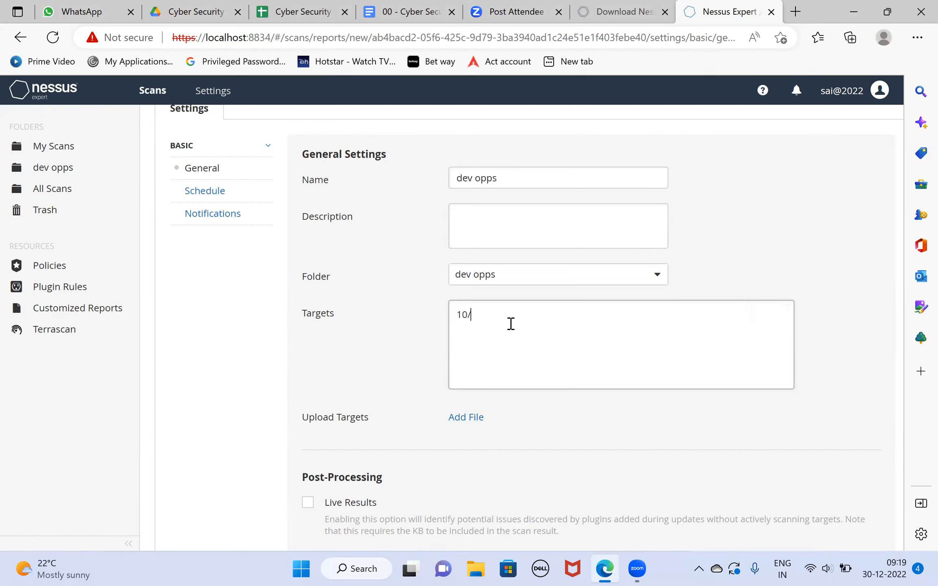
{"action": "type", "text": ".10.10.1"}
{"action": "scroll", "coordinate": [590, 412], "scroll_direction": "down", "scroll_amount": 2}
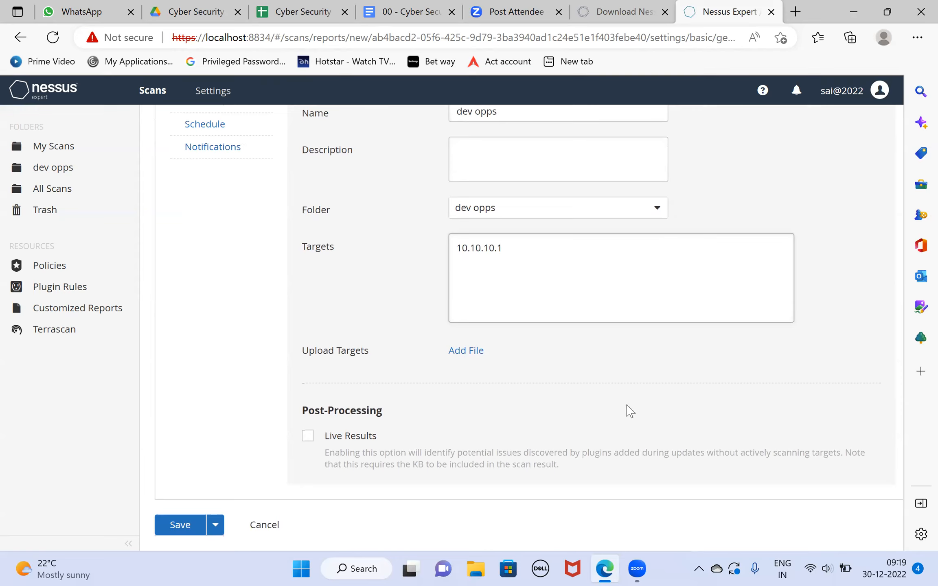
{"action": "scroll", "coordinate": [630, 411], "scroll_direction": "up", "scroll_amount": 2}
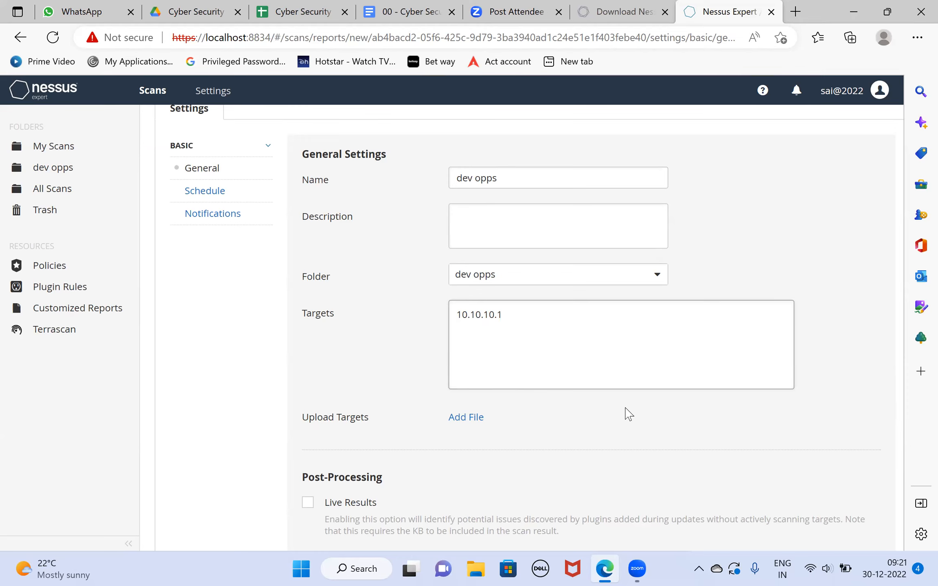
- Enable the new scan's schedule and set its frequency to Monthly
{"action": "left_click", "coordinate": [207, 193]}
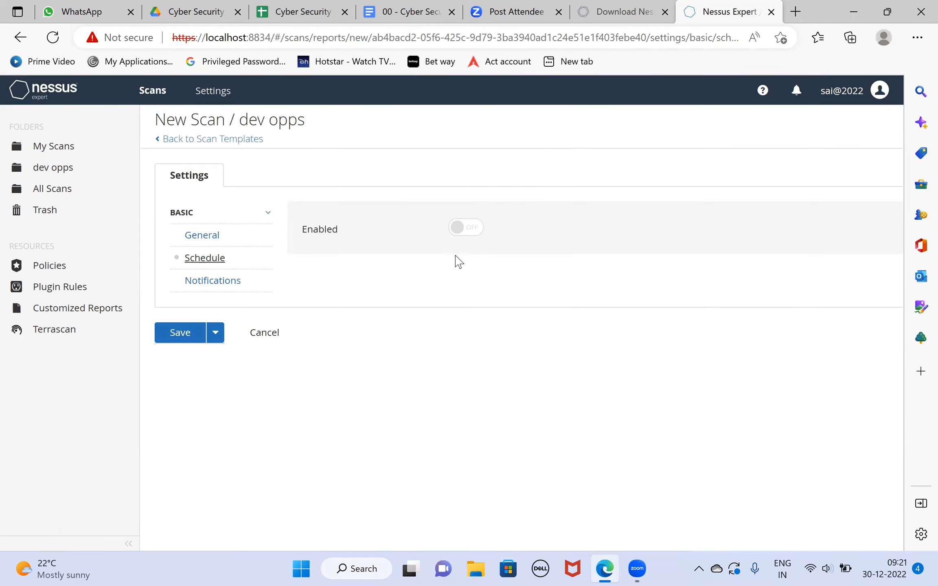
{"action": "left_click", "coordinate": [474, 234]}
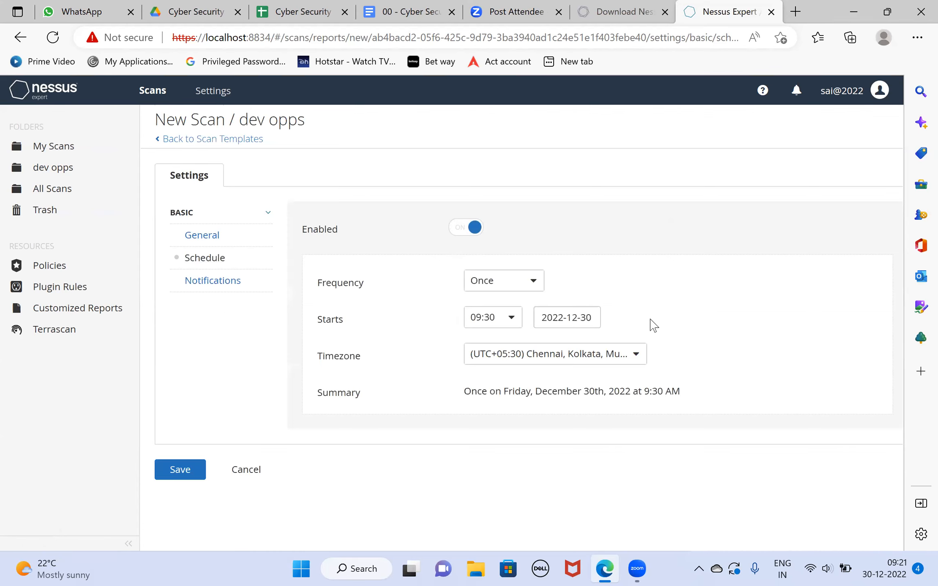
{"action": "left_click", "coordinate": [533, 292]}
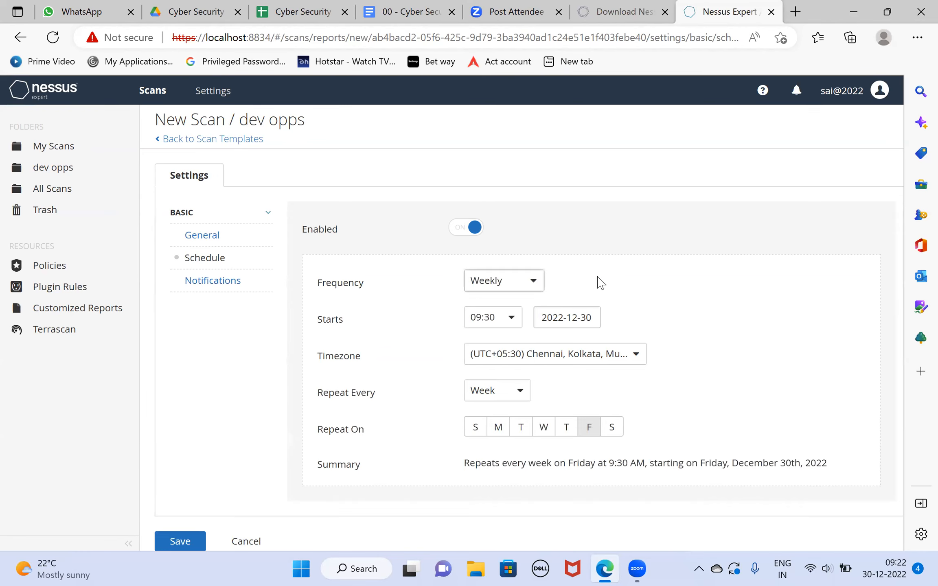
{"action": "left_click", "coordinate": [531, 289]}
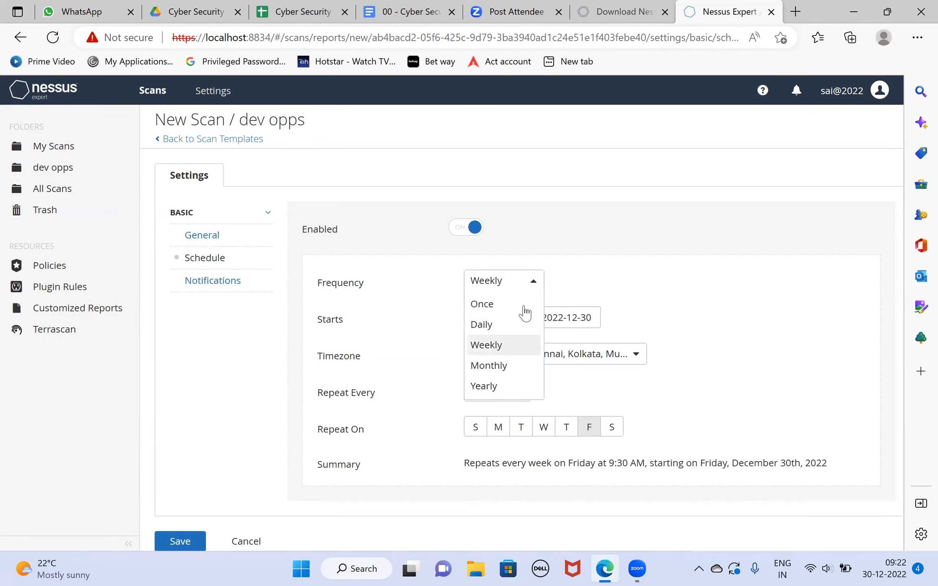
{"action": "left_click", "coordinate": [493, 365]}
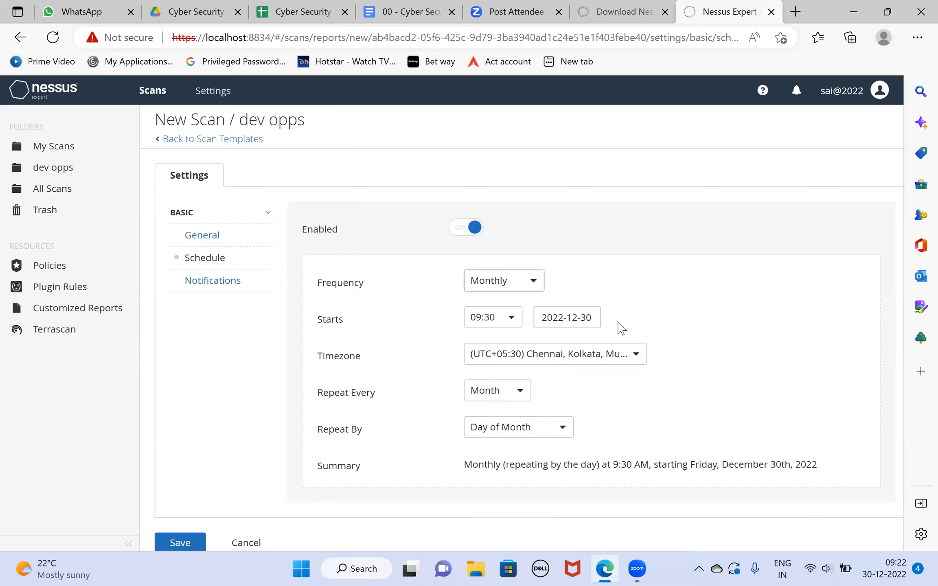
- Set the monthly schedule's start time to 12:00 and select the (UTC+05:30) Chennai, Kolkata timezone
{"action": "left_click", "coordinate": [518, 325]}
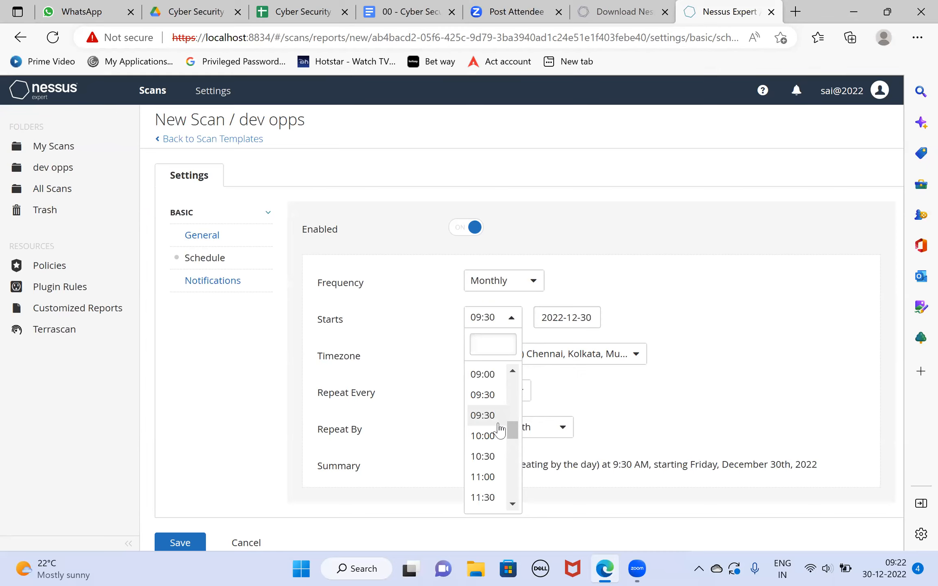
{"action": "scroll", "coordinate": [488, 455], "scroll_direction": "down", "scroll_amount": 2}
{"action": "left_click", "coordinate": [483, 453]}
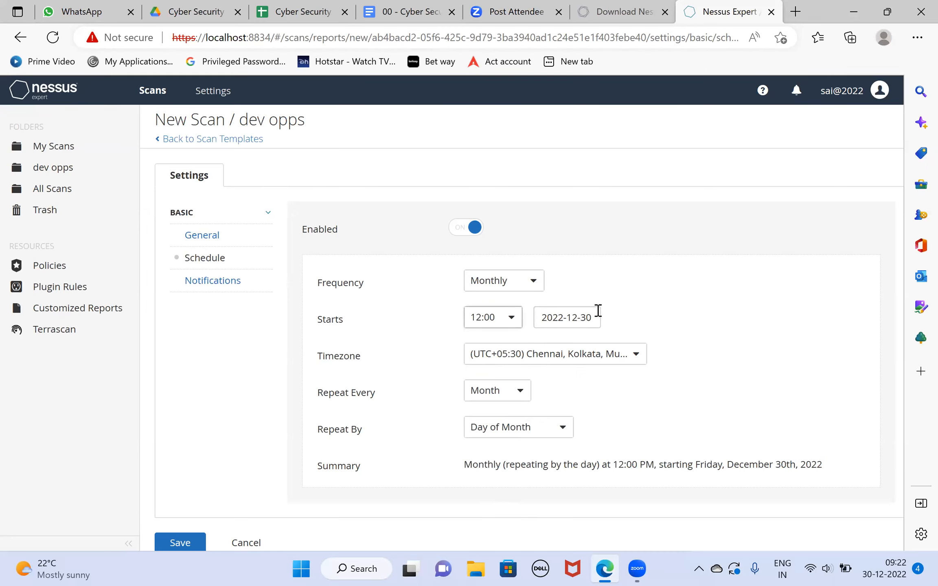
{"action": "scroll", "coordinate": [616, 326], "scroll_direction": "down", "scroll_amount": 1}
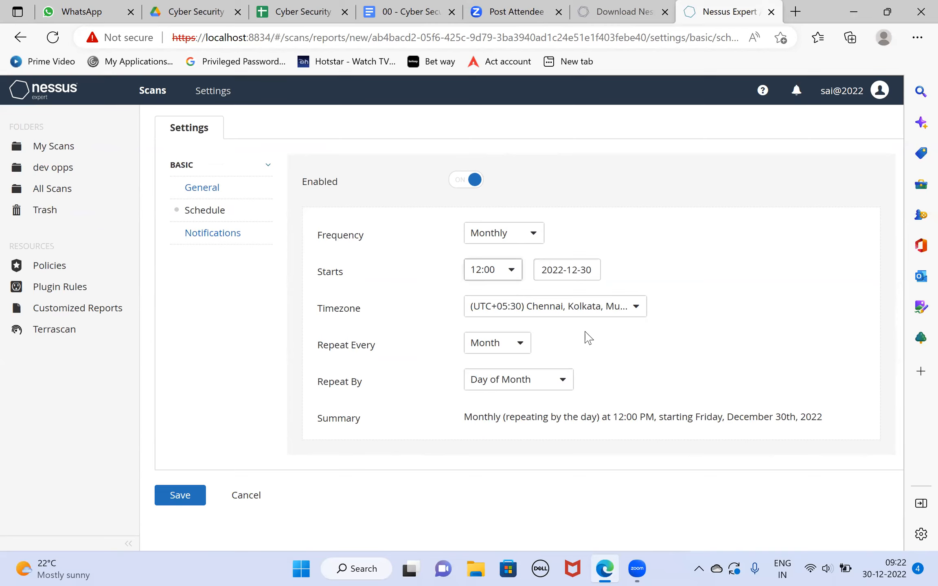
{"action": "left_click", "coordinate": [634, 313]}
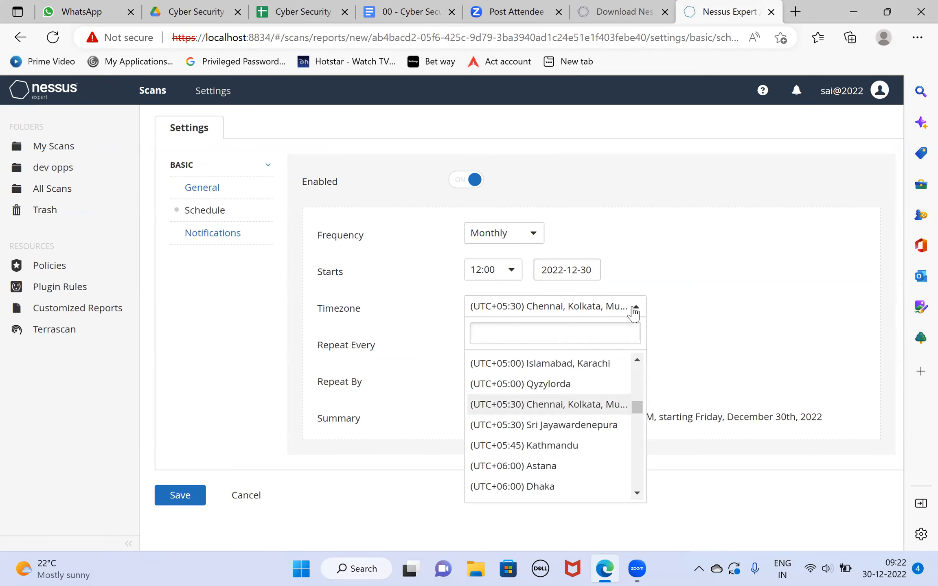
{"action": "left_click", "coordinate": [599, 407]}
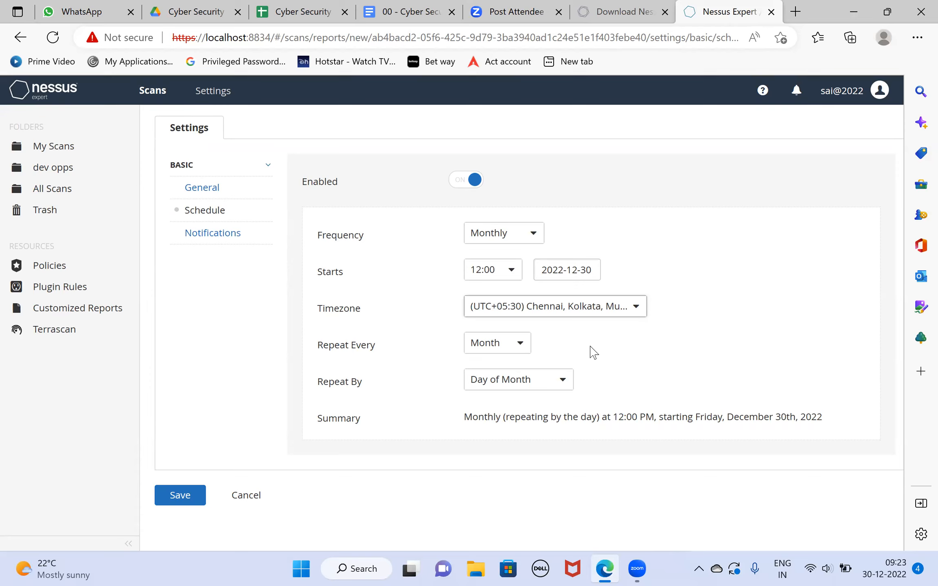
- Review the scan's email notification settings, leave the recipients empty and save the scan
{"action": "left_click", "coordinate": [194, 236]}
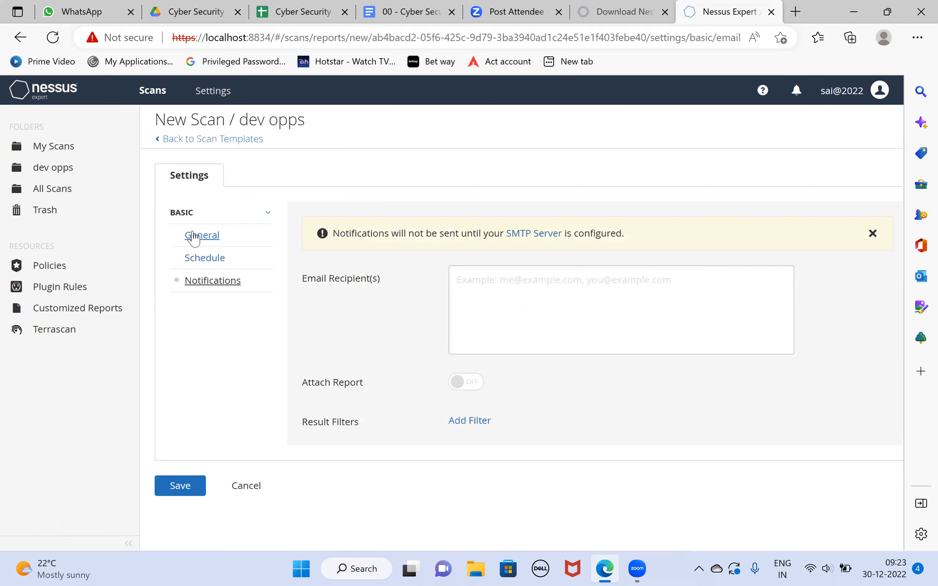
{"action": "left_click", "coordinate": [530, 283]}
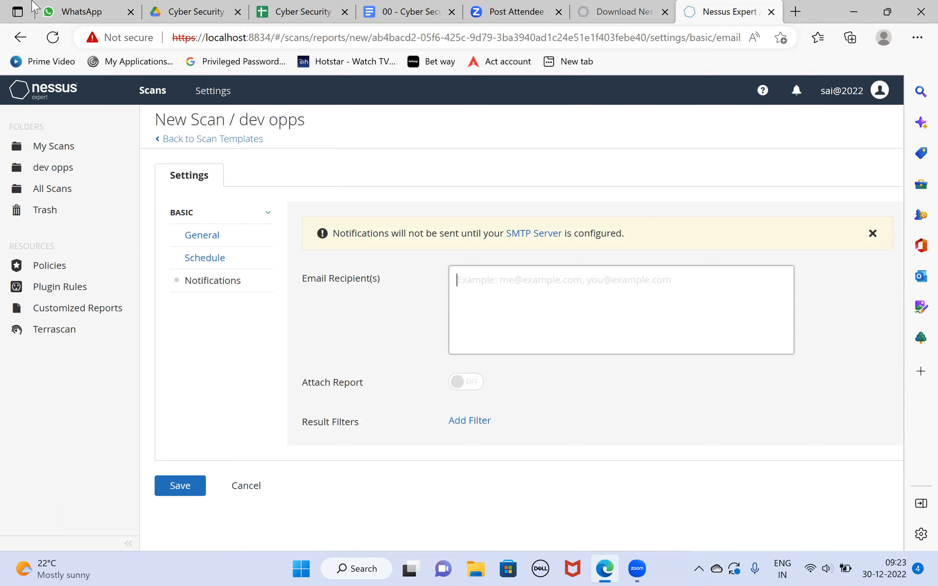
{"action": "left_click", "coordinate": [96, 1]}
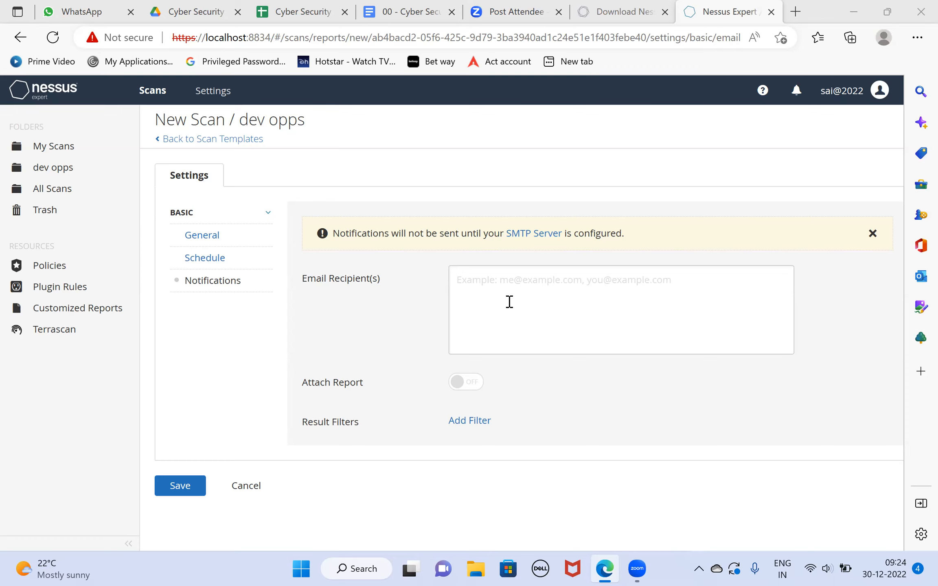
{"action": "left_click", "coordinate": [185, 488]}
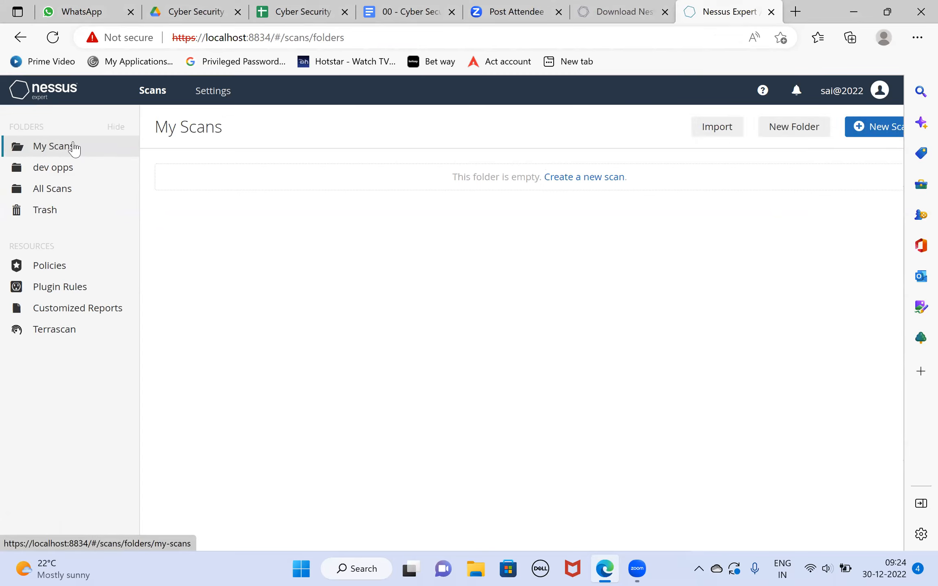
- Find the saved scan in the "dev opps" folder and launch it
{"action": "left_click", "coordinate": [61, 191]}
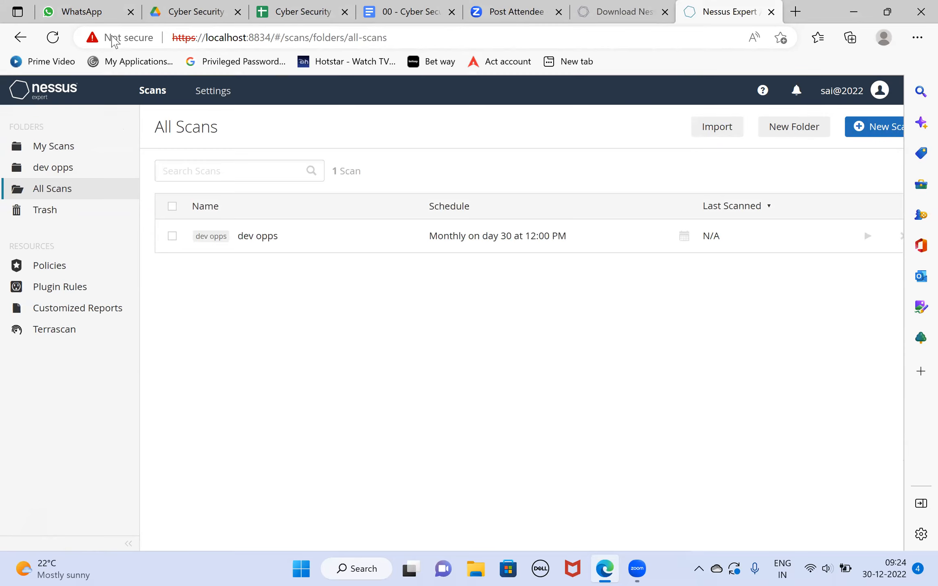
{"action": "left_click", "coordinate": [60, 174]}
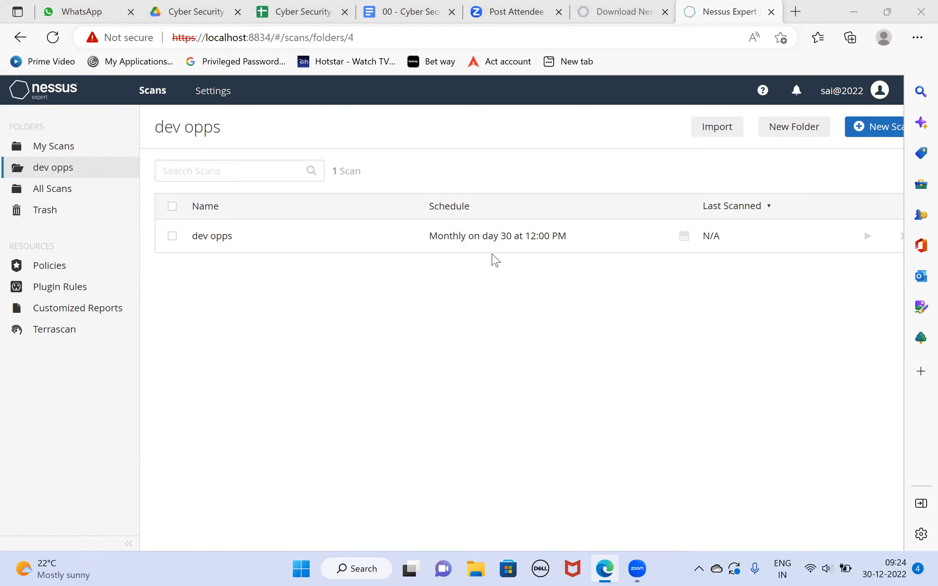
{"action": "left_click", "coordinate": [707, 129]}
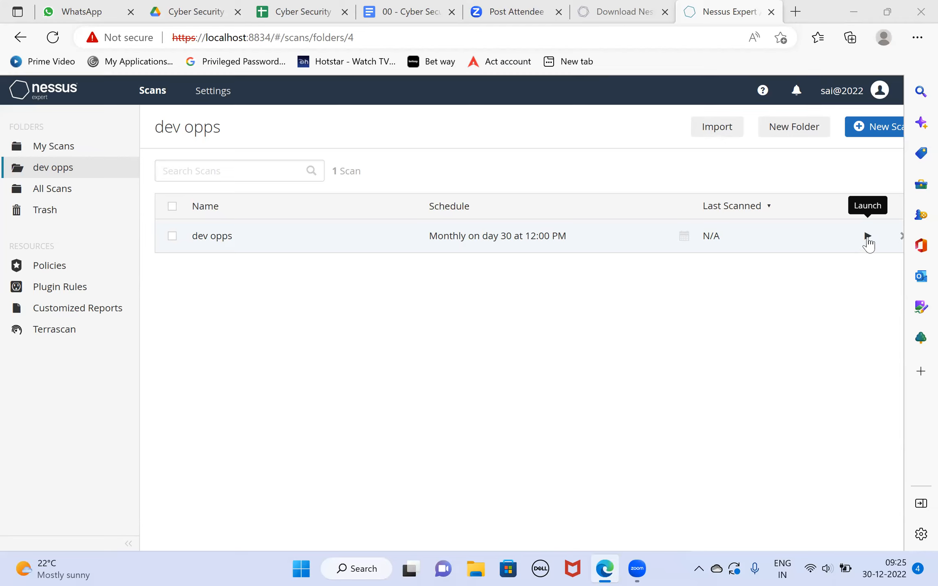
{"action": "left_click", "coordinate": [868, 237]}
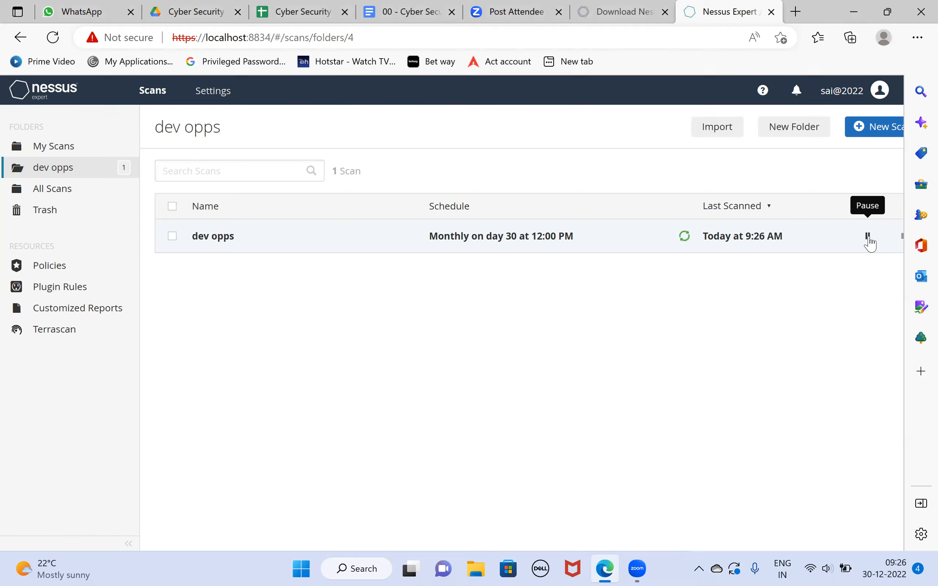
{"action": "left_click", "coordinate": [868, 237]}
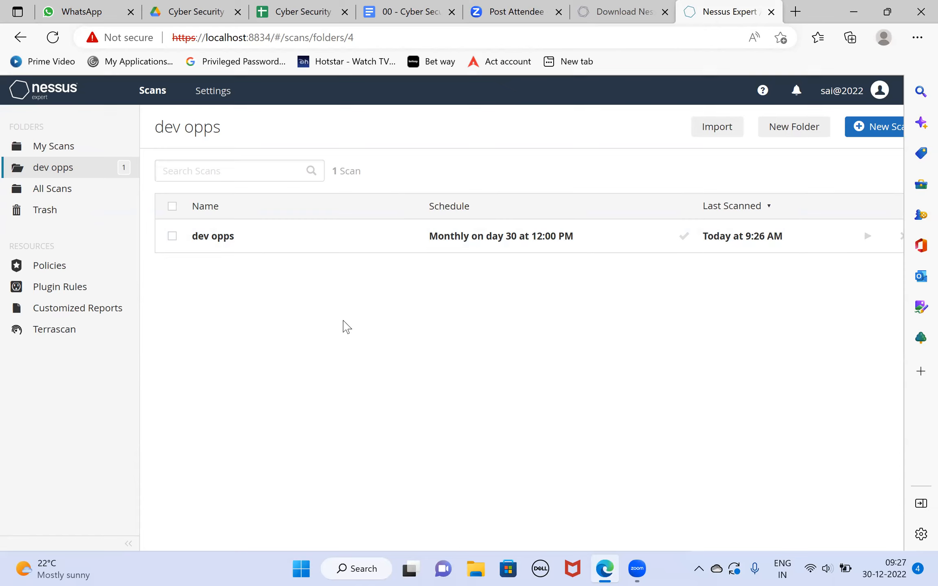
- Examine the SMTP server, proxy server and Scanner Health pages in the Nessus settings
{"action": "left_click", "coordinate": [216, 91]}
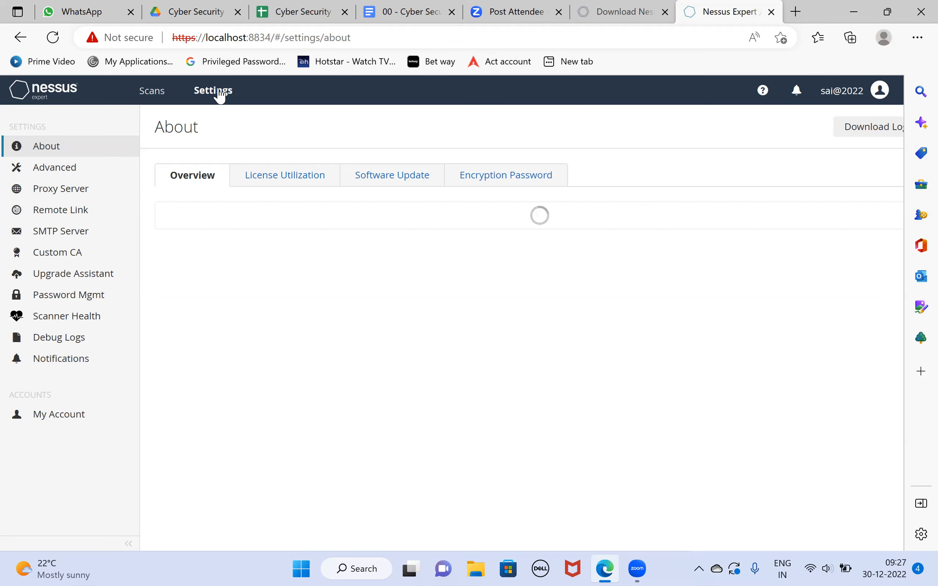
{"action": "left_click", "coordinate": [61, 236]}
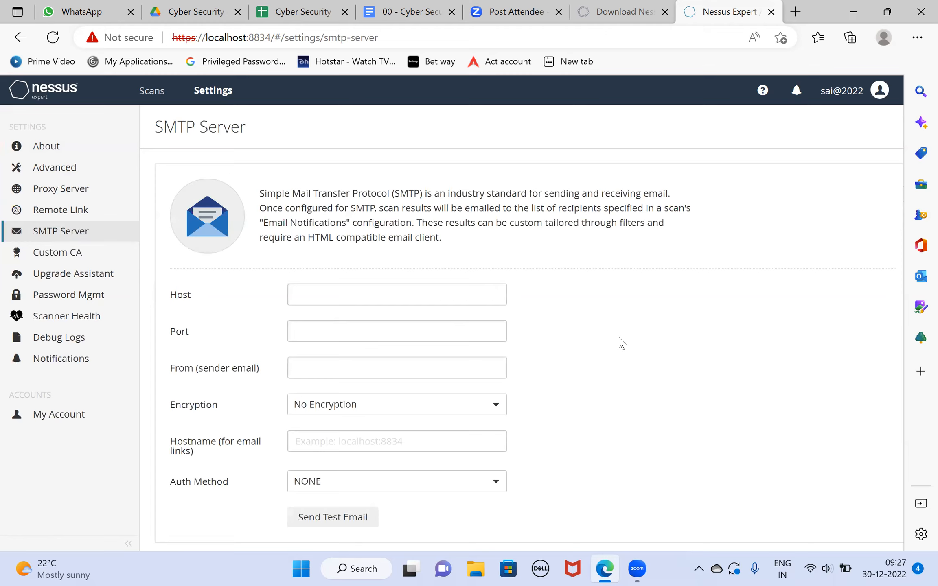
{"action": "scroll", "coordinate": [620, 344], "scroll_direction": "down", "scroll_amount": 1}
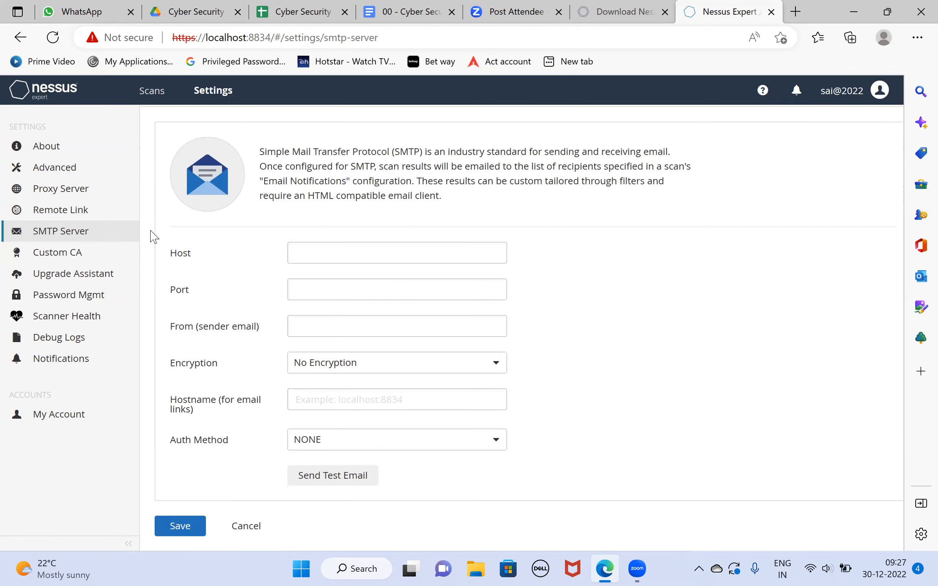
{"action": "left_click", "coordinate": [58, 195]}
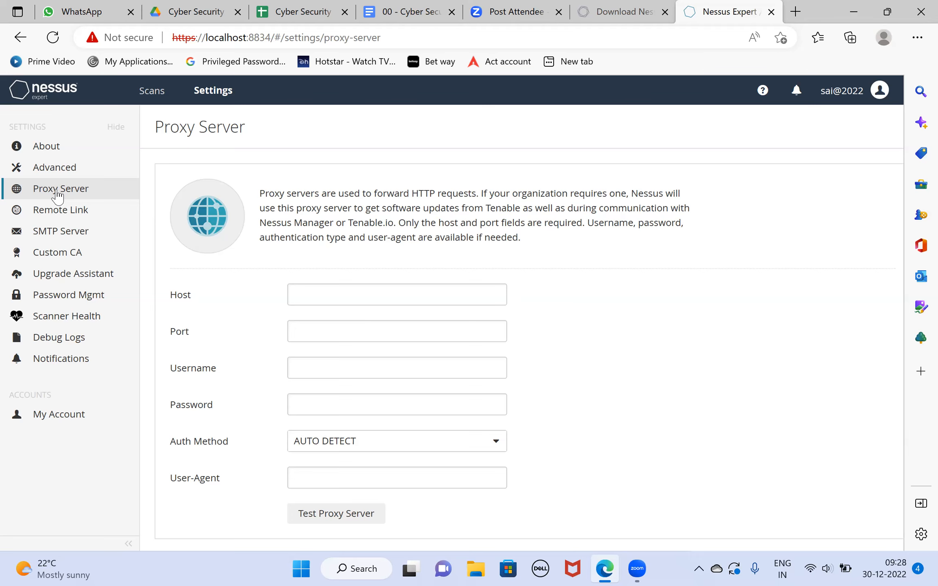
{"action": "left_click", "coordinate": [64, 324]}
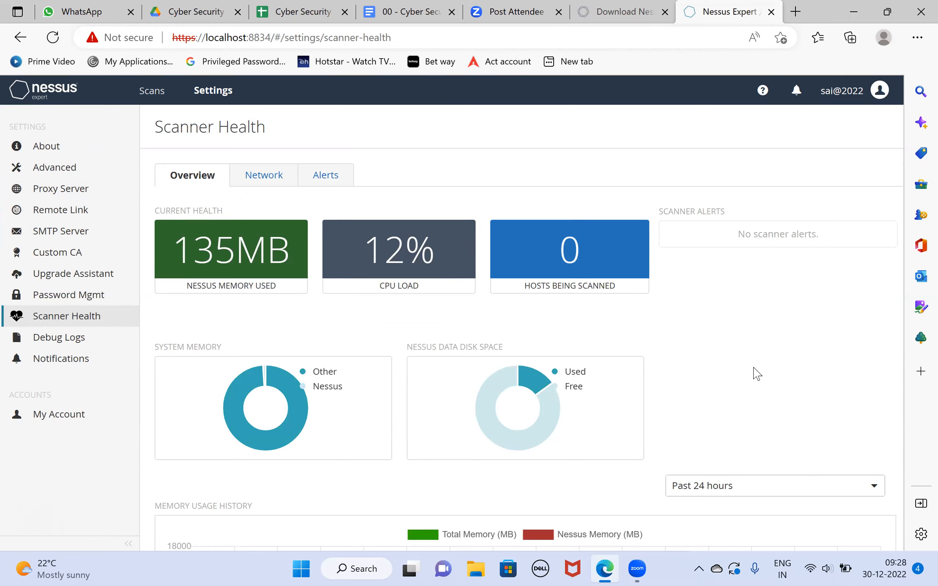
{"action": "scroll", "coordinate": [754, 372], "scroll_direction": "down", "scroll_amount": 2}
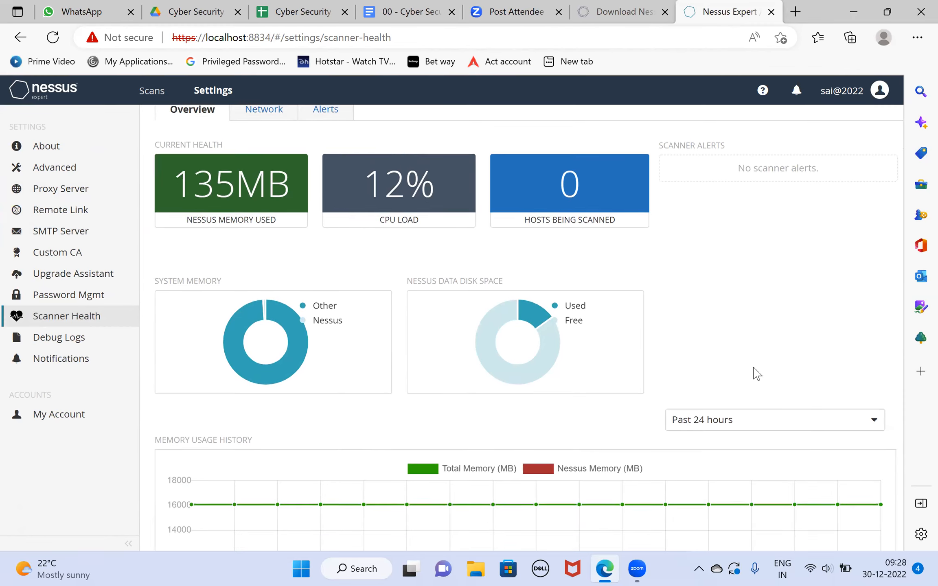
{"action": "scroll", "coordinate": [754, 372], "scroll_direction": "up", "scroll_amount": 2}
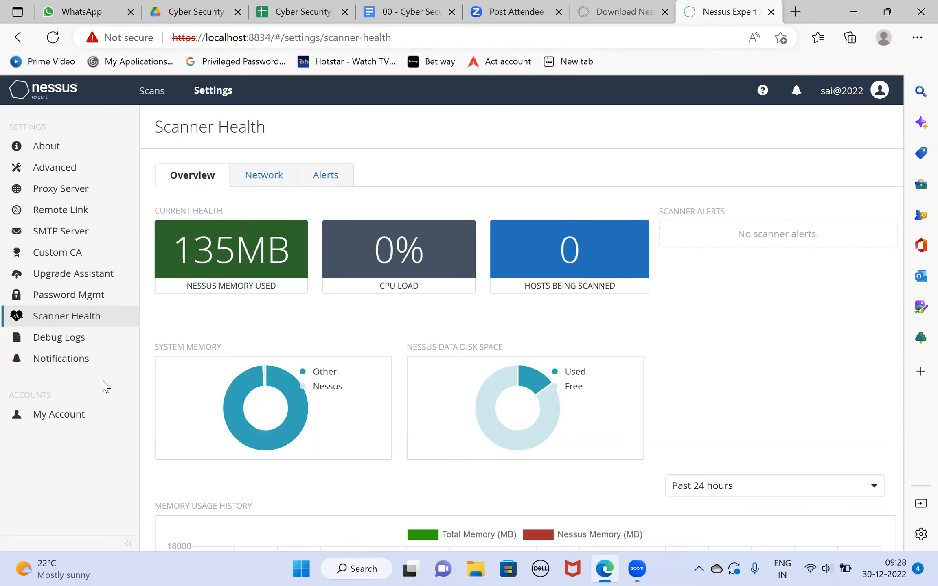
- Examine the software update options and available channel versions on the About page, then view the encryption password settings
{"action": "left_click", "coordinate": [48, 151]}
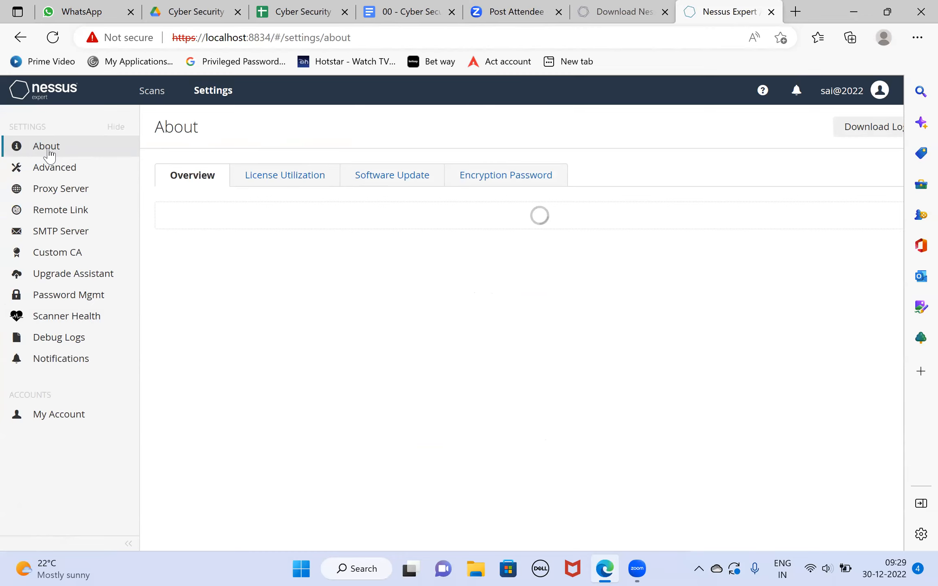
{"action": "left_click", "coordinate": [389, 182]}
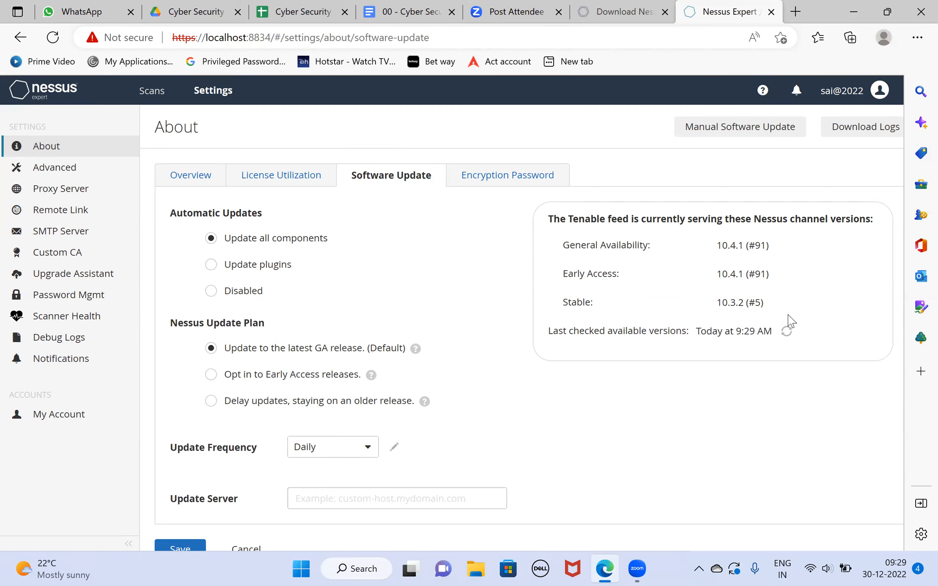
{"action": "mouse_move", "coordinate": [787, 317]}
{"action": "left_mouse_down"}
{"action": "mouse_move", "coordinate": [617, 309]}
{"action": "mouse_move", "coordinate": [737, 304]}
{"action": "mouse_move", "coordinate": [772, 314]}
{"action": "left_mouse_up"}
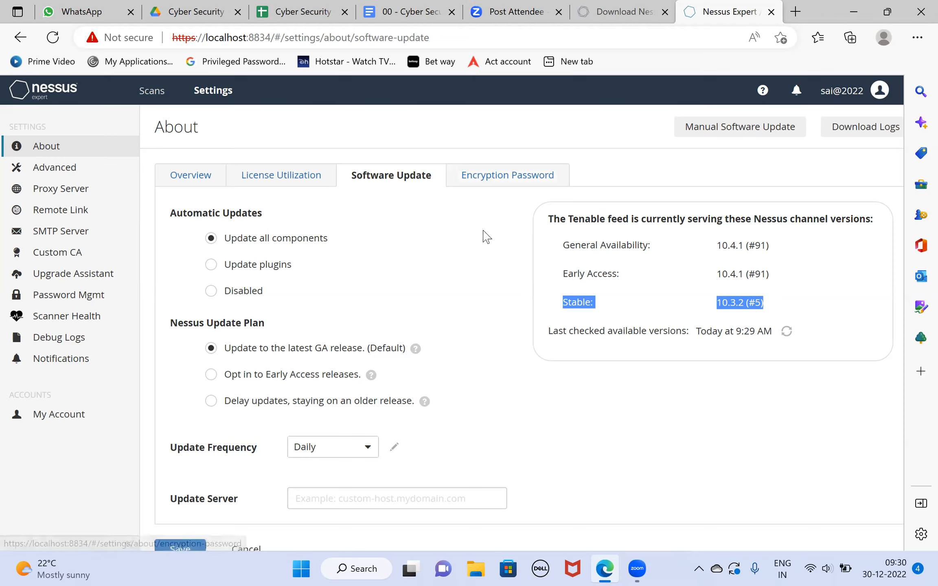
{"action": "left_click", "coordinate": [493, 176]}
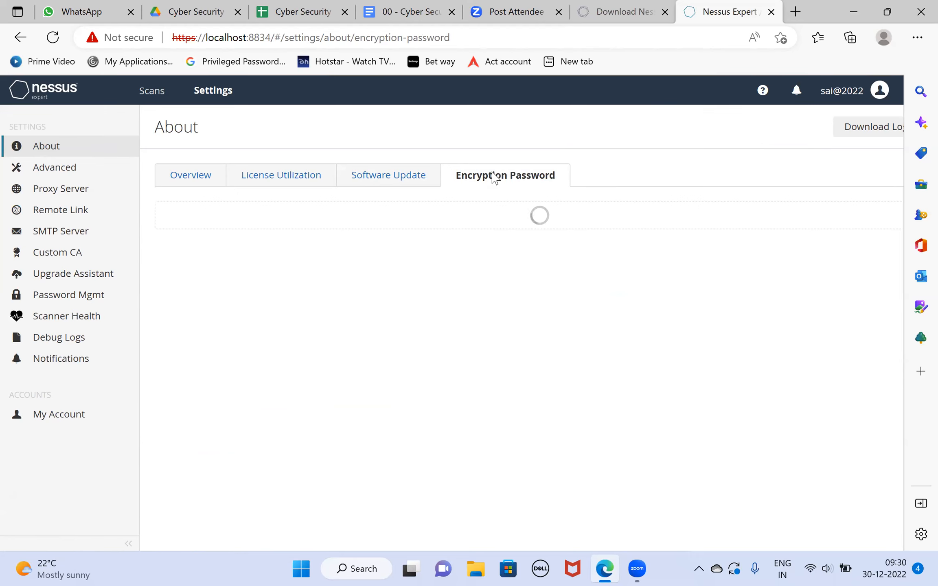
- View the license utilization details on the About page, then open the Debug Logs settings
{"action": "left_click", "coordinate": [267, 183]}
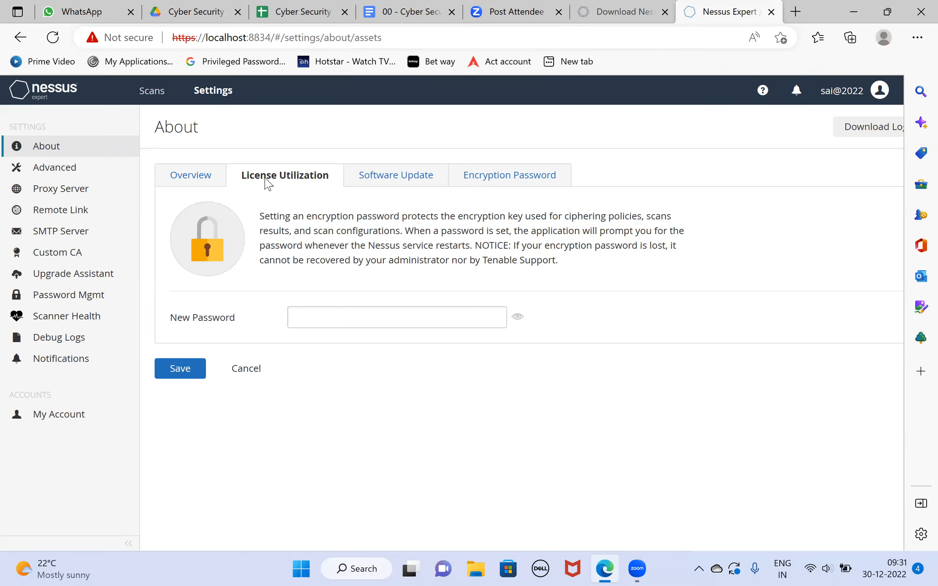
{"action": "left_click", "coordinate": [79, 342]}
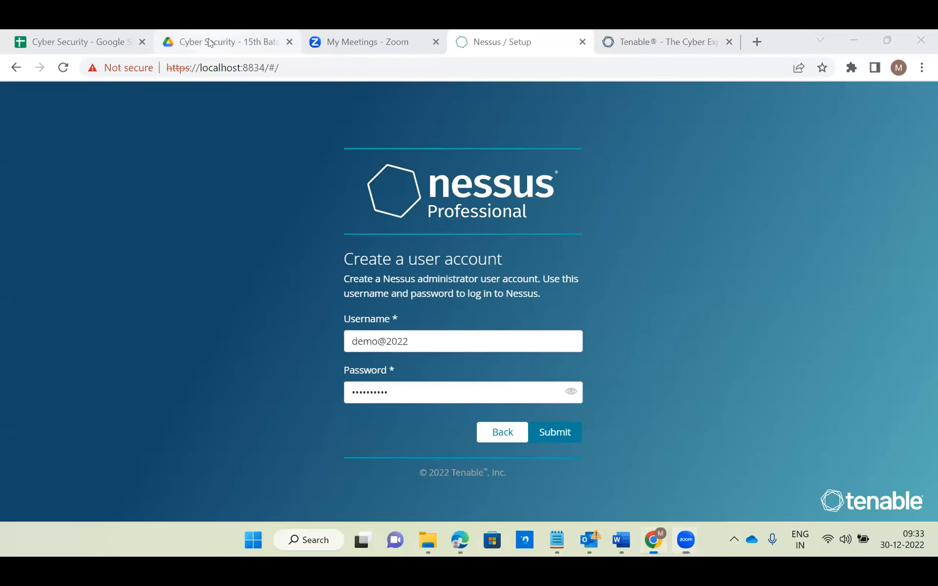
- Switch to the "Cyber Security - 15th Batch" folder in Google Drive and open "Vuln Mgt- Nessus tool scan rule creation.pdf"
{"action": "left_click", "coordinate": [224, 42]}
{"action": "scroll", "coordinate": [414, 360], "scroll_direction": "down", "scroll_amount": 1}
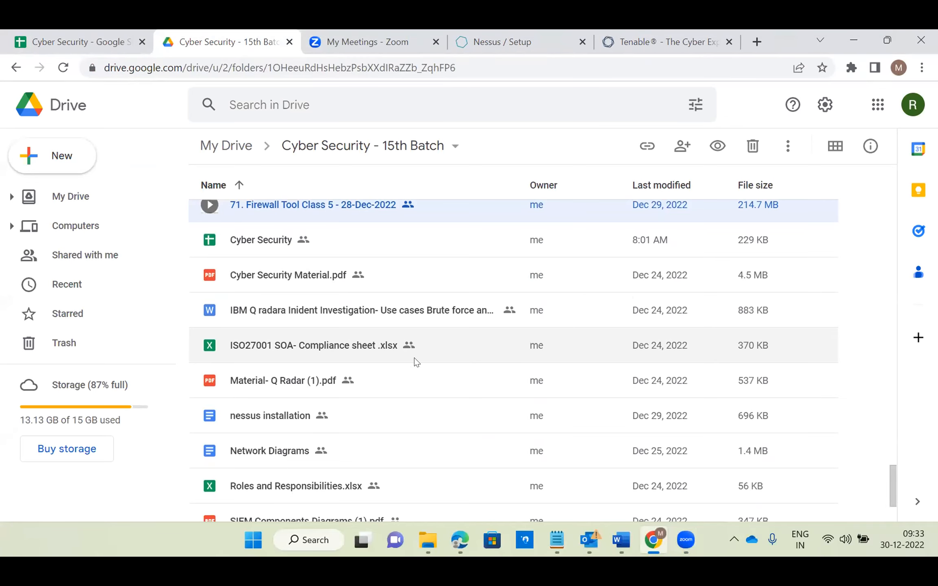
{"action": "scroll", "coordinate": [348, 444], "scroll_direction": "down", "scroll_amount": 3}
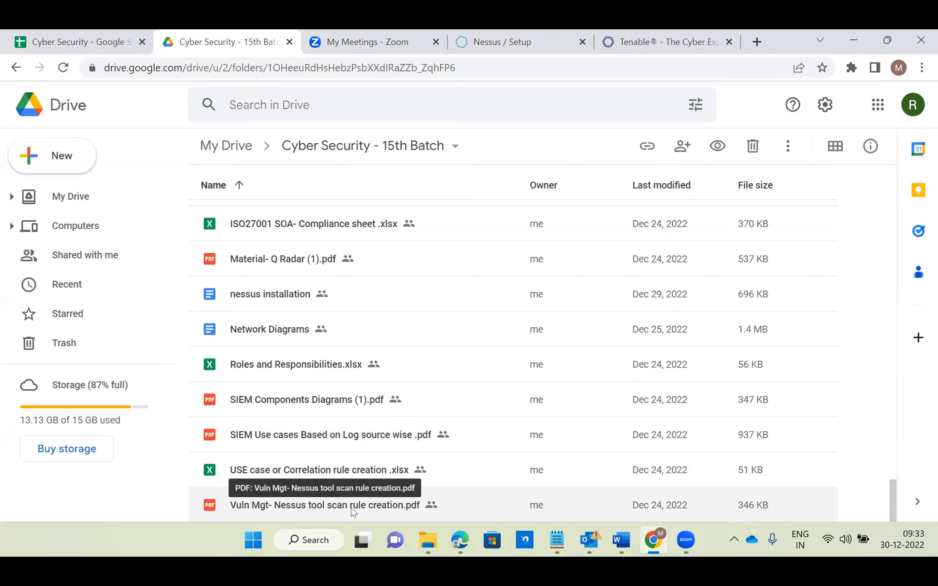
{"action": "double_click", "coordinate": [345, 500]}
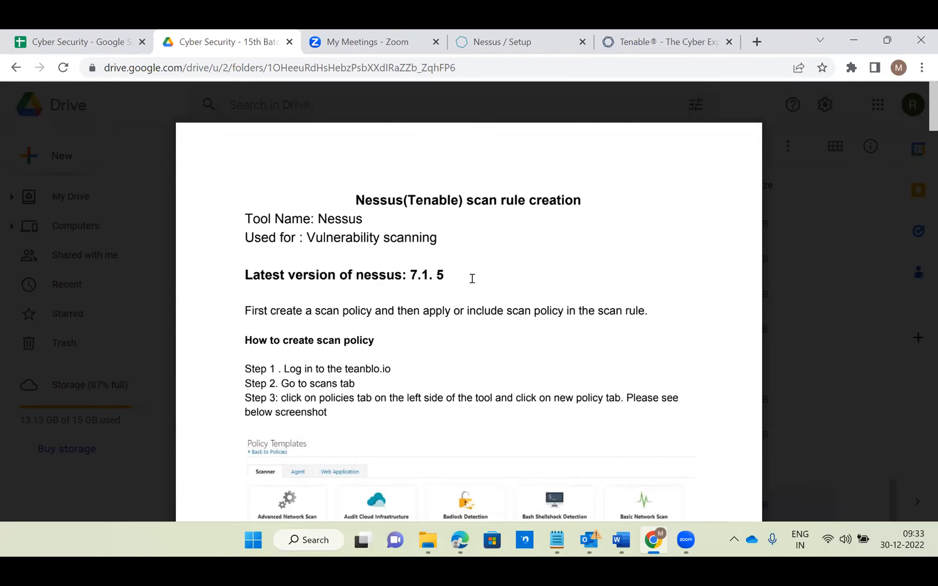
- Read through the PDF guide from the scan policy creation steps to the example vulnerabilities table on page 5
{"action": "scroll", "coordinate": [471, 279], "scroll_direction": "down", "scroll_amount": 3}
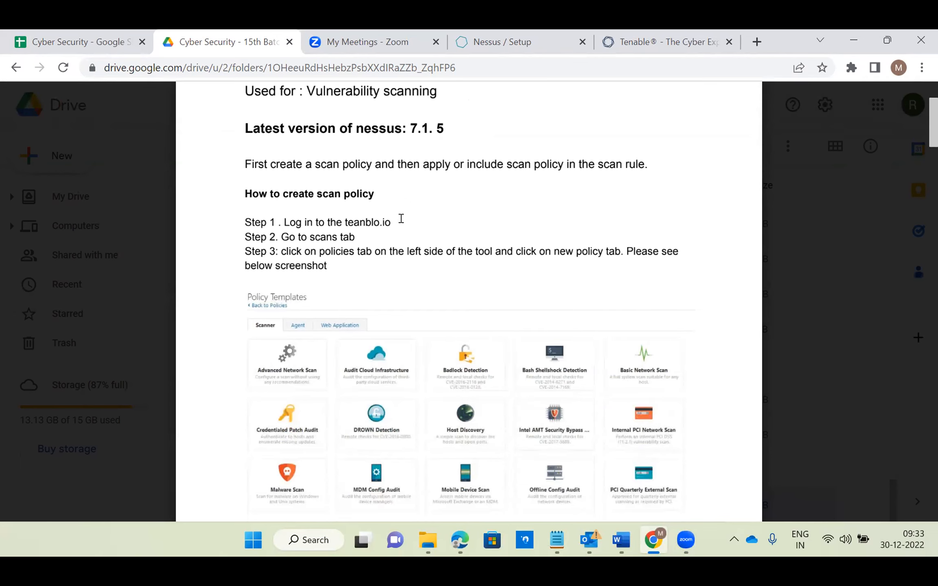
{"action": "scroll", "coordinate": [310, 291], "scroll_direction": "down", "scroll_amount": 9}
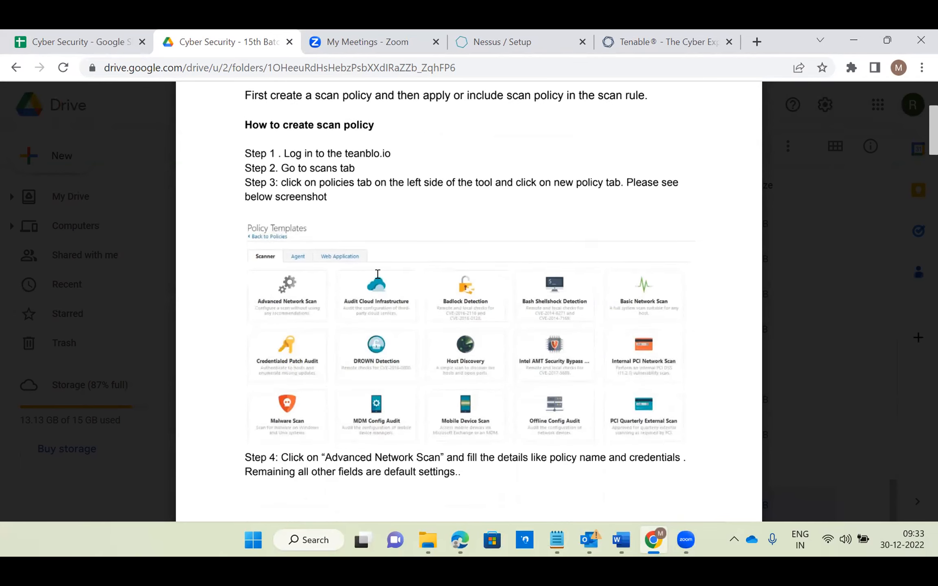
{"action": "scroll", "coordinate": [451, 319], "scroll_direction": "down", "scroll_amount": 5}
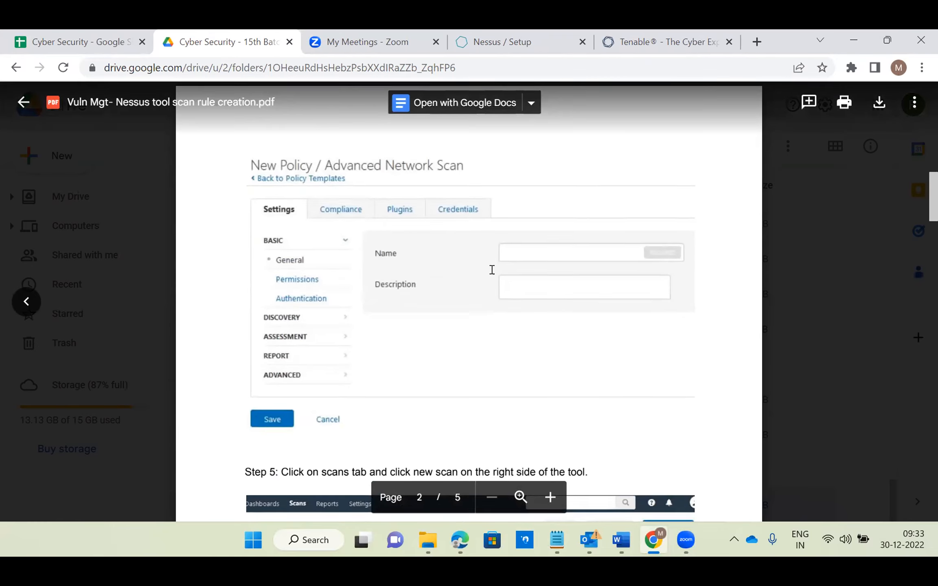
{"action": "scroll", "coordinate": [491, 268], "scroll_direction": "down", "scroll_amount": 8}
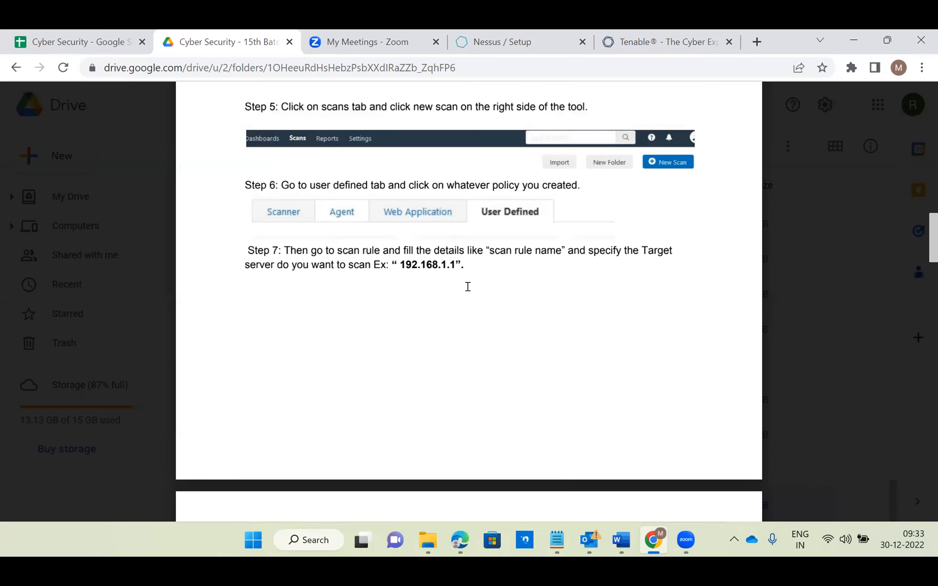
{"action": "scroll", "coordinate": [468, 287], "scroll_direction": "down", "scroll_amount": 10}
{"action": "scroll", "coordinate": [468, 287], "scroll_direction": "down", "scroll_amount": 15}
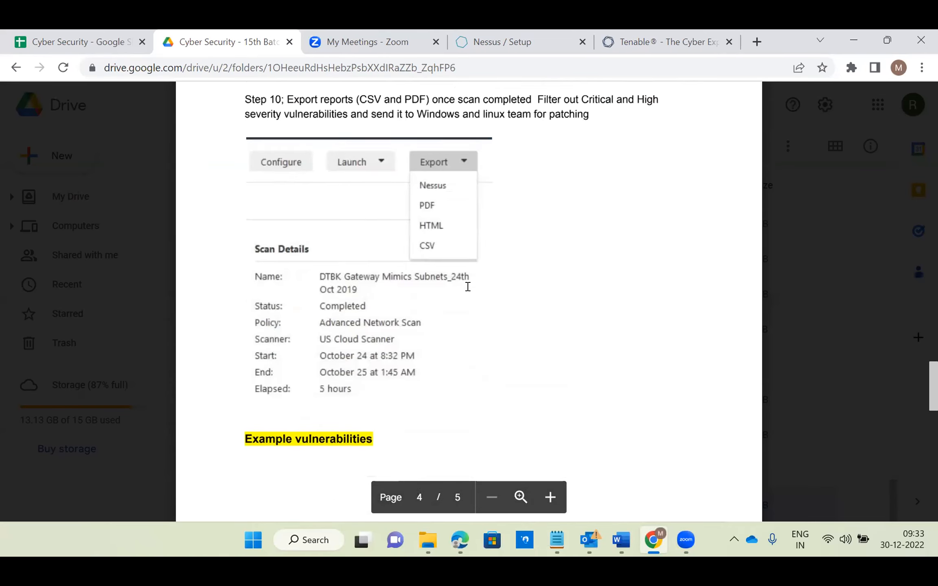
{"action": "scroll", "coordinate": [467, 287], "scroll_direction": "down", "scroll_amount": 13}
{"action": "scroll", "coordinate": [502, 302], "scroll_direction": "up", "scroll_amount": 3}
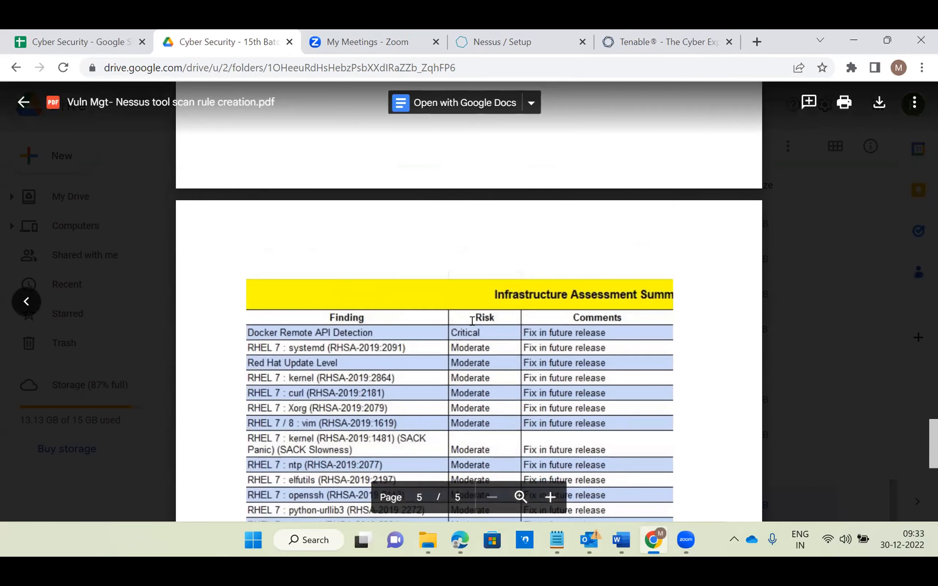
{"action": "scroll", "coordinate": [473, 321], "scroll_direction": "down", "scroll_amount": 3}
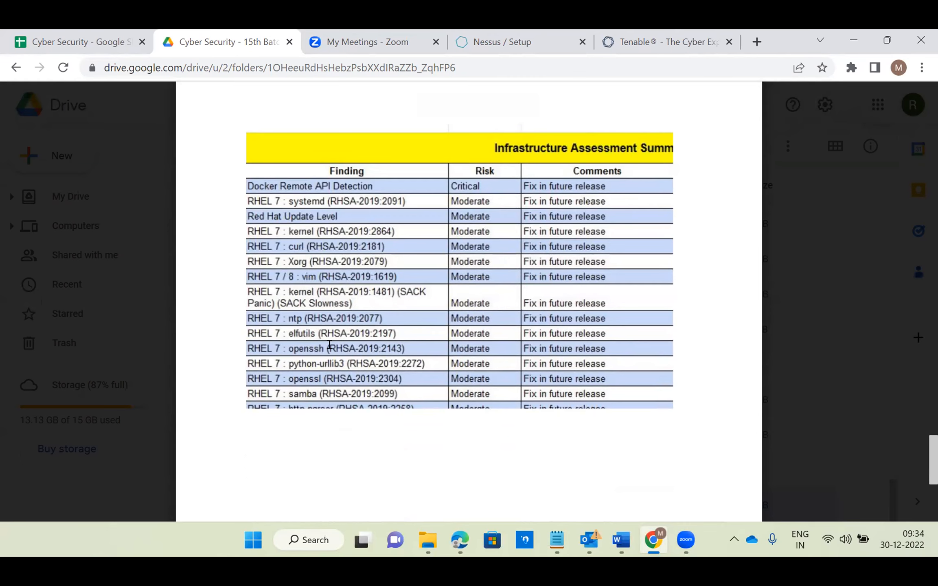
{"action": "scroll", "coordinate": [382, 301], "scroll_direction": "up", "scroll_amount": 1}
{"action": "scroll", "coordinate": [367, 306], "scroll_direction": "up", "scroll_amount": 4}
{"action": "scroll", "coordinate": [328, 262], "scroll_direction": "down", "scroll_amount": 5}
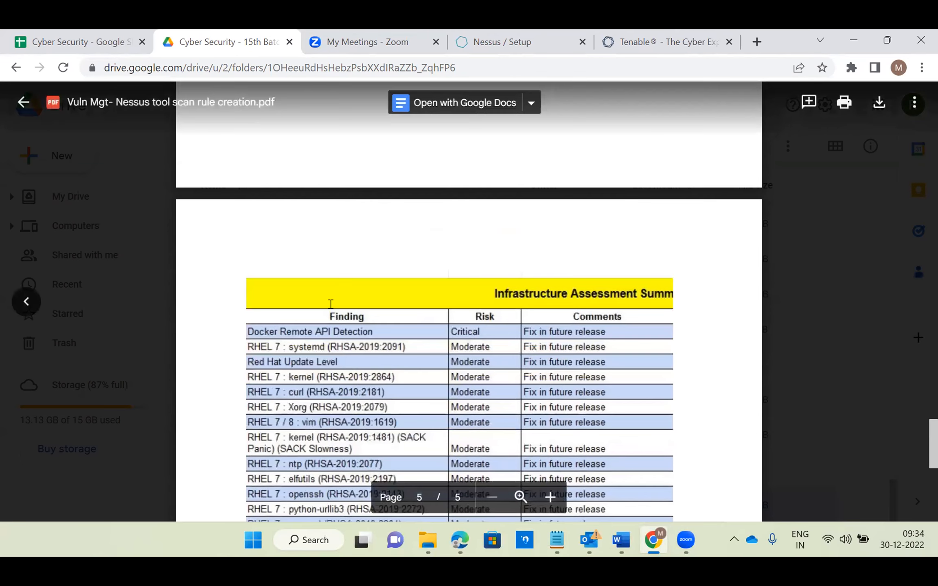
{"action": "scroll", "coordinate": [329, 266], "scroll_direction": "down", "scroll_amount": 8}
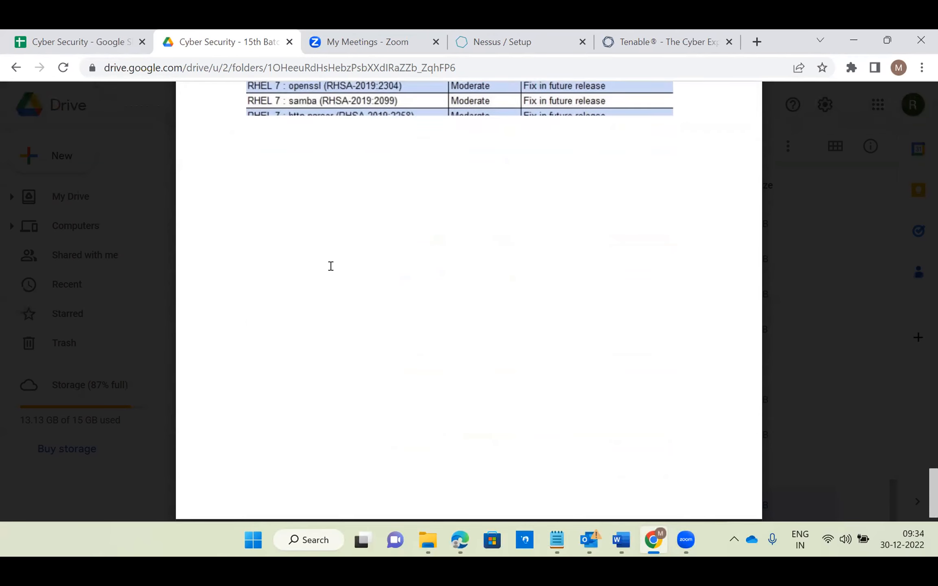
- Review the PDF guide again, covering the policy templates, scan creation, credentials, launch and report export steps
{"action": "scroll", "coordinate": [352, 289], "scroll_direction": "up", "scroll_amount": 12}
{"action": "scroll", "coordinate": [352, 290], "scroll_direction": "up", "scroll_amount": 20}
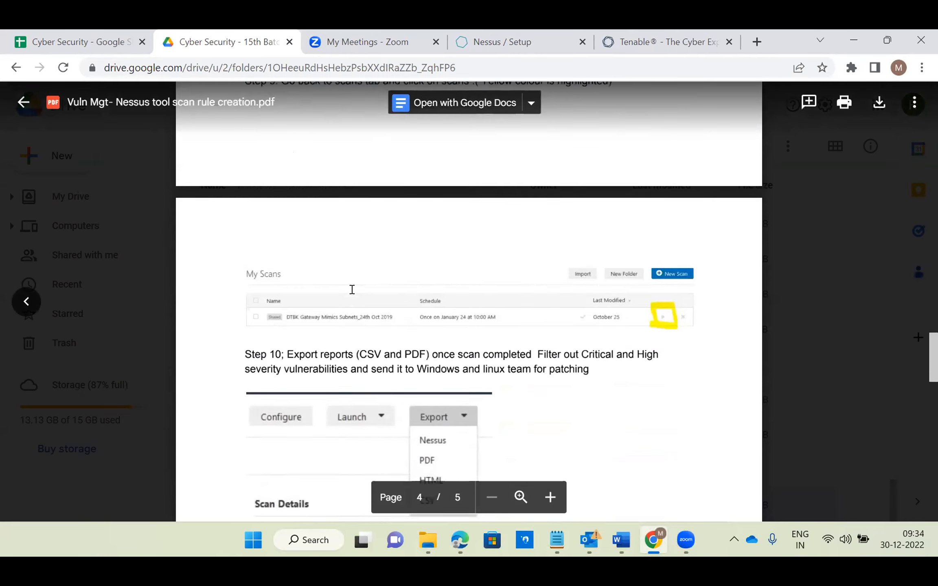
{"action": "scroll", "coordinate": [352, 289], "scroll_direction": "up", "scroll_amount": 8}
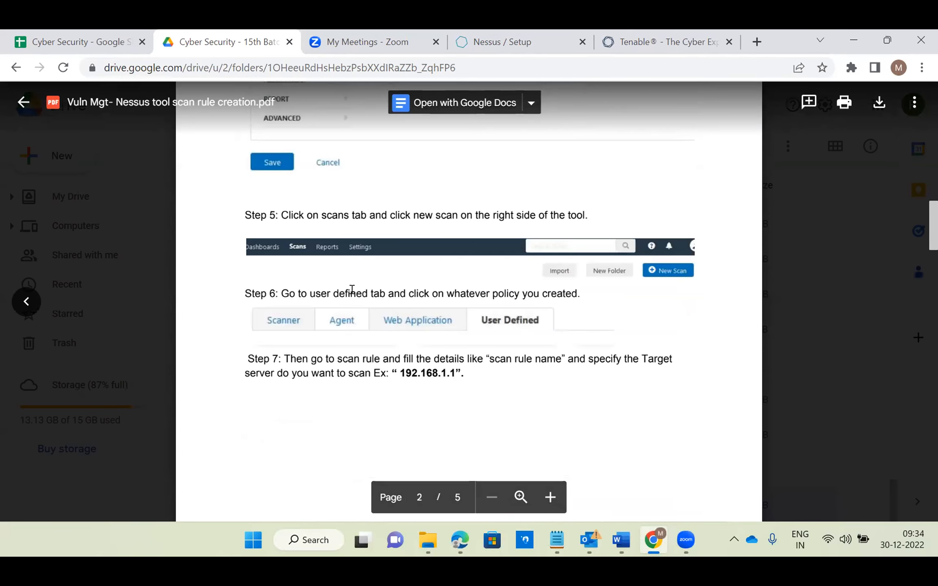
{"action": "scroll", "coordinate": [353, 289], "scroll_direction": "up", "scroll_amount": 20}
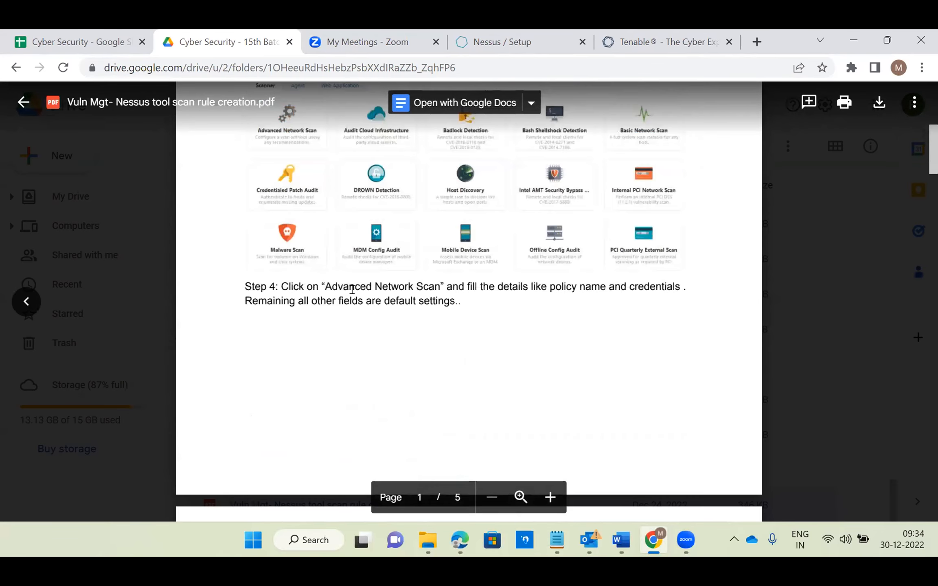
{"action": "scroll", "coordinate": [352, 289], "scroll_direction": "up", "scroll_amount": 10}
{"action": "scroll", "coordinate": [430, 293], "scroll_direction": "down", "scroll_amount": 9}
{"action": "scroll", "coordinate": [431, 281], "scroll_direction": "down", "scroll_amount": 20}
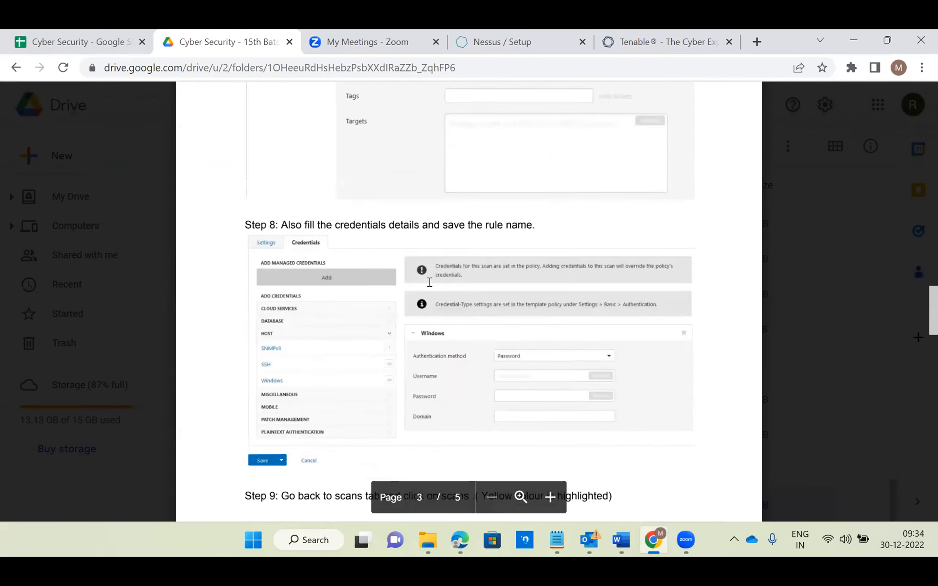
{"action": "scroll", "coordinate": [430, 282], "scroll_direction": "down", "scroll_amount": 20}
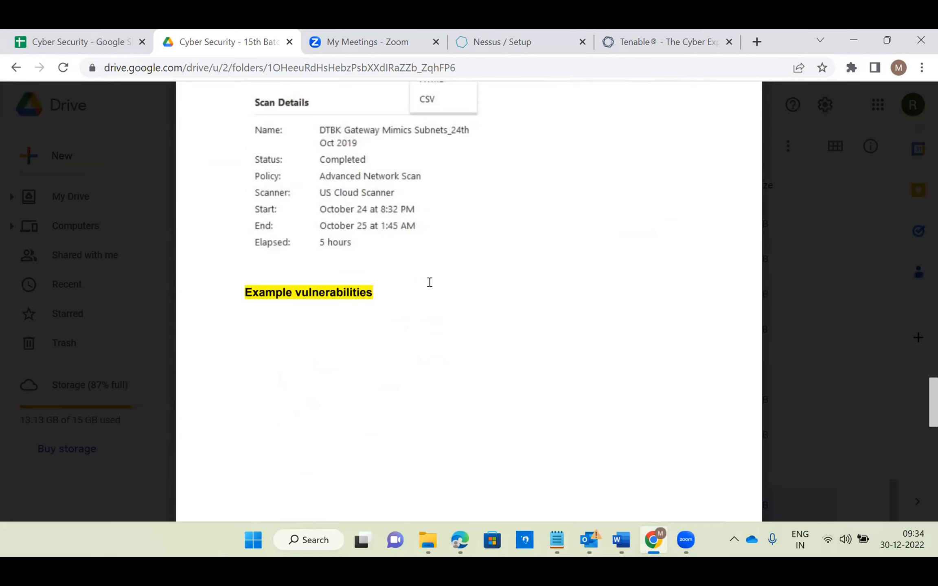
{"action": "scroll", "coordinate": [430, 282], "scroll_direction": "up", "scroll_amount": 20}
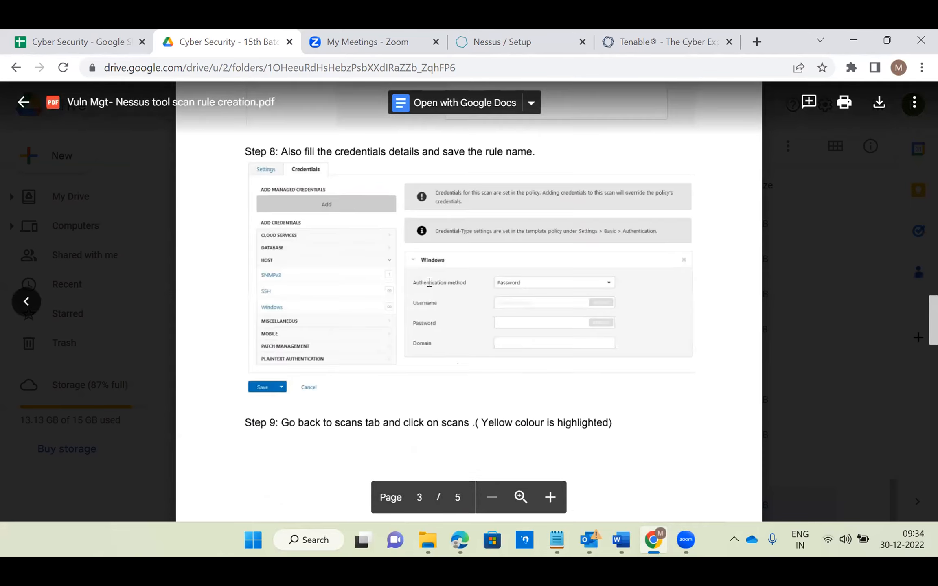
{"action": "scroll", "coordinate": [429, 283], "scroll_direction": "up", "scroll_amount": 20}
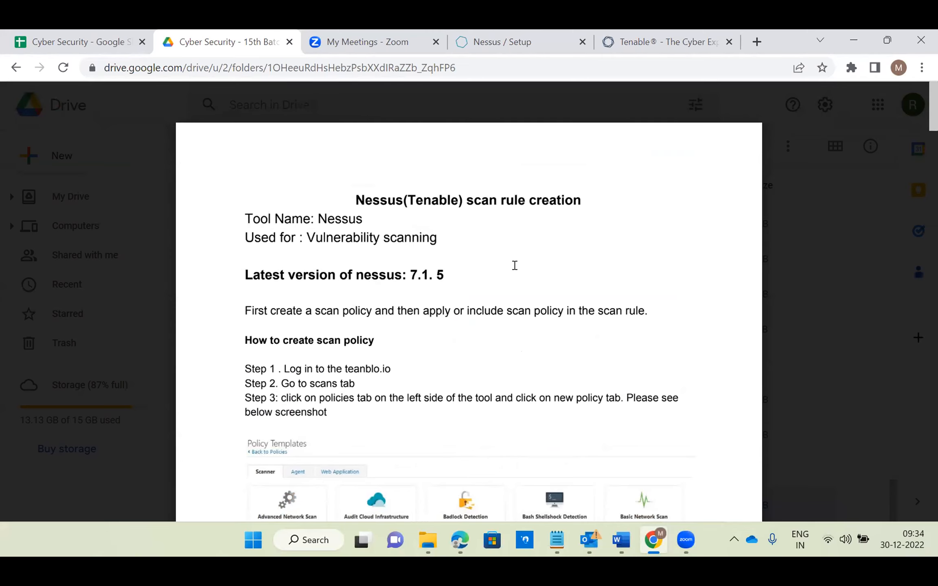
{"action": "scroll", "coordinate": [515, 265], "scroll_direction": "down", "scroll_amount": 15}
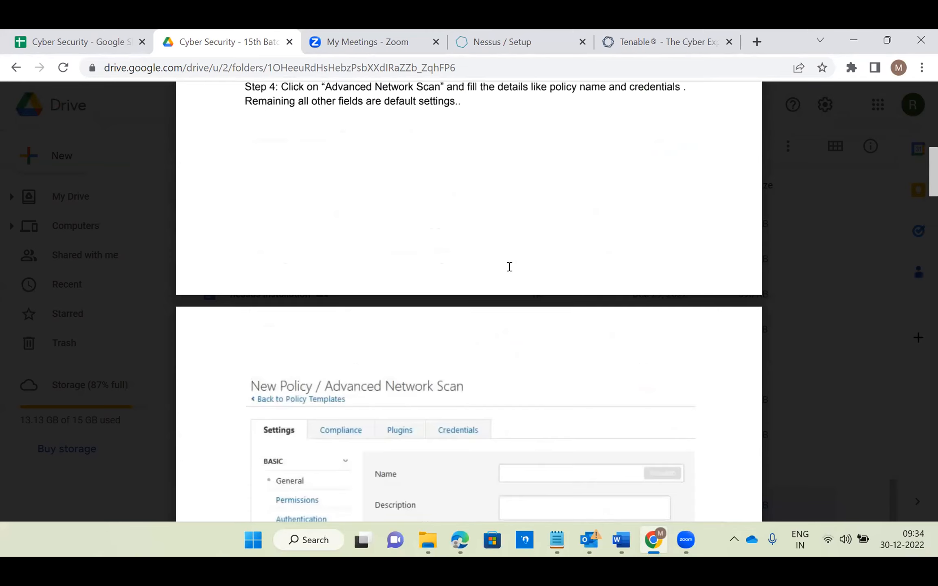
{"action": "scroll", "coordinate": [514, 272], "scroll_direction": "down", "scroll_amount": 20}
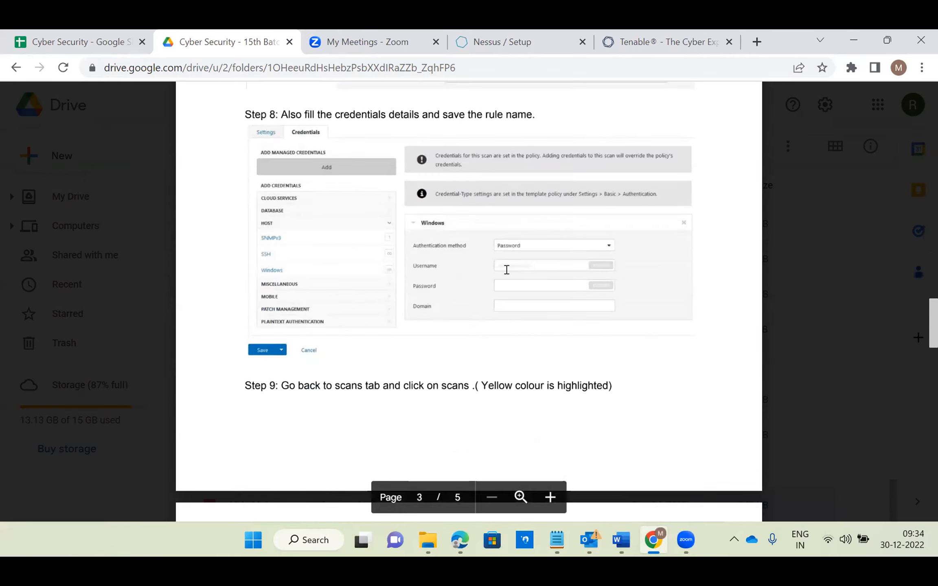
{"action": "scroll", "coordinate": [505, 269], "scroll_direction": "down", "scroll_amount": 10}
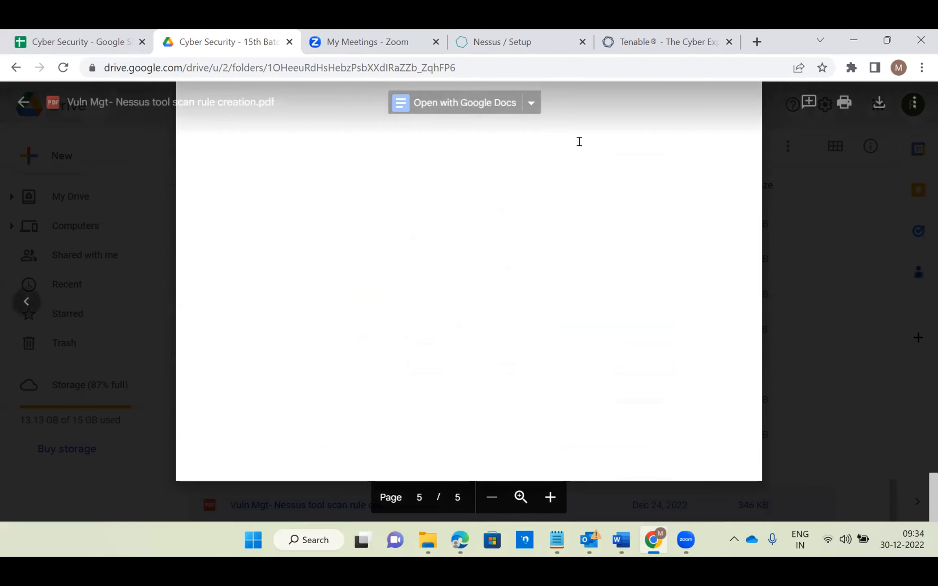